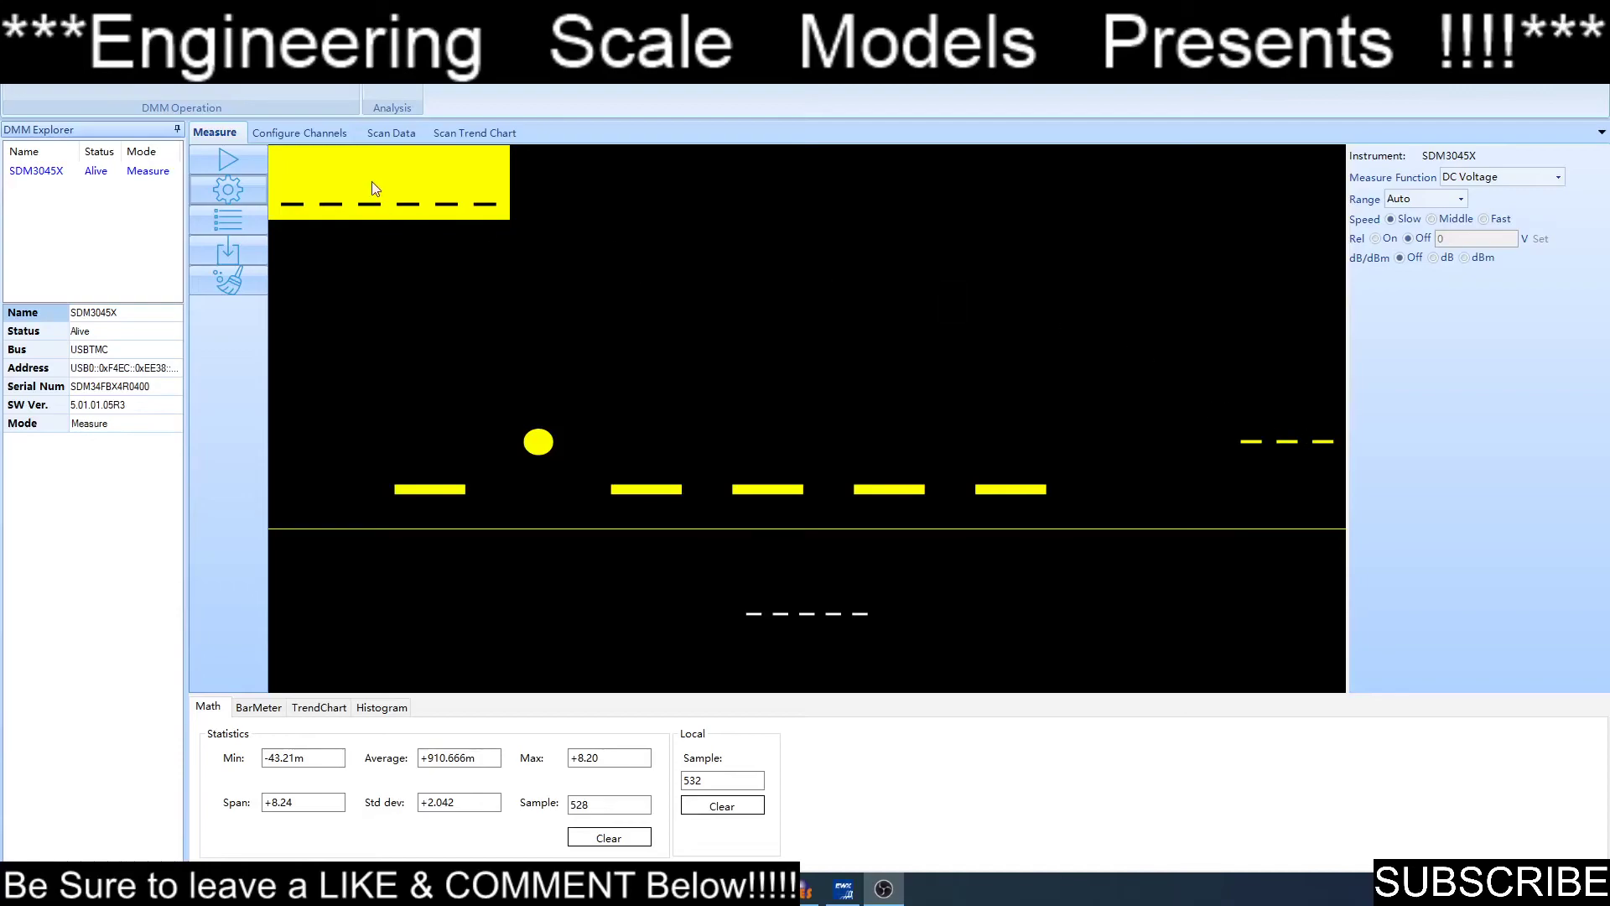
Start live readings so the meter shows a steady +4.1397 VDC on Auto 6V
click(235, 164)
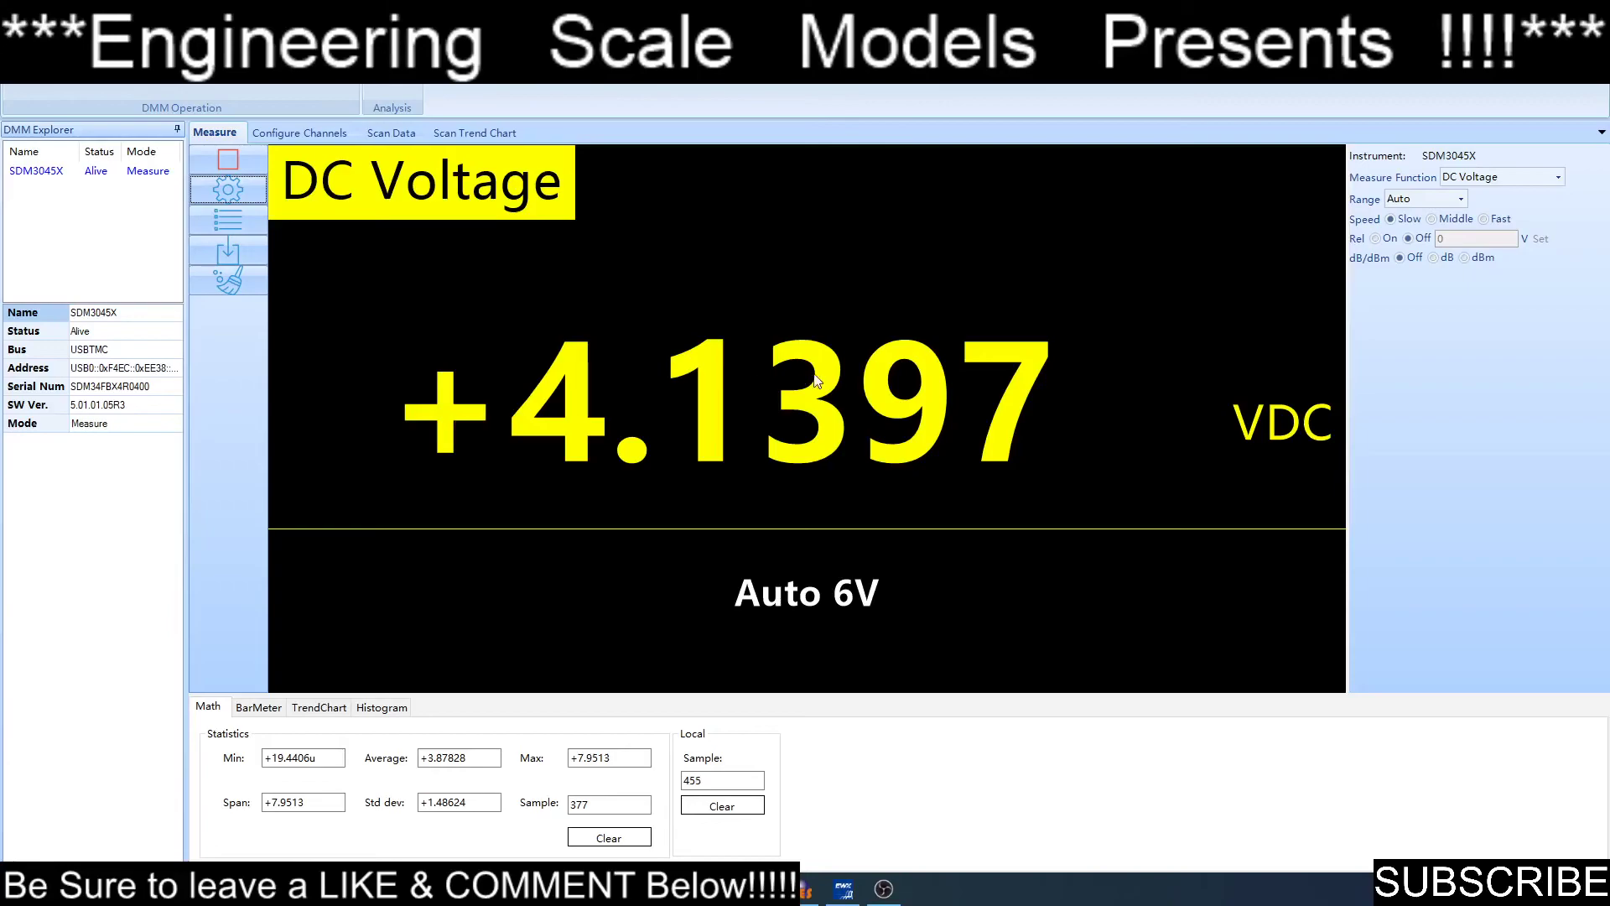
Choose DC Current in the Measure Function list instead of DC Voltage
click(1553, 181)
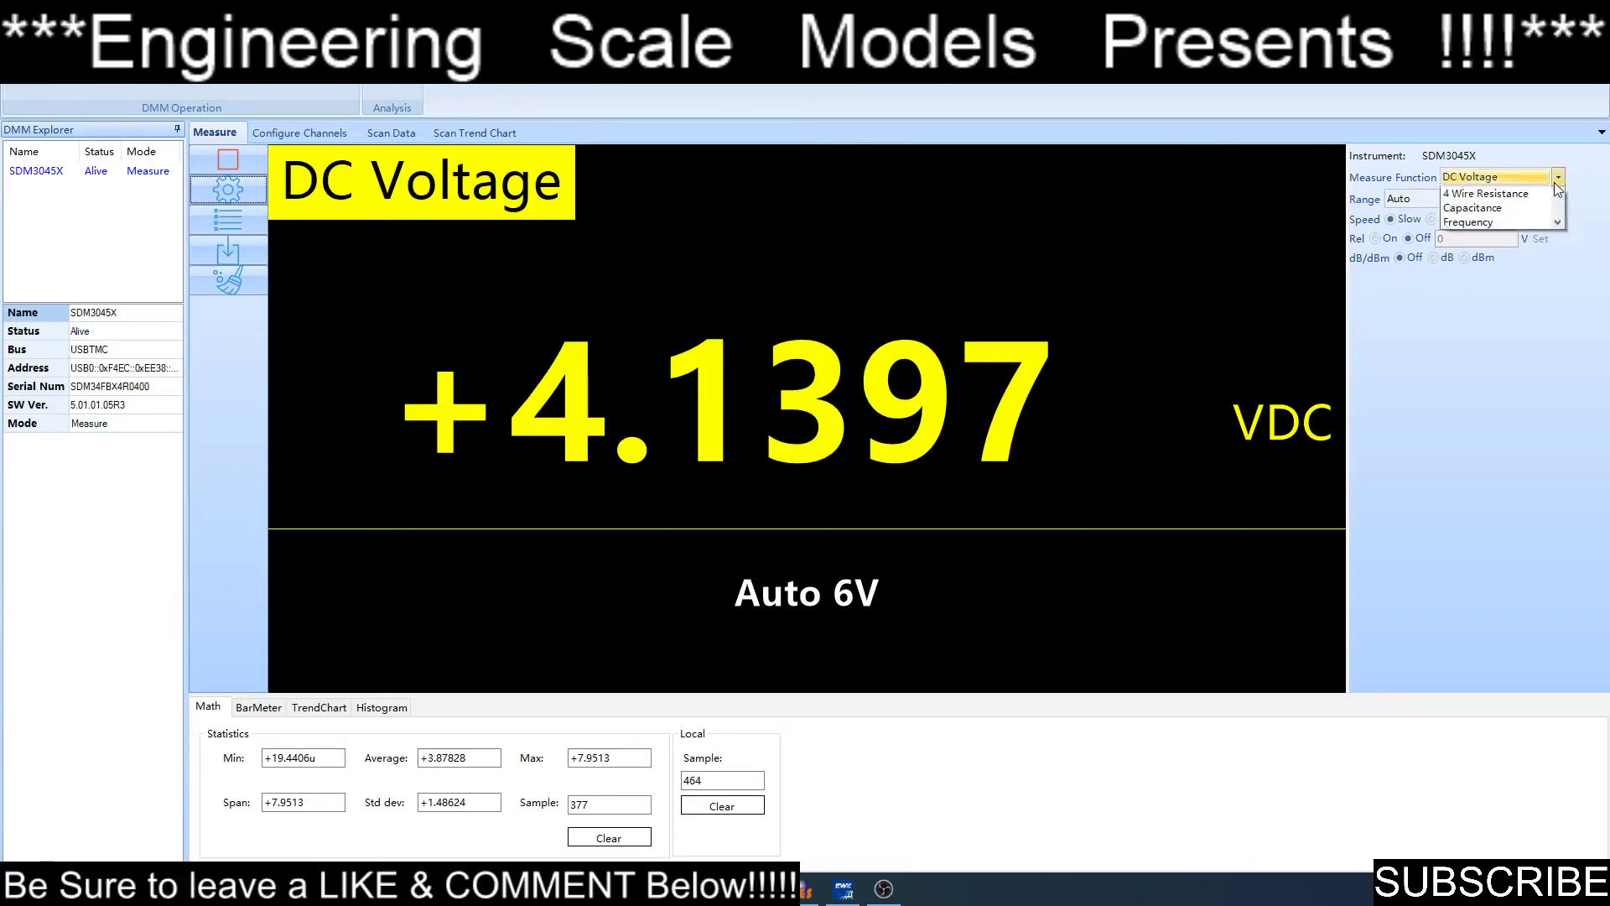
click(1519, 210)
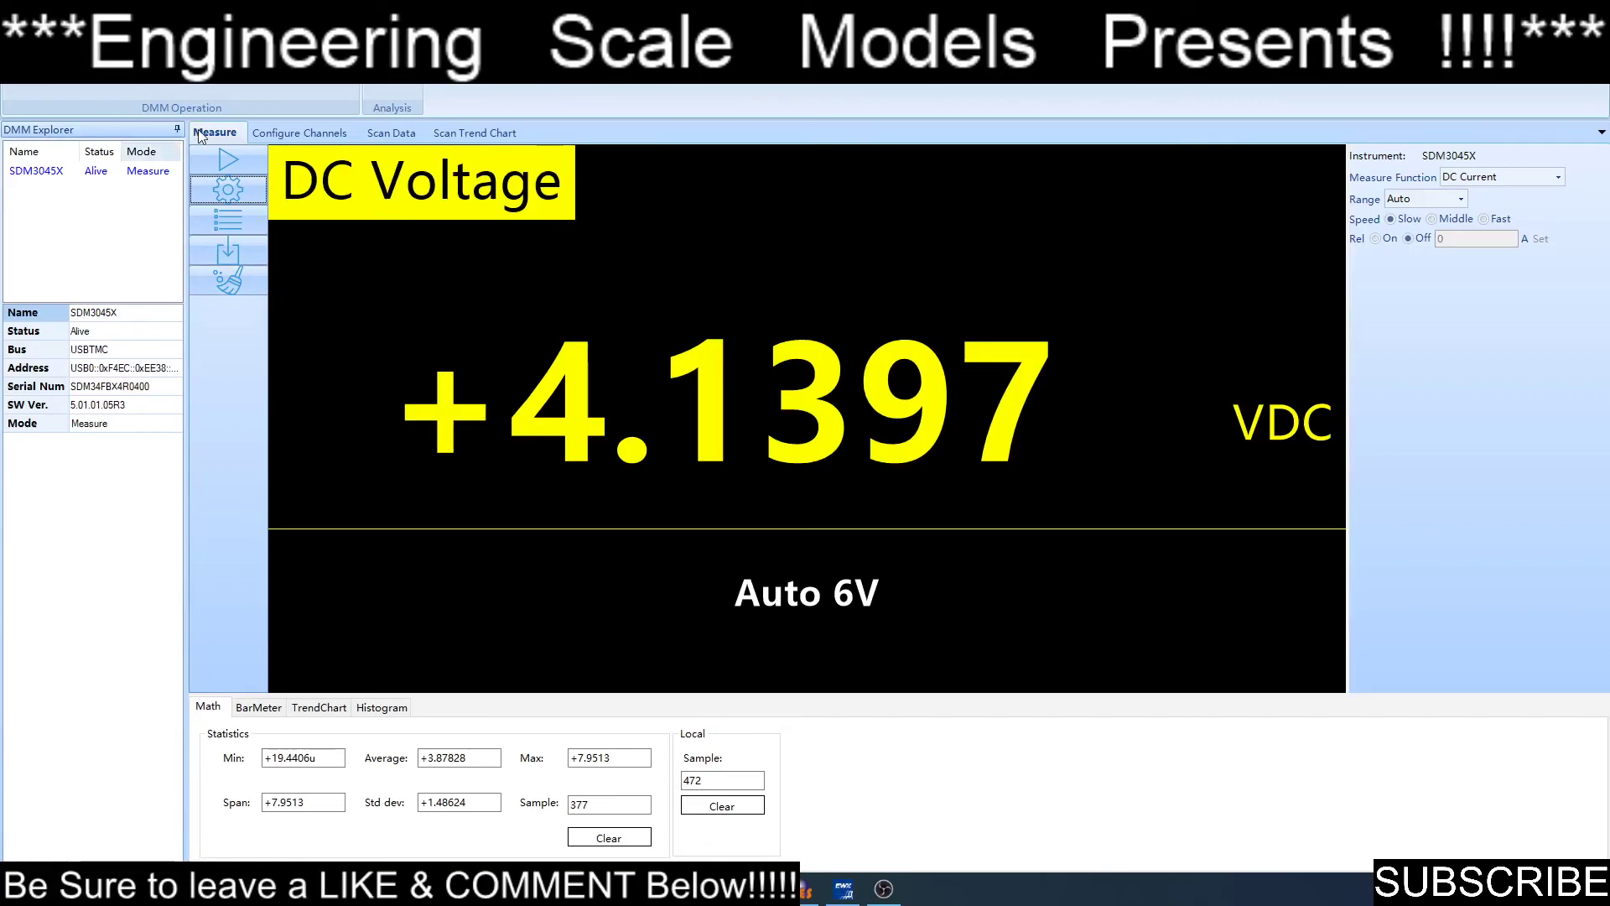
Disconnect the SDM3045X so it is listed as Dead and the display shows dashes
click(239, 89)
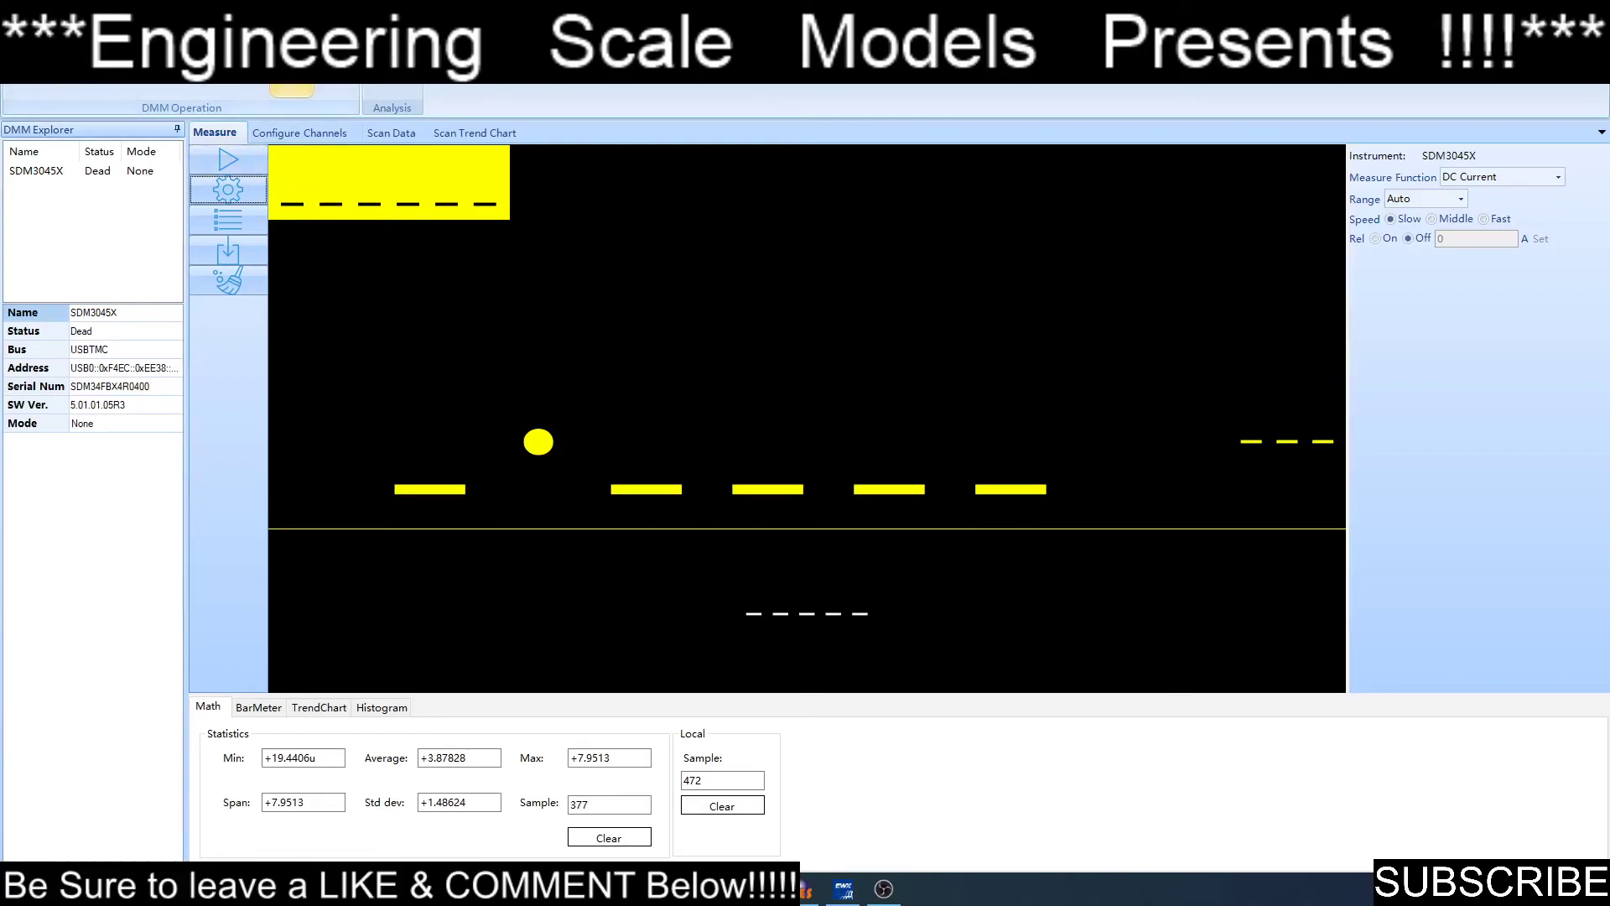
Reconnect the SDM3045X and resume live readings, now about +001.33 mVDC on Auto 600mV
click(292, 92)
click(228, 161)
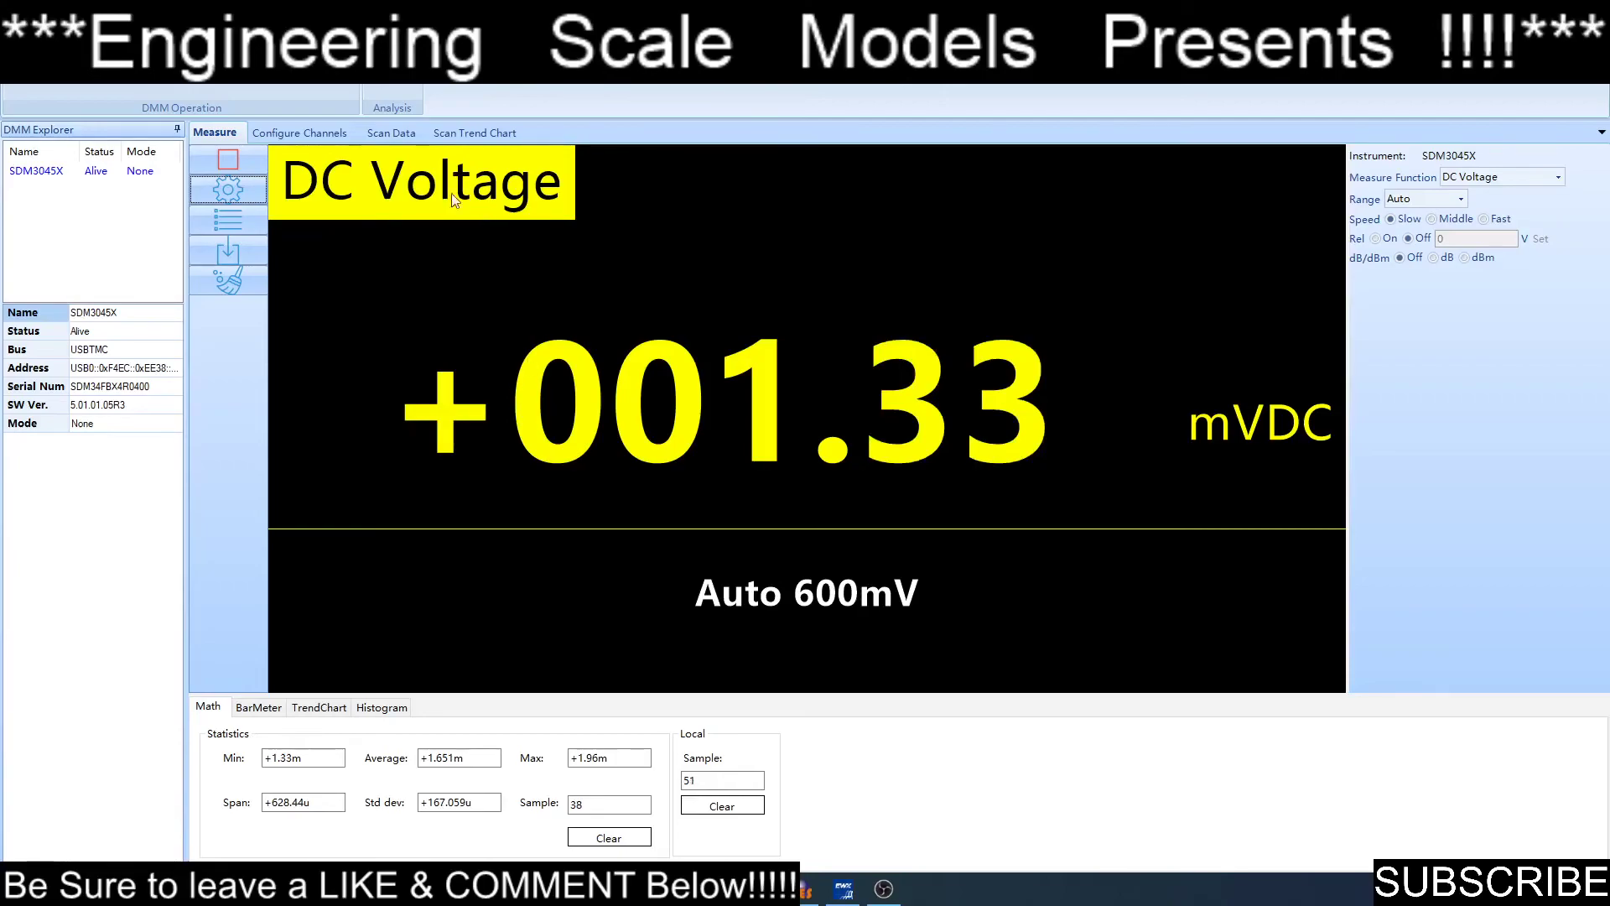
Stop the live DC Voltage measurement in EasyDMM
click(243, 164)
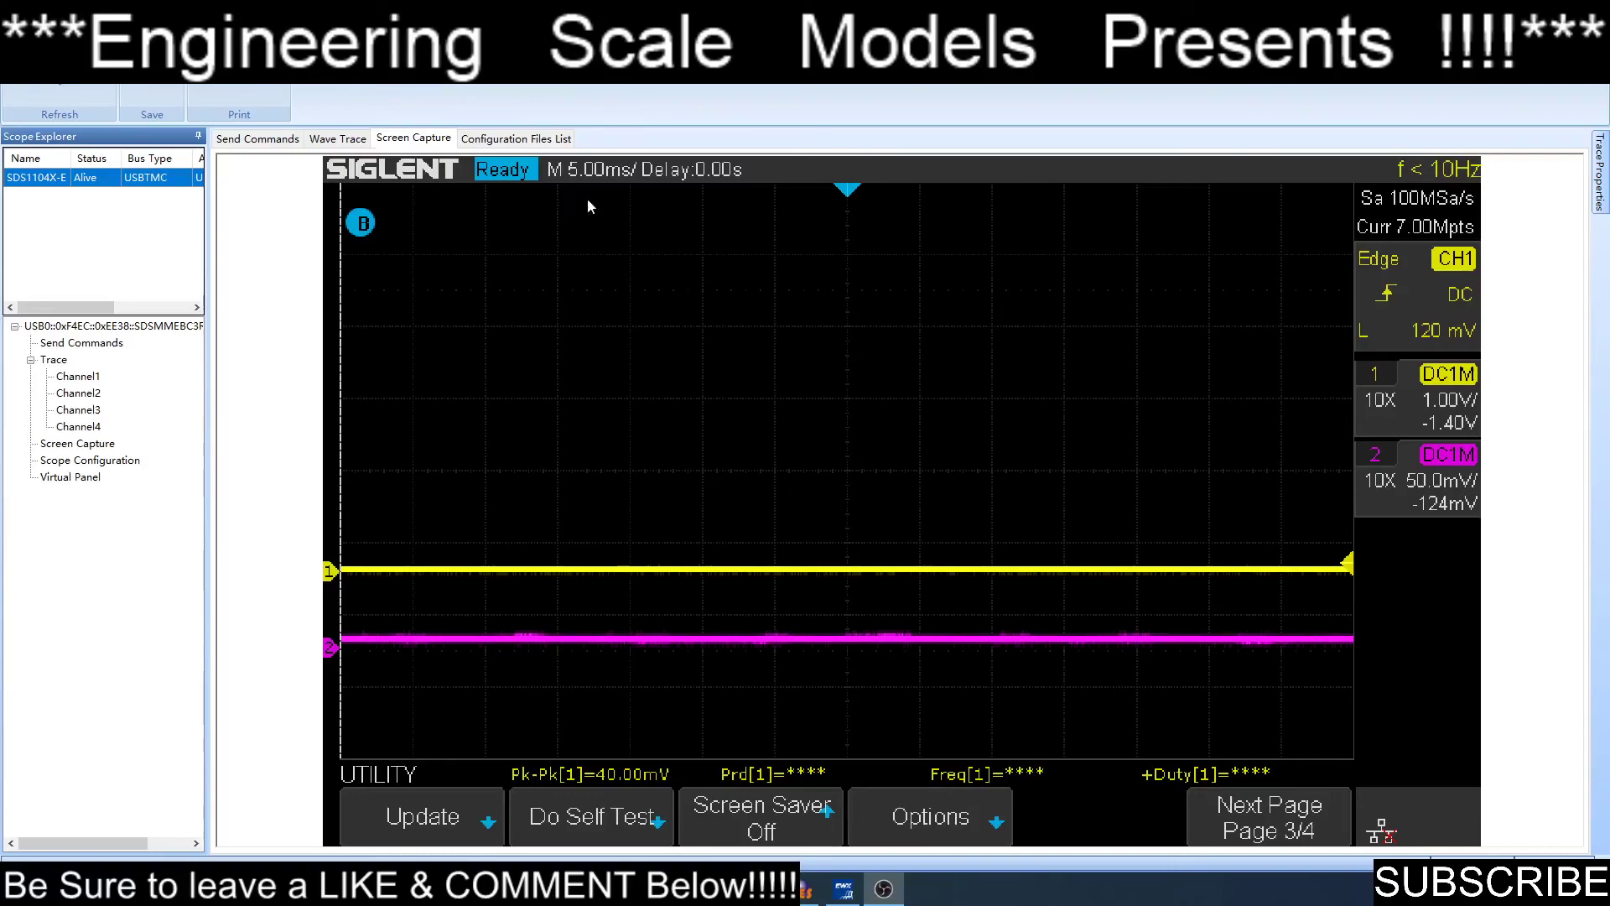
Refresh the SDS1104X-E screen capture, then view the empty -8m to 8m Wave Trace grid
click(37, 84)
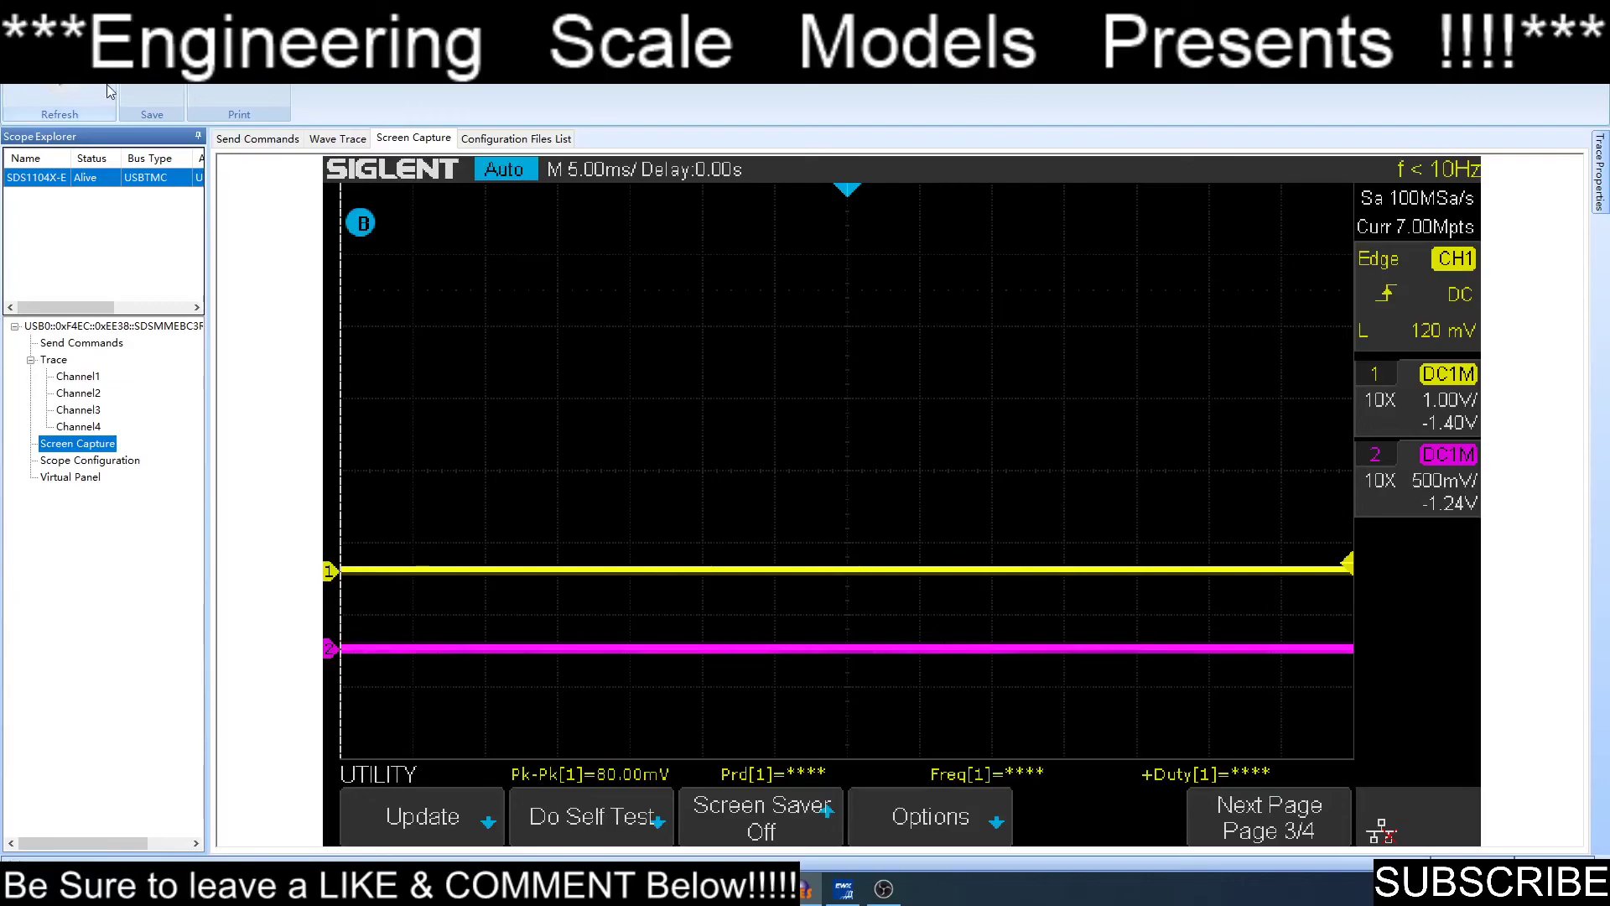
click(73, 85)
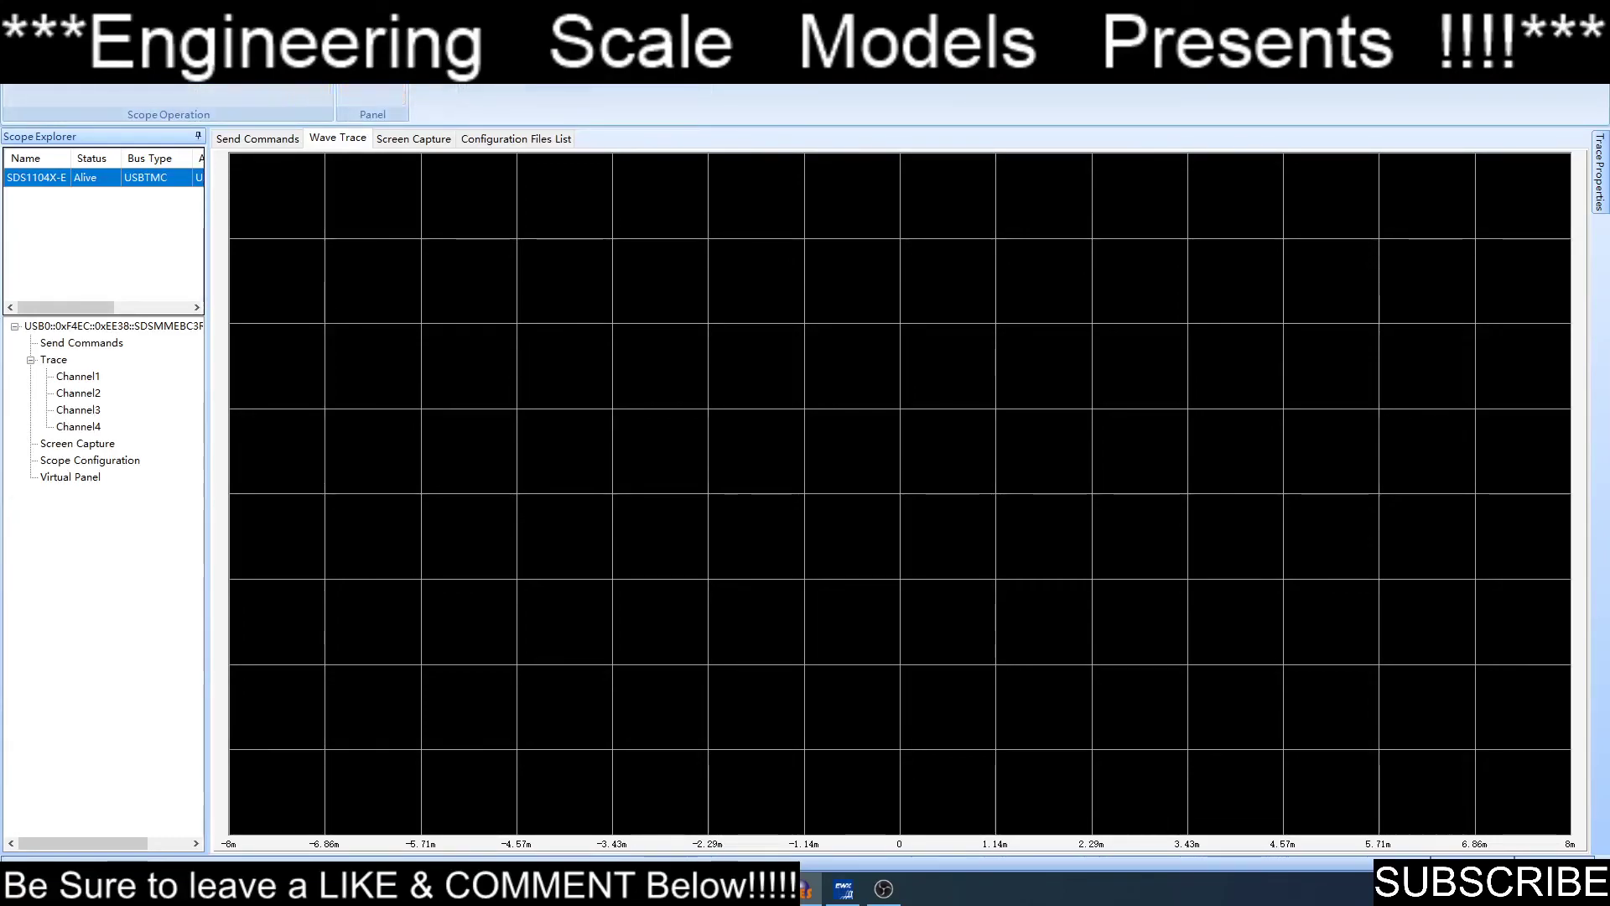
Return to the oscilloscope's Screen Capture view in EasyScope
click(414, 138)
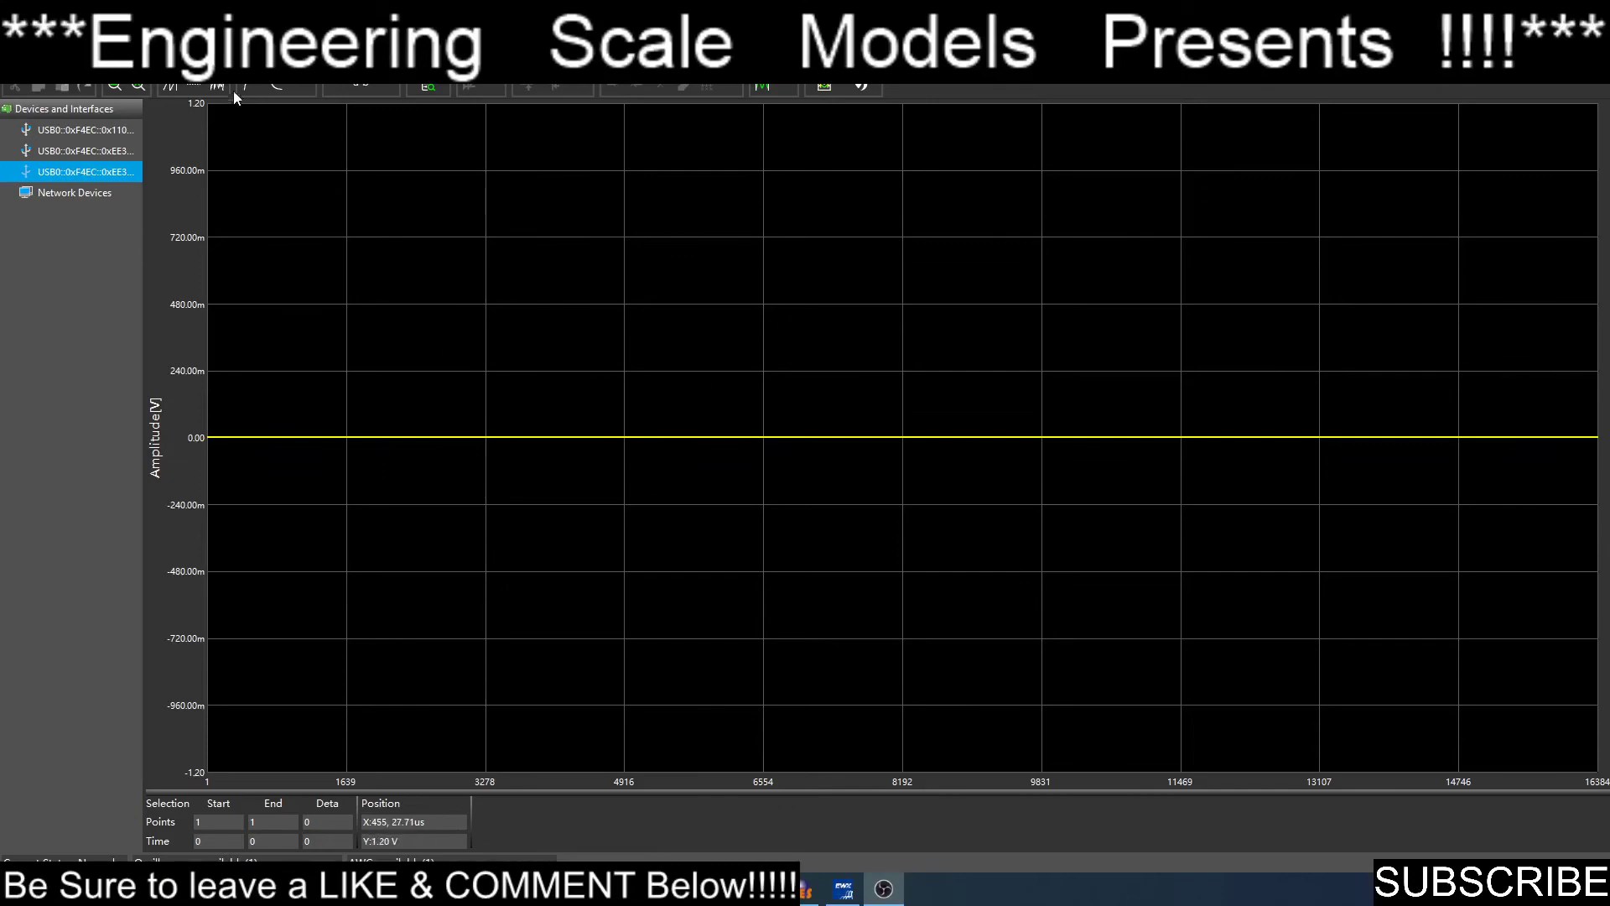
Insert a 2 V, 1 kHz square wave and freehand-draw a curved dip into its high level
click(171, 84)
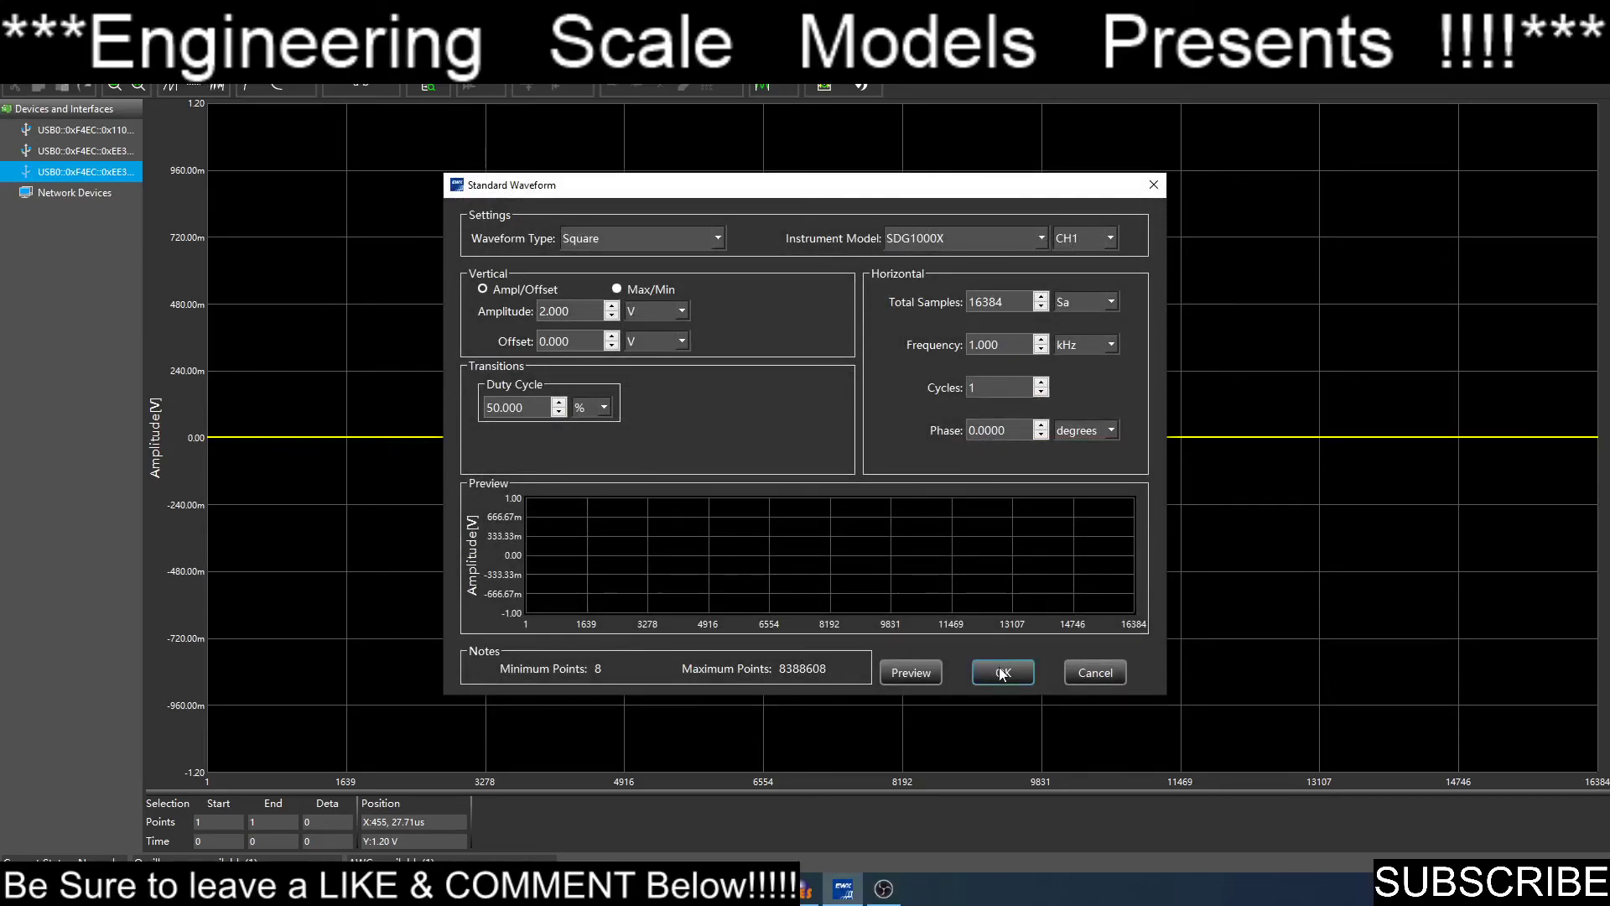
click(929, 674)
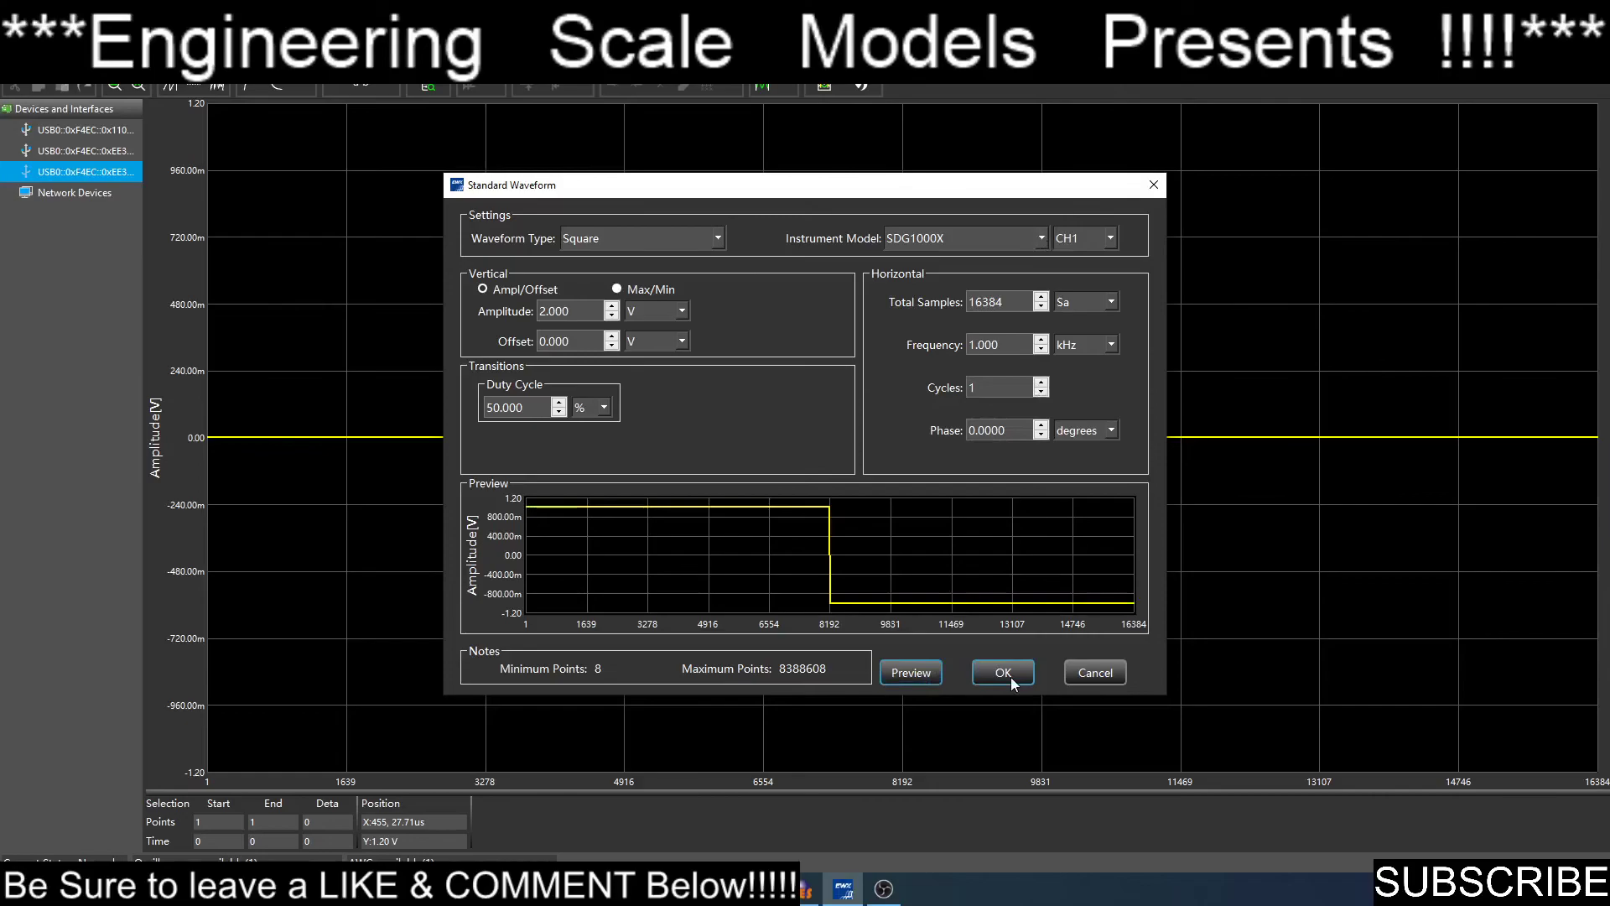
click(1010, 675)
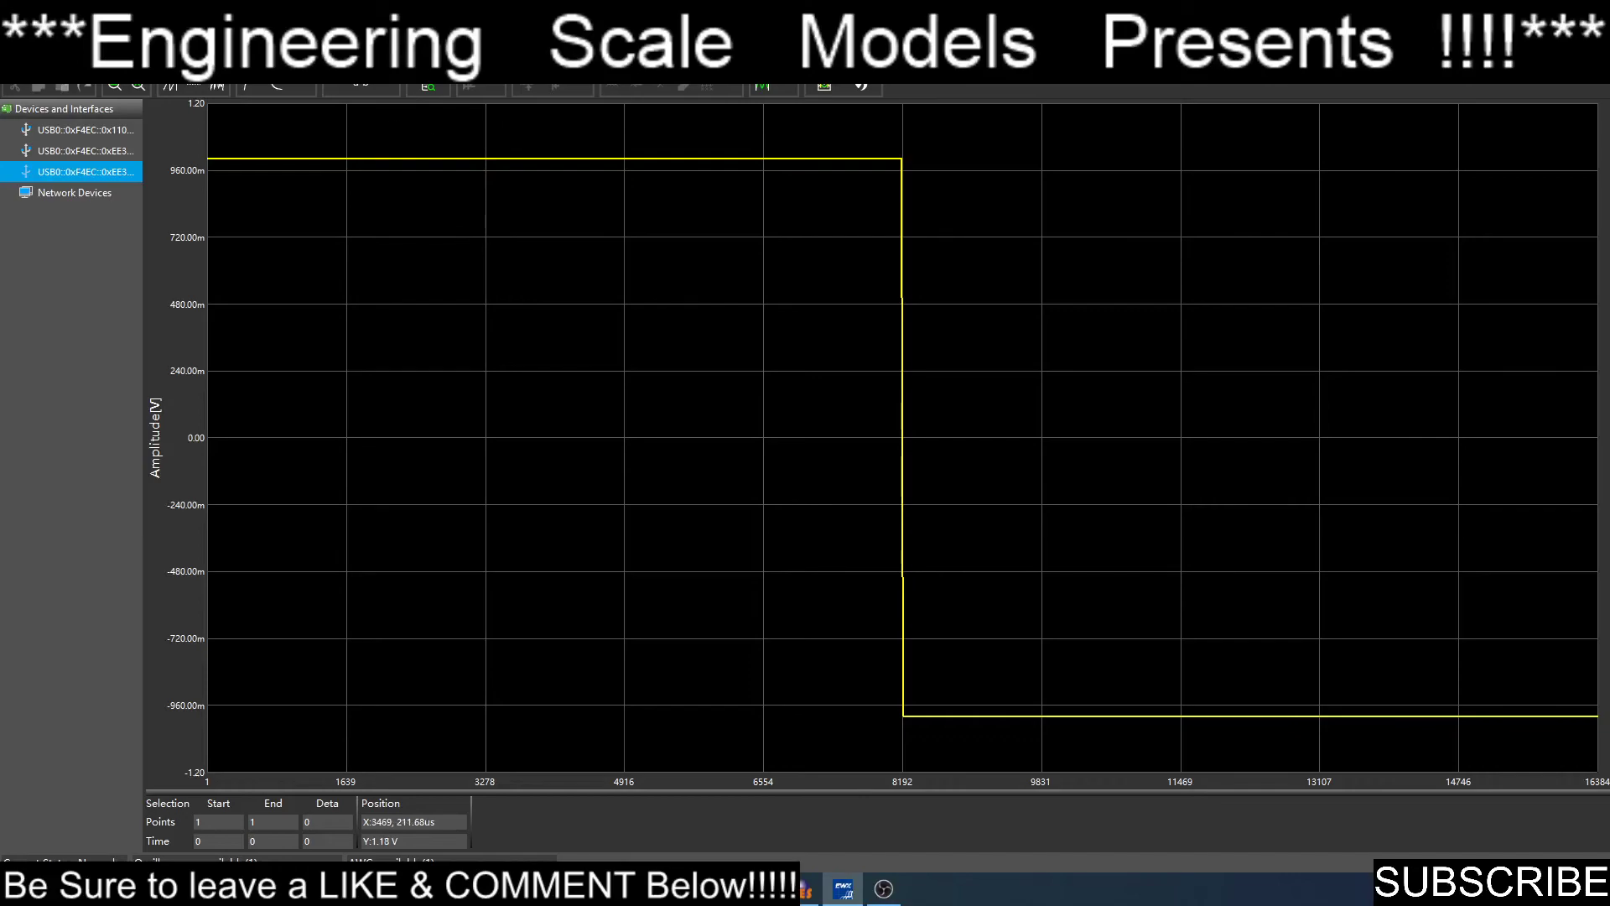
click(652, 79)
mouse_move(894, 185)
mouse_down()
mouse_move(738, 259)
mouse_move(656, 187)
mouse_move(359, 281)
mouse_up()
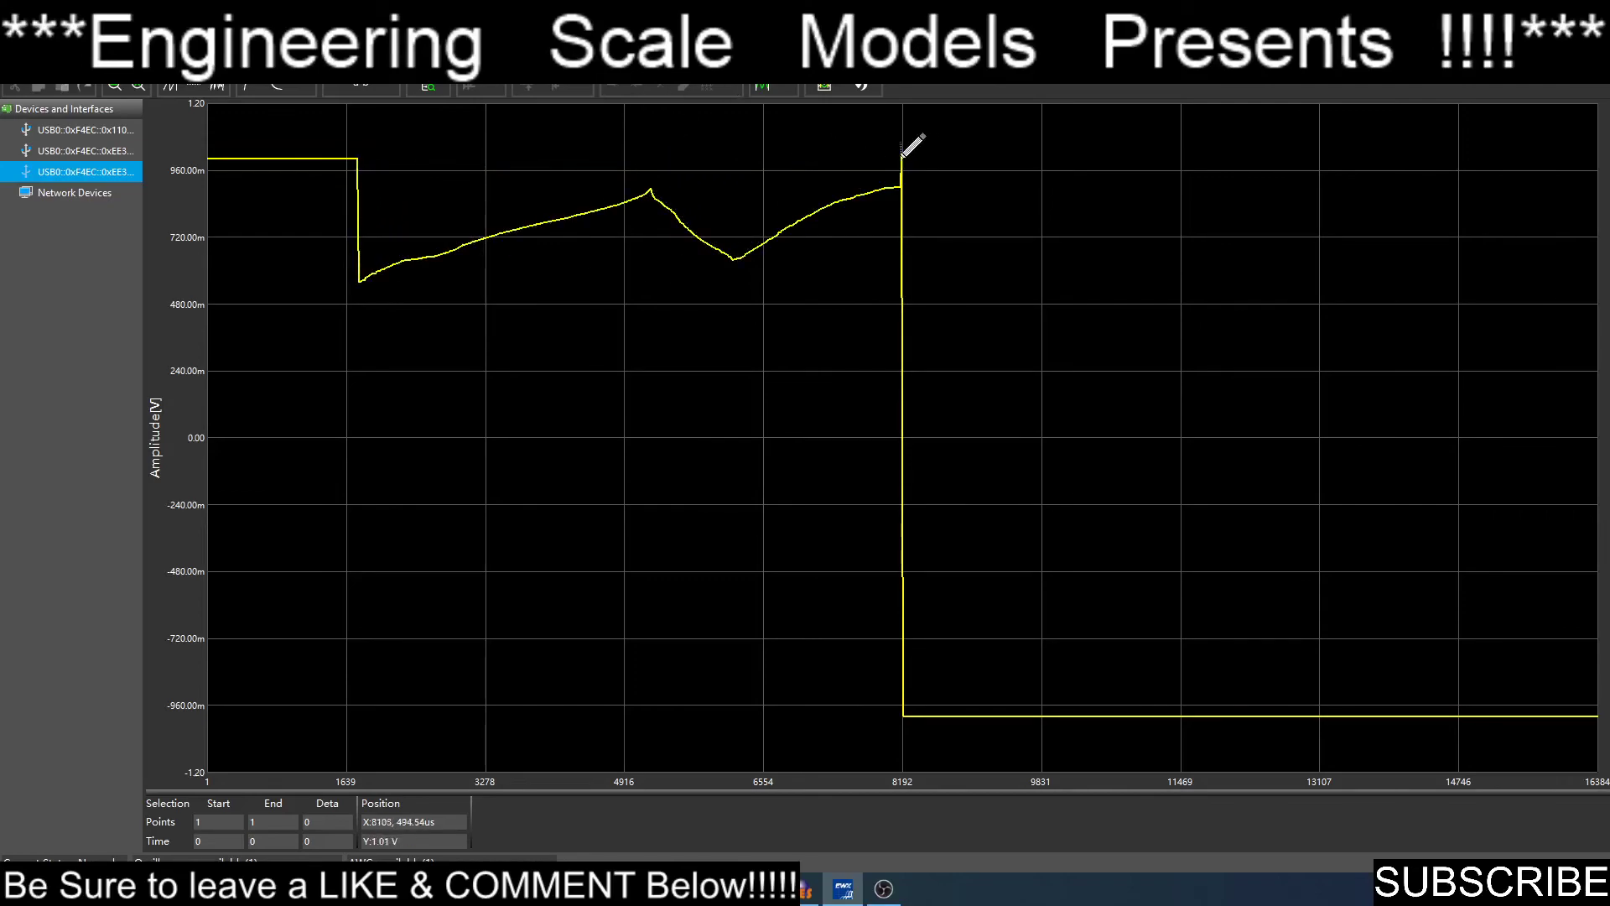
Tidy the drop's top and draw five narrow spikes from the -960 mV baseline, reaching 480–700 mV
drag(897, 169, 914, 174)
drag(906, 277, 945, 277)
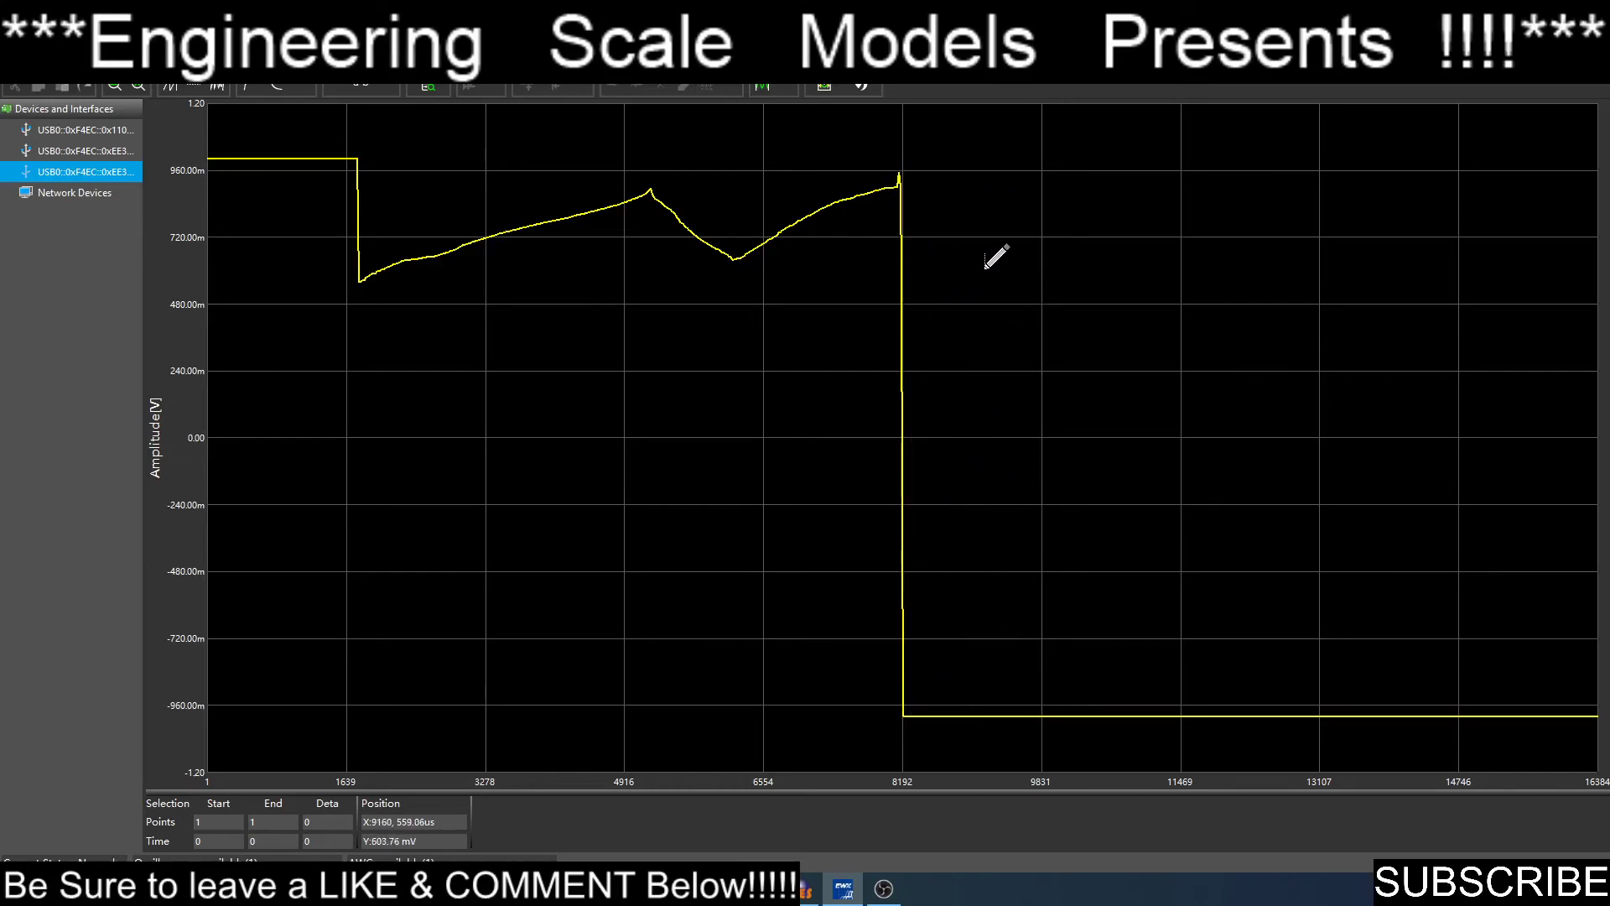
click(997, 244)
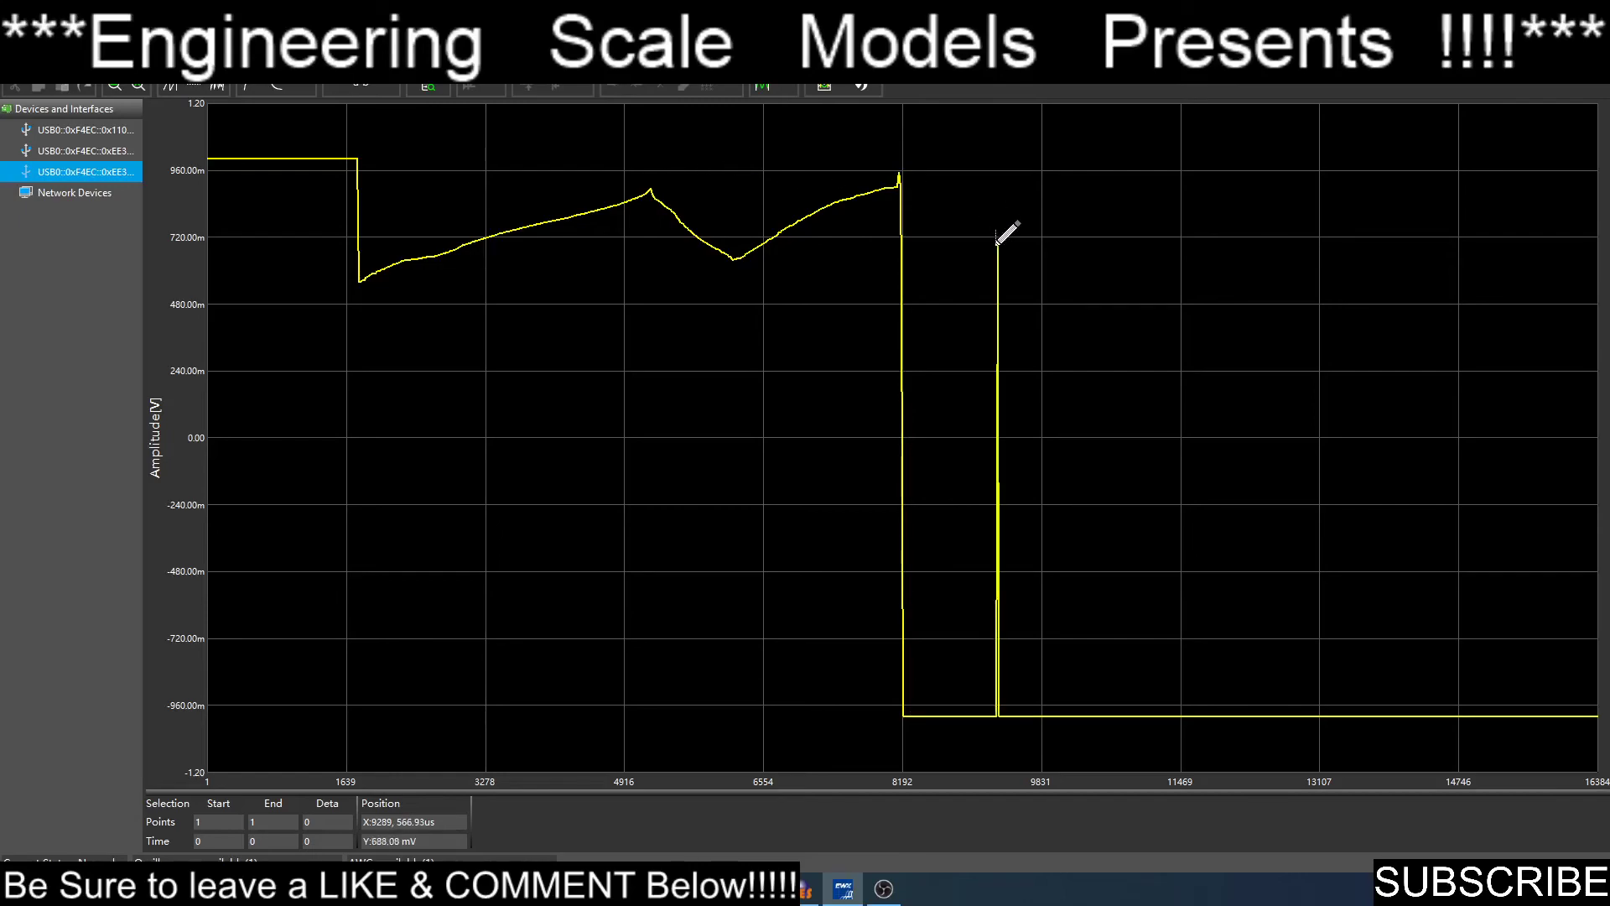
click(1081, 244)
click(1226, 257)
click(1411, 274)
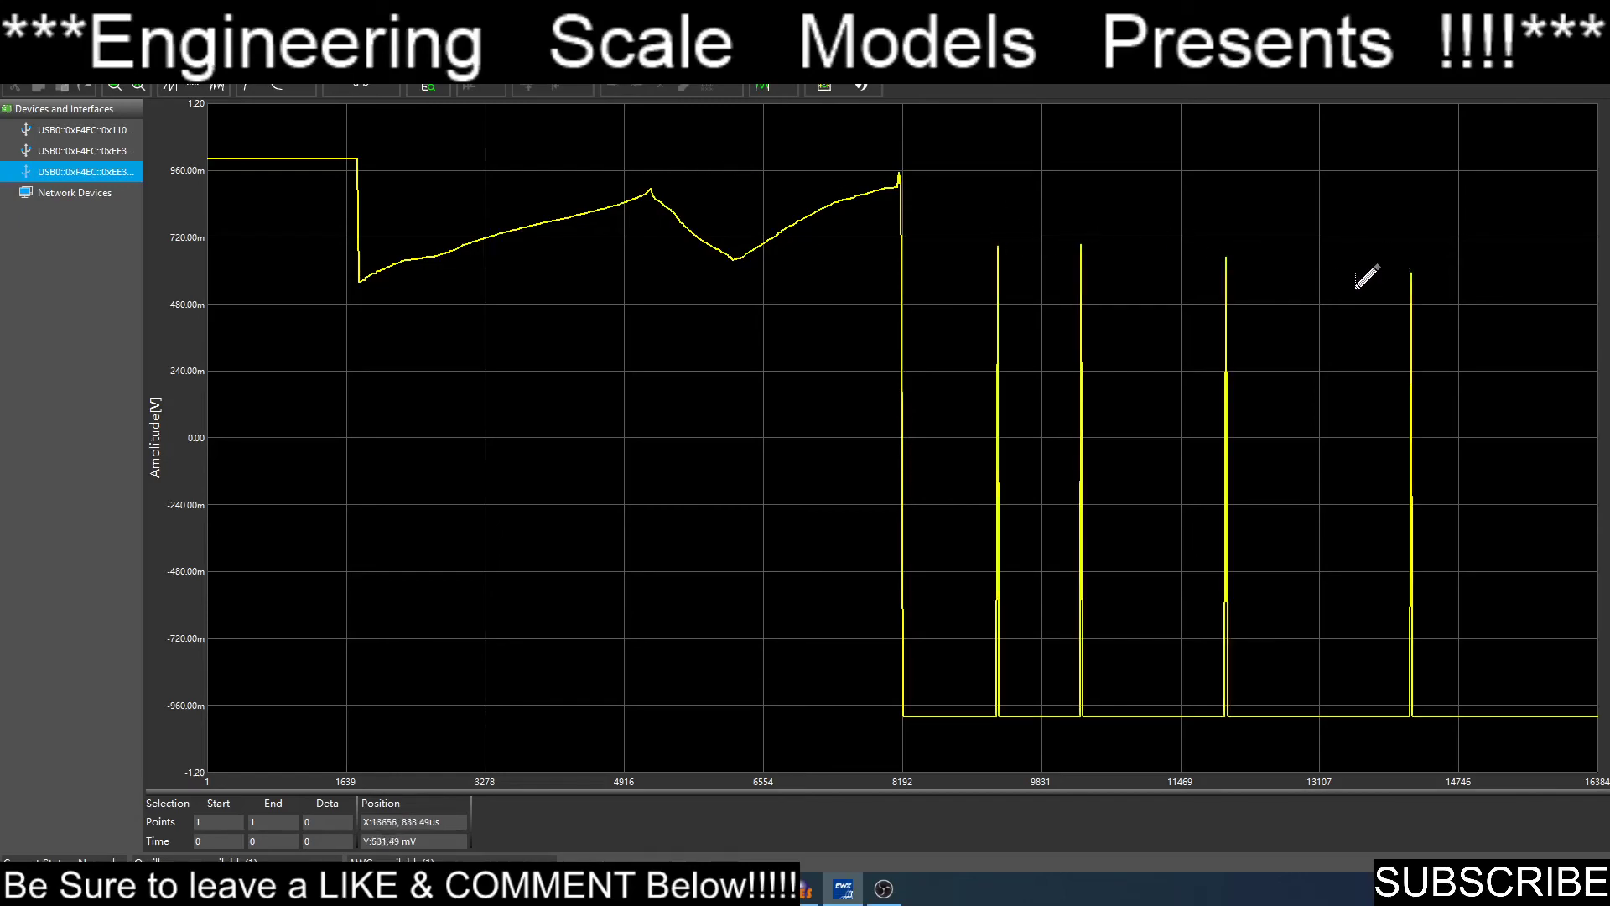
right_click(1294, 300)
click(1296, 304)
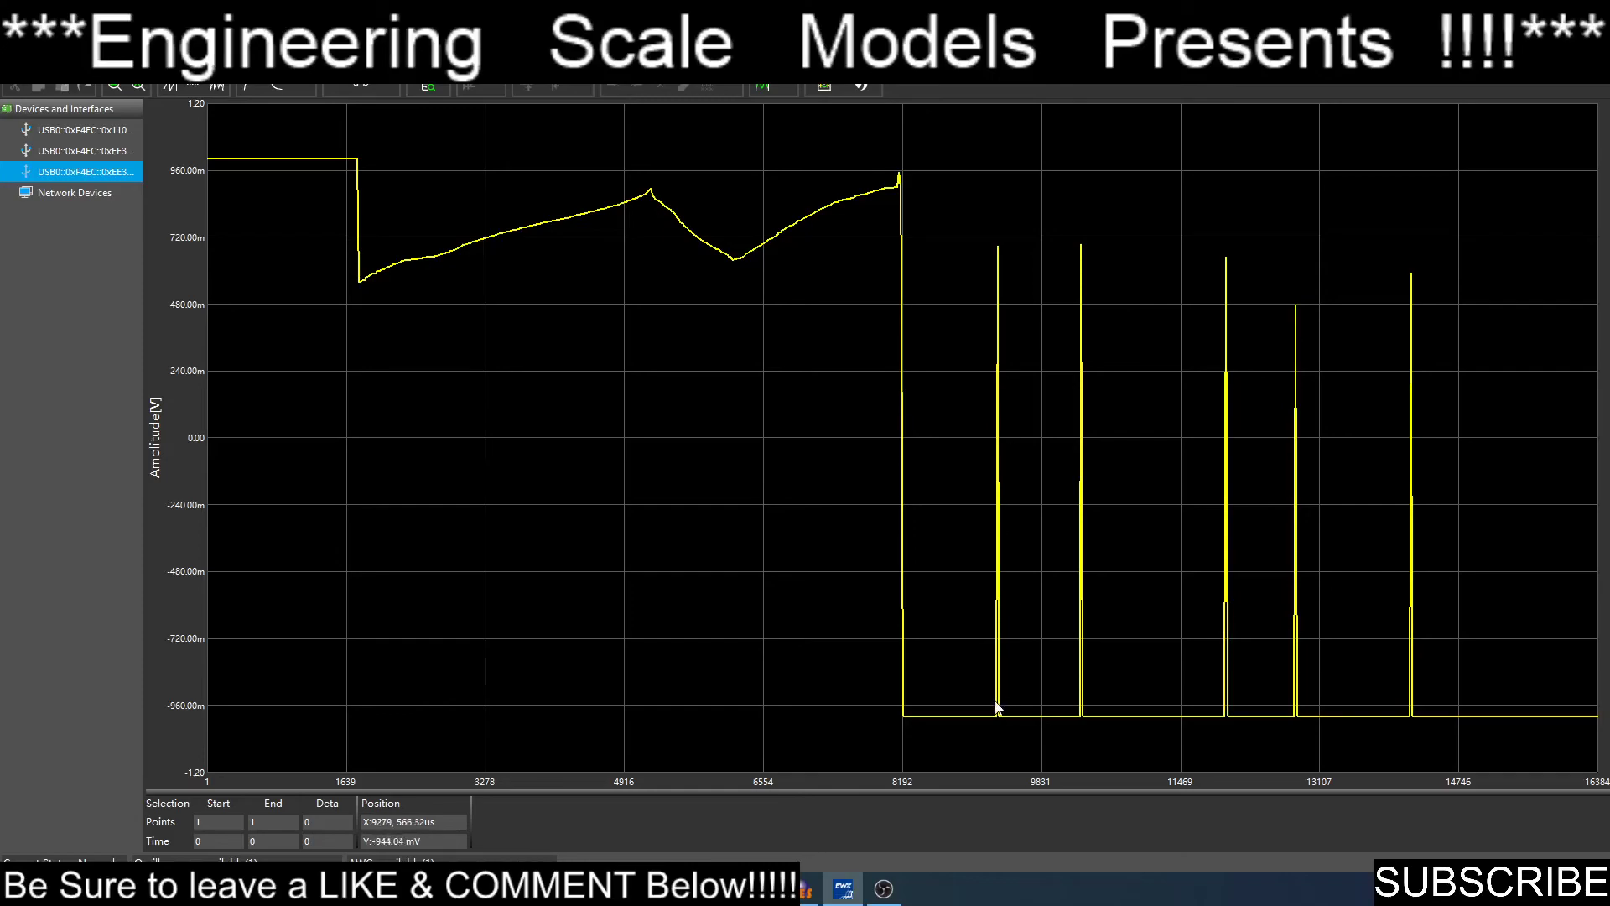
Select points 8795–9704 around the first spike and pick the Zoom area tool
drag(997, 707, 1034, 683)
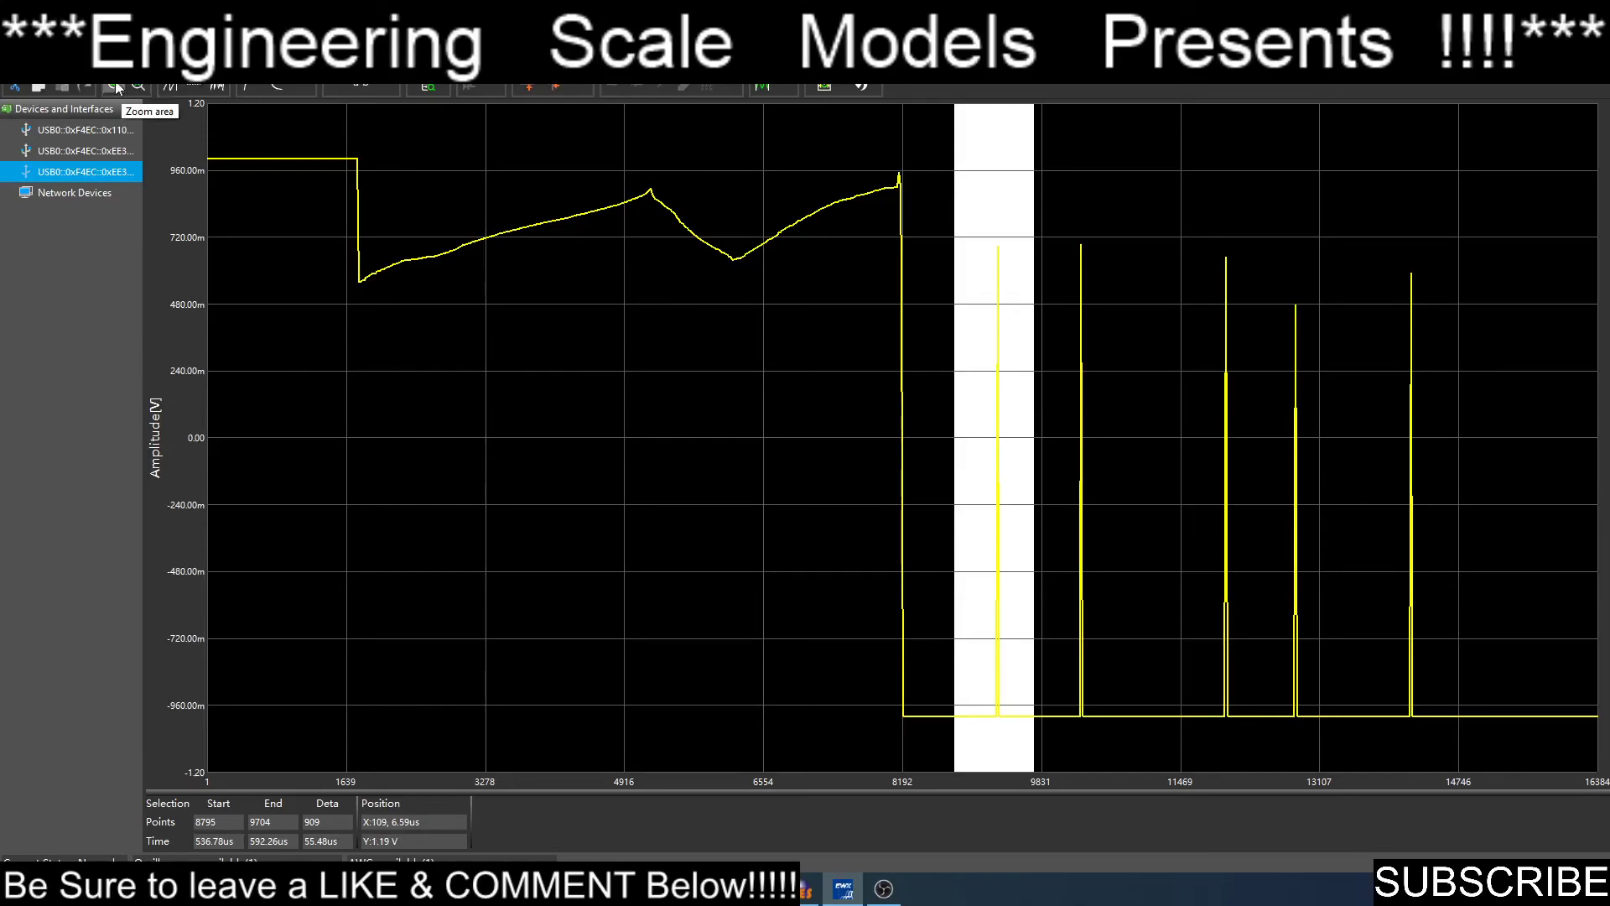
click(114, 86)
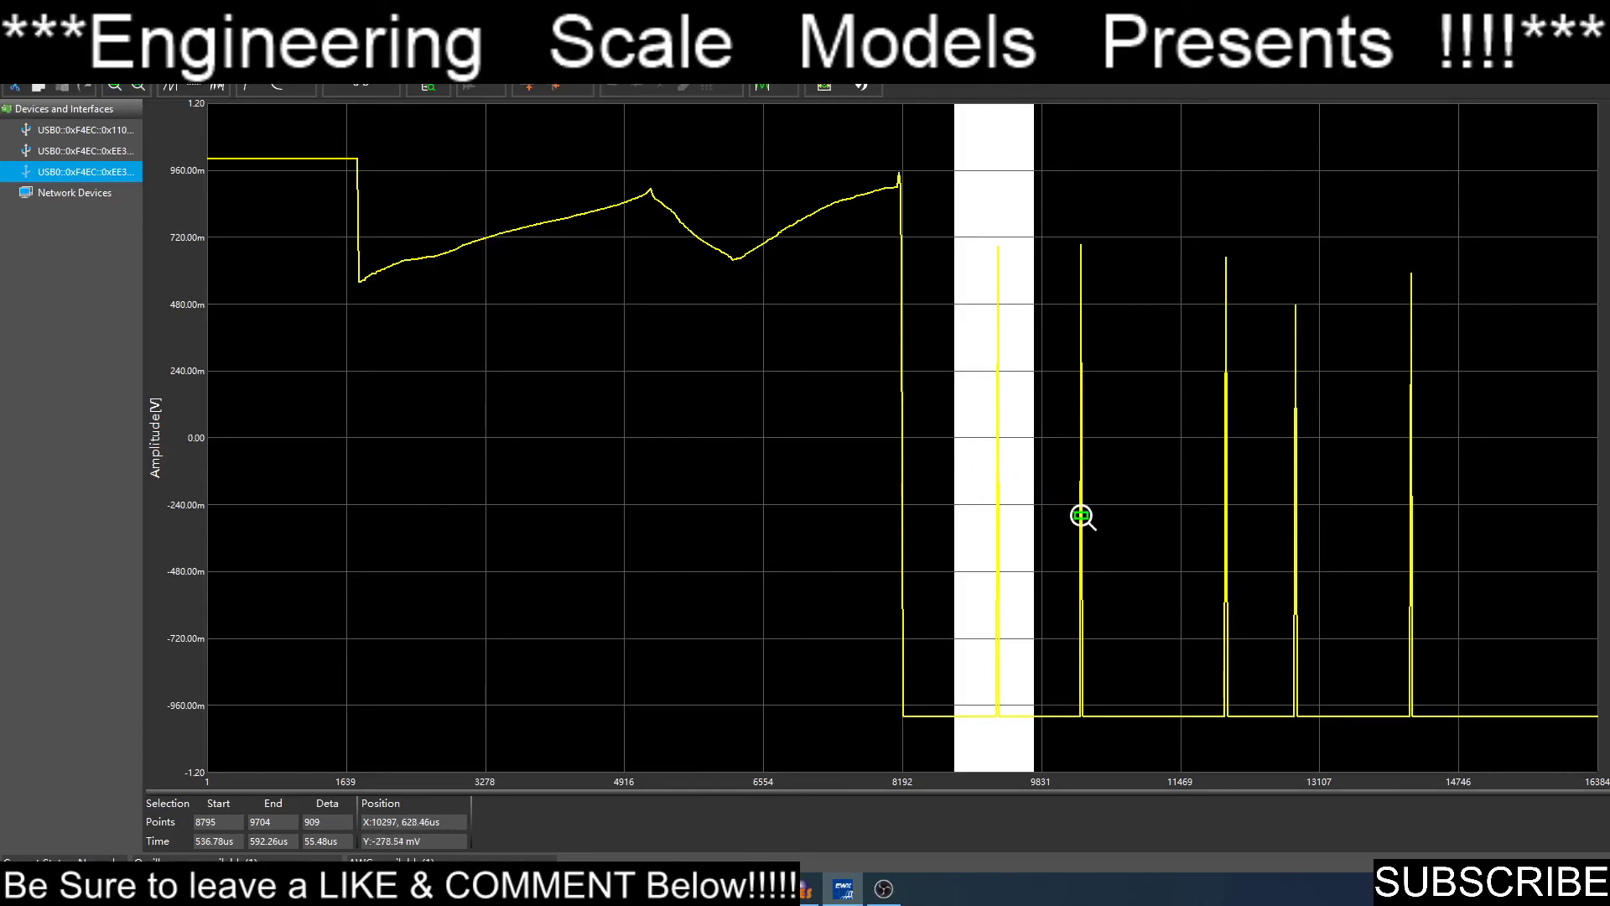
Drag a zoom rectangle around the second drawn spike, near points 10149–10297
drag(1081, 517, 1070, 615)
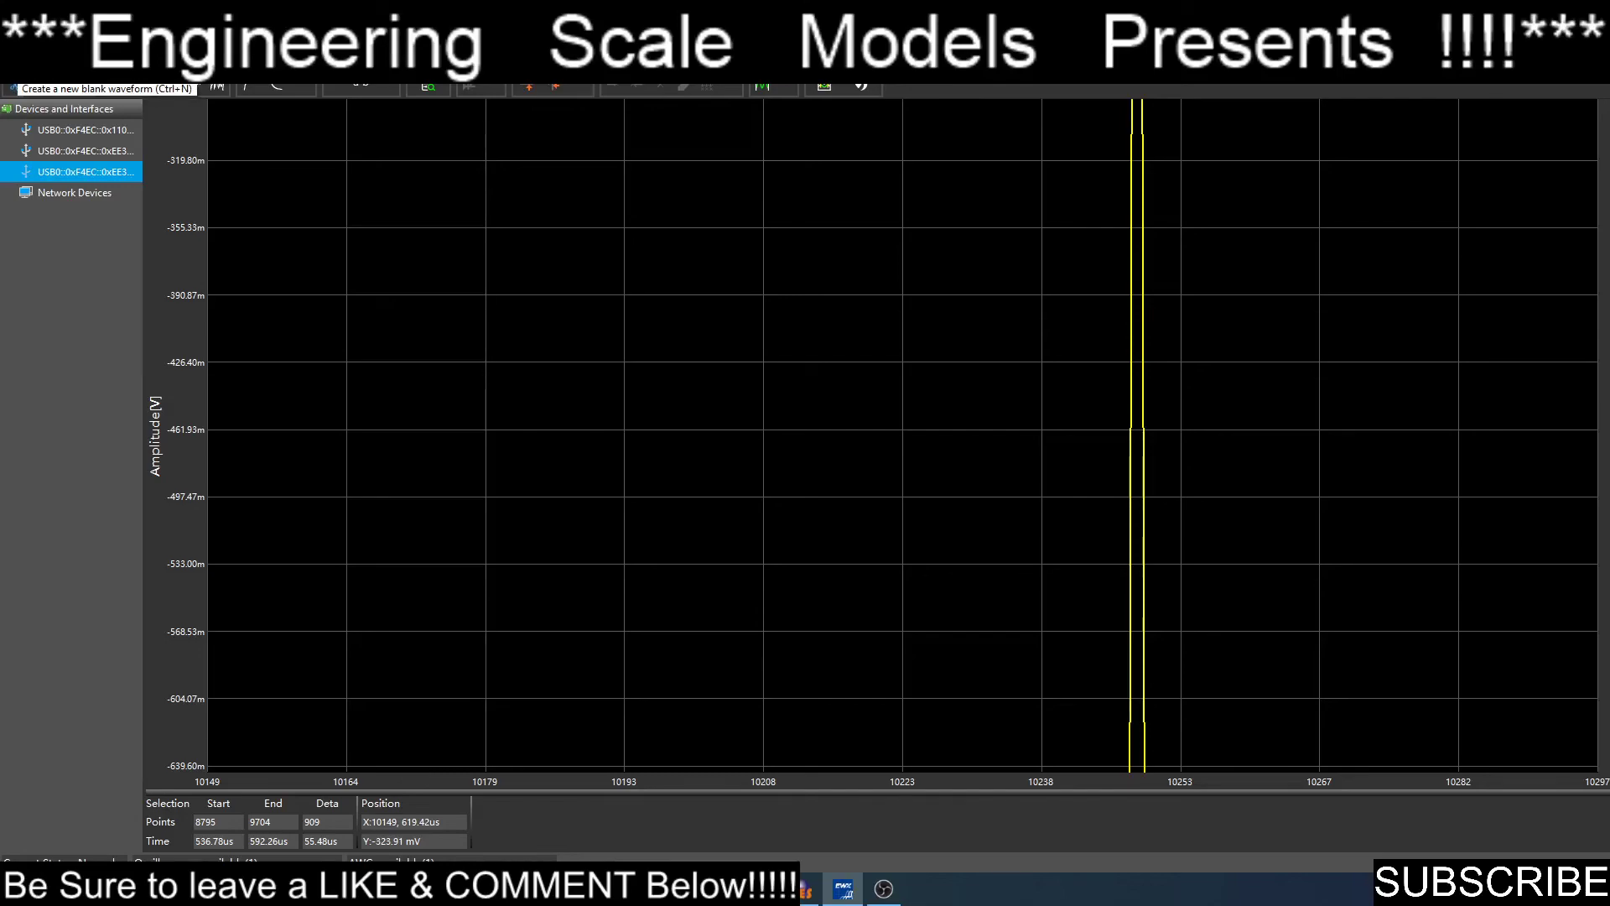
Create a new blank 16384-sample waveform named Clock at 1.000 Hz, with the frequency unit in Hz
click(76, 91)
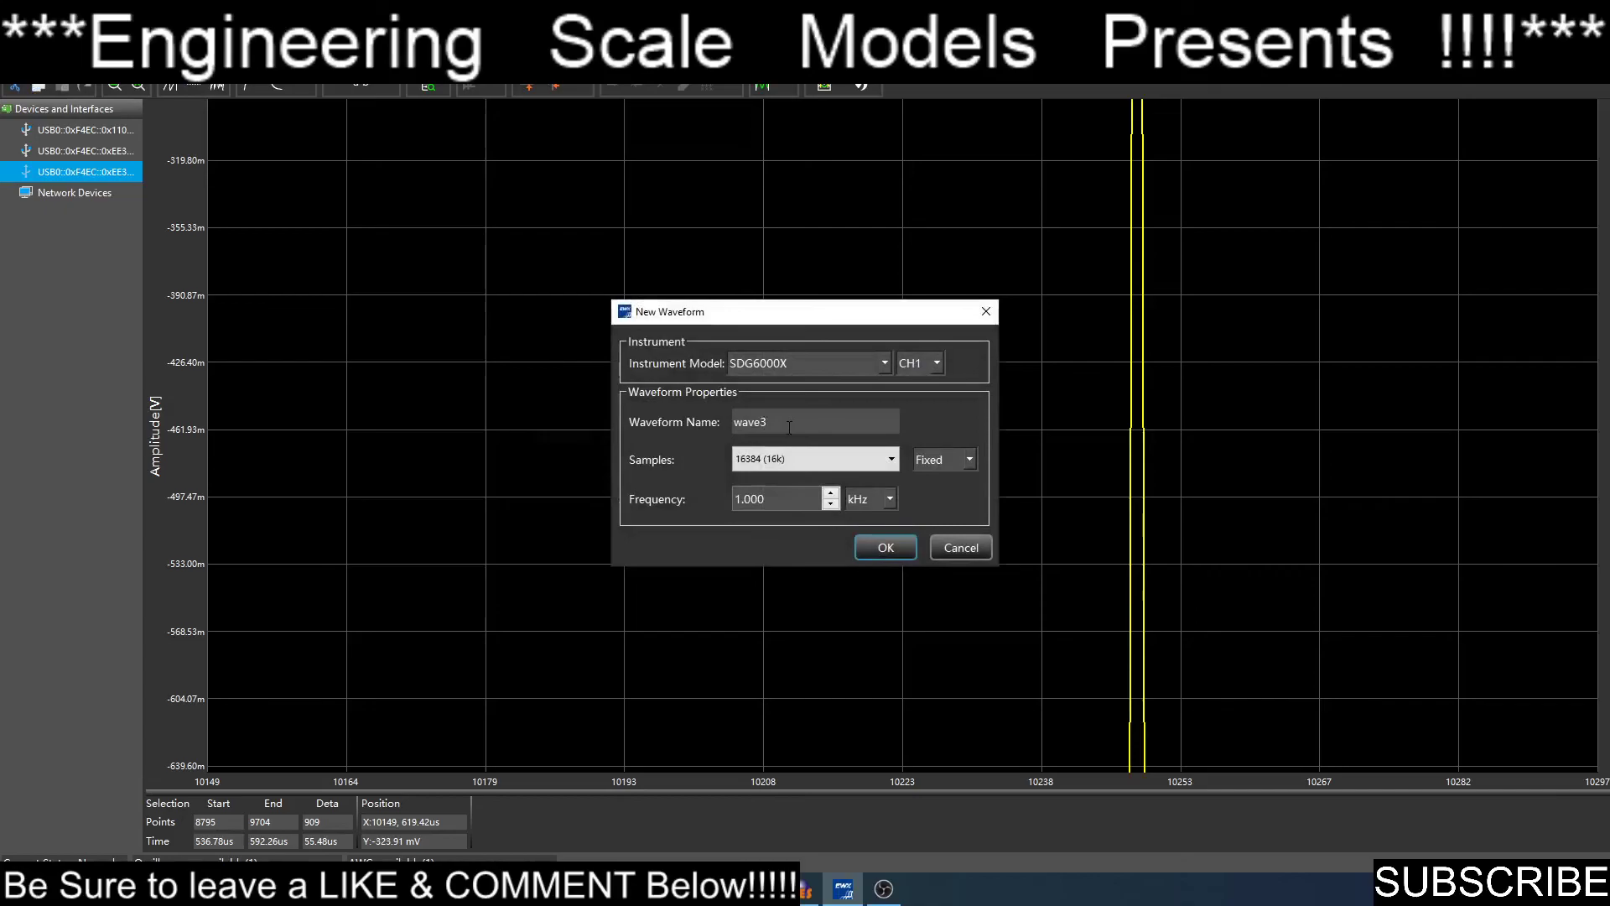
double_click(788, 428)
text(Clock)
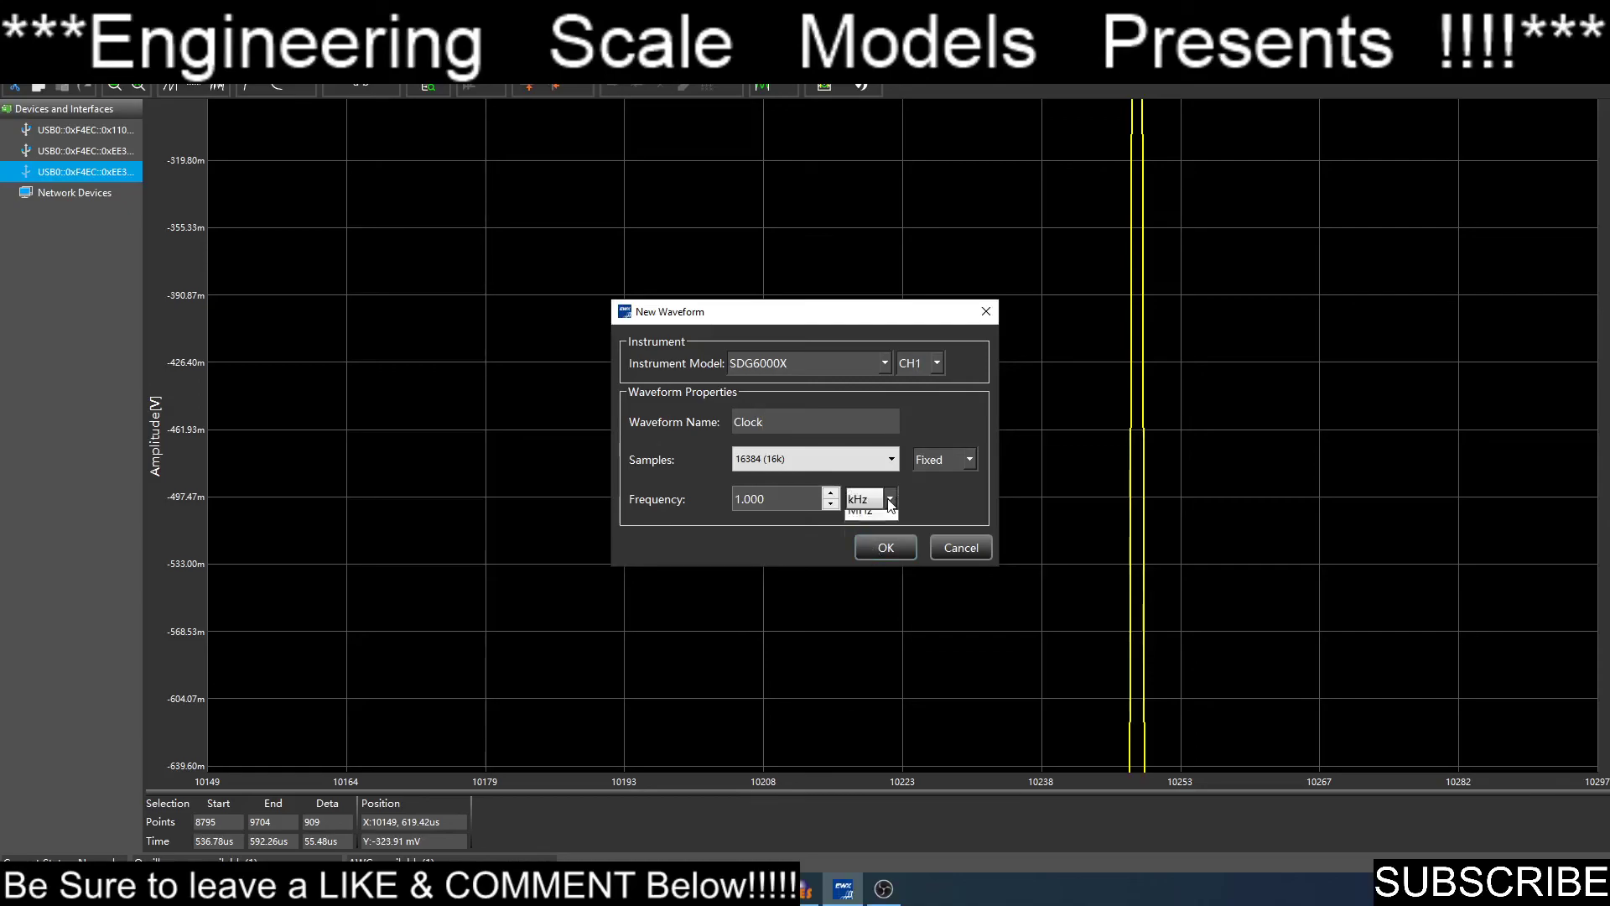
click(876, 499)
click(869, 563)
click(877, 552)
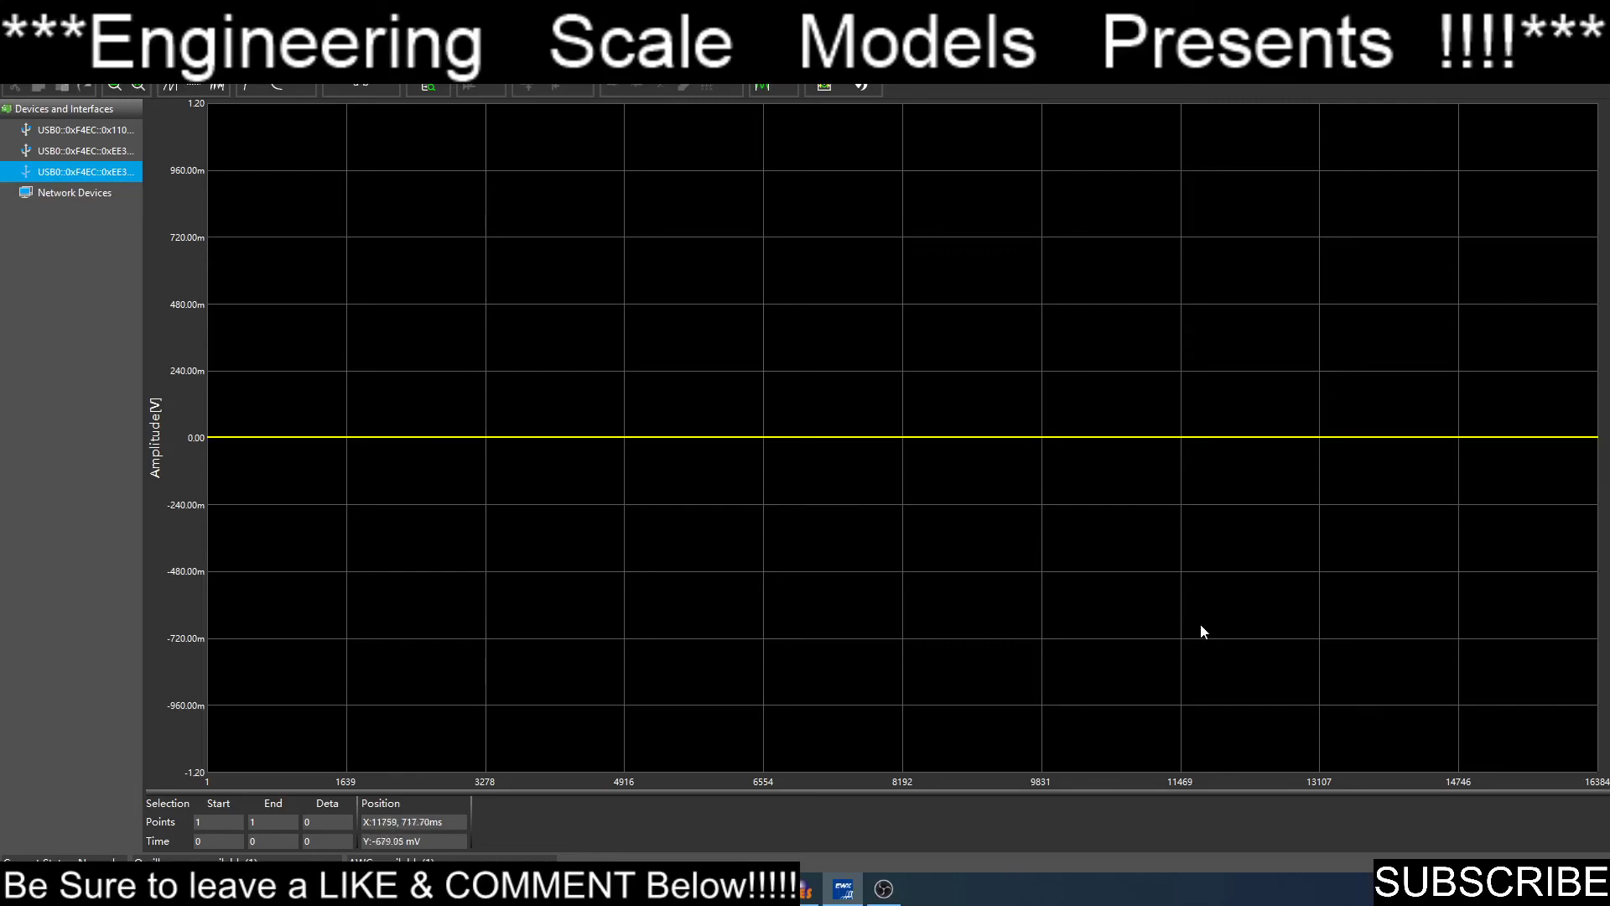
Fit the flat Clock waveform to the window
drag(1233, 612, 913, 617)
click(1123, 626)
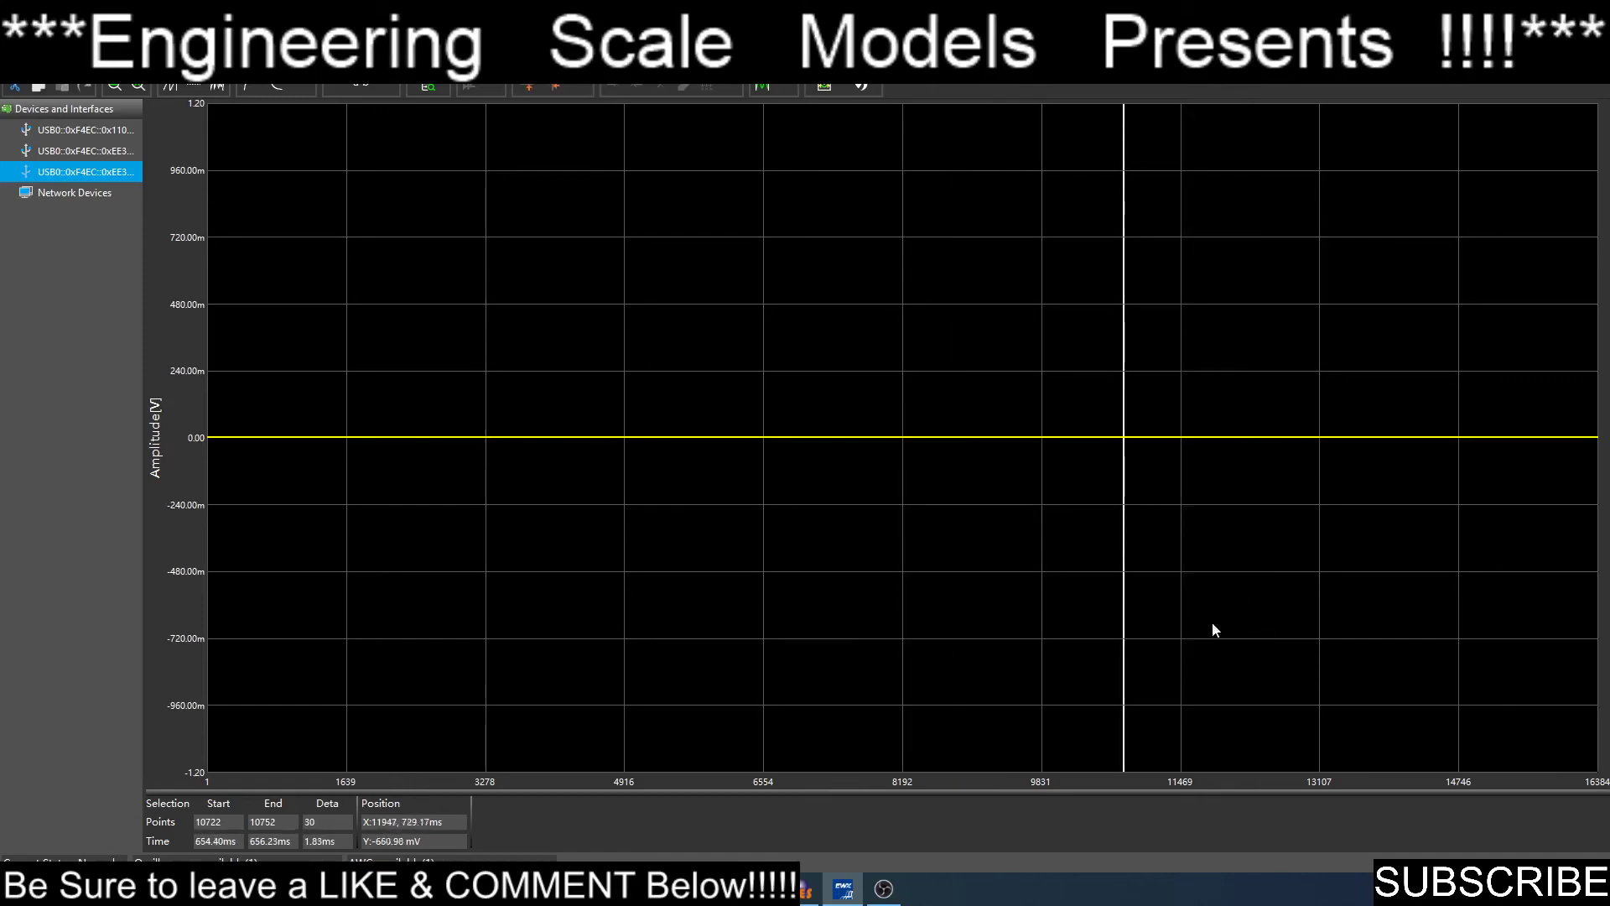
right_click(1104, 631)
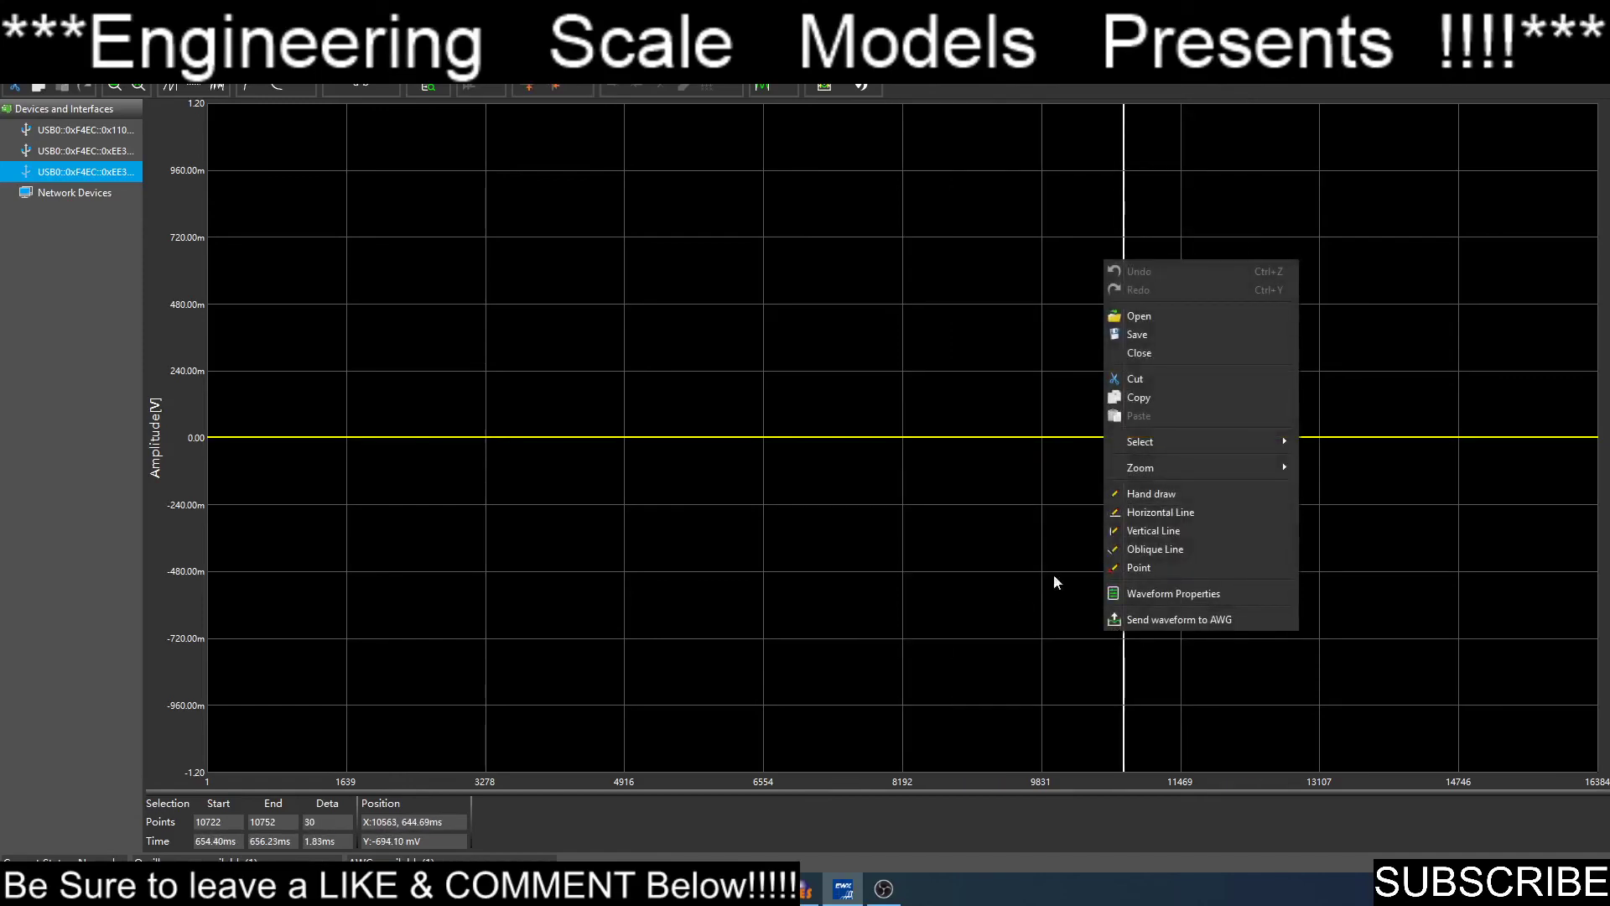
mouse_move(1269, 470)
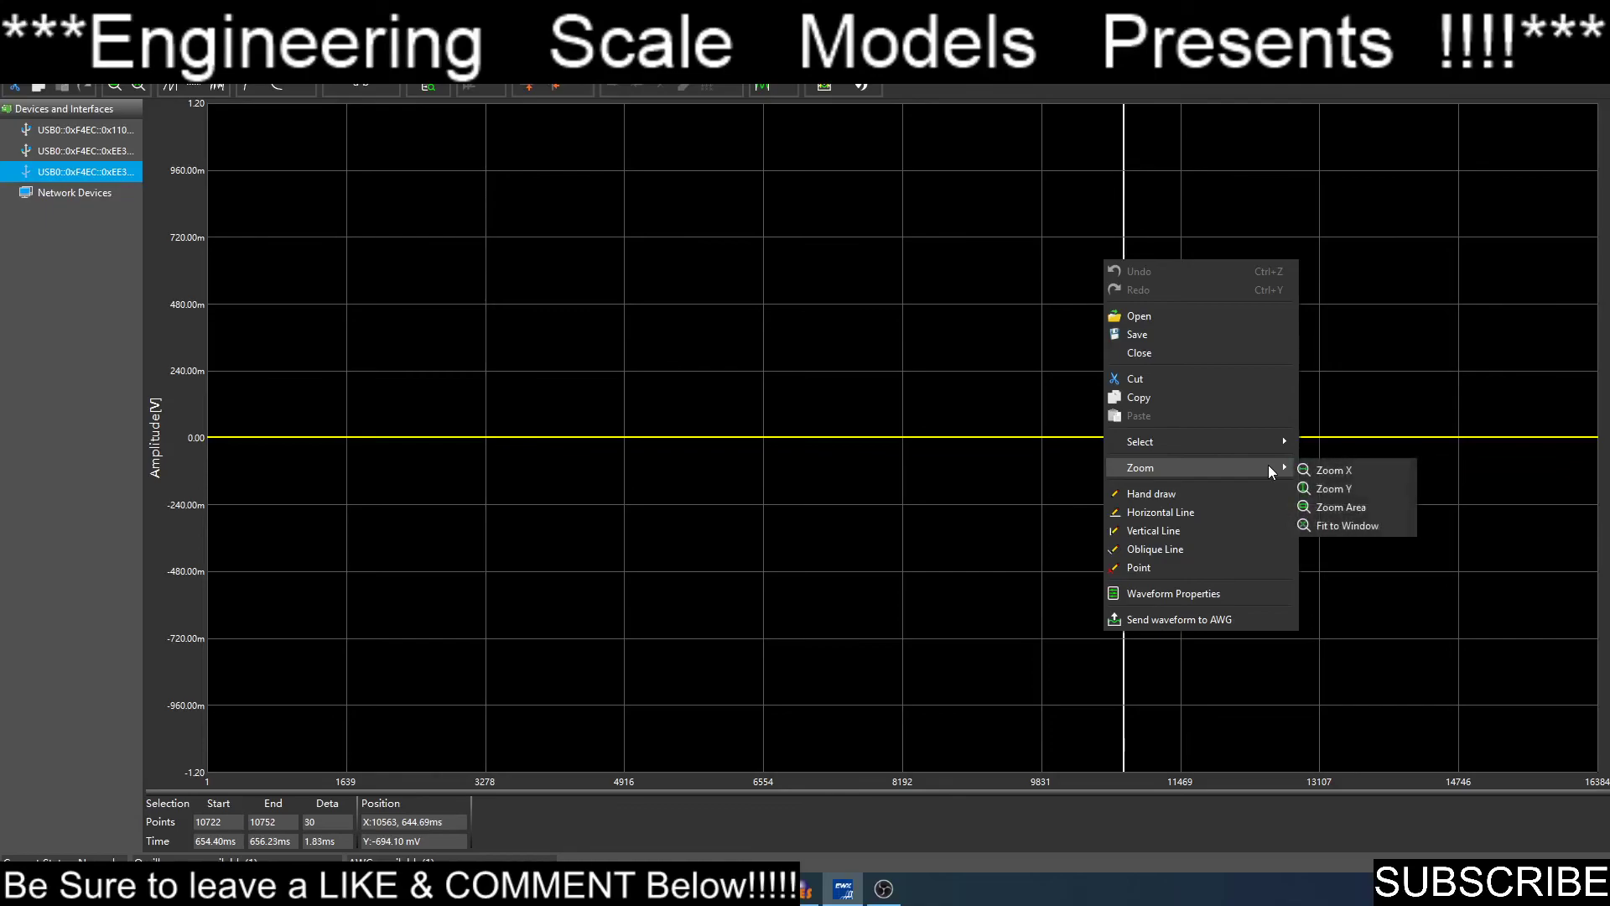
click(1326, 523)
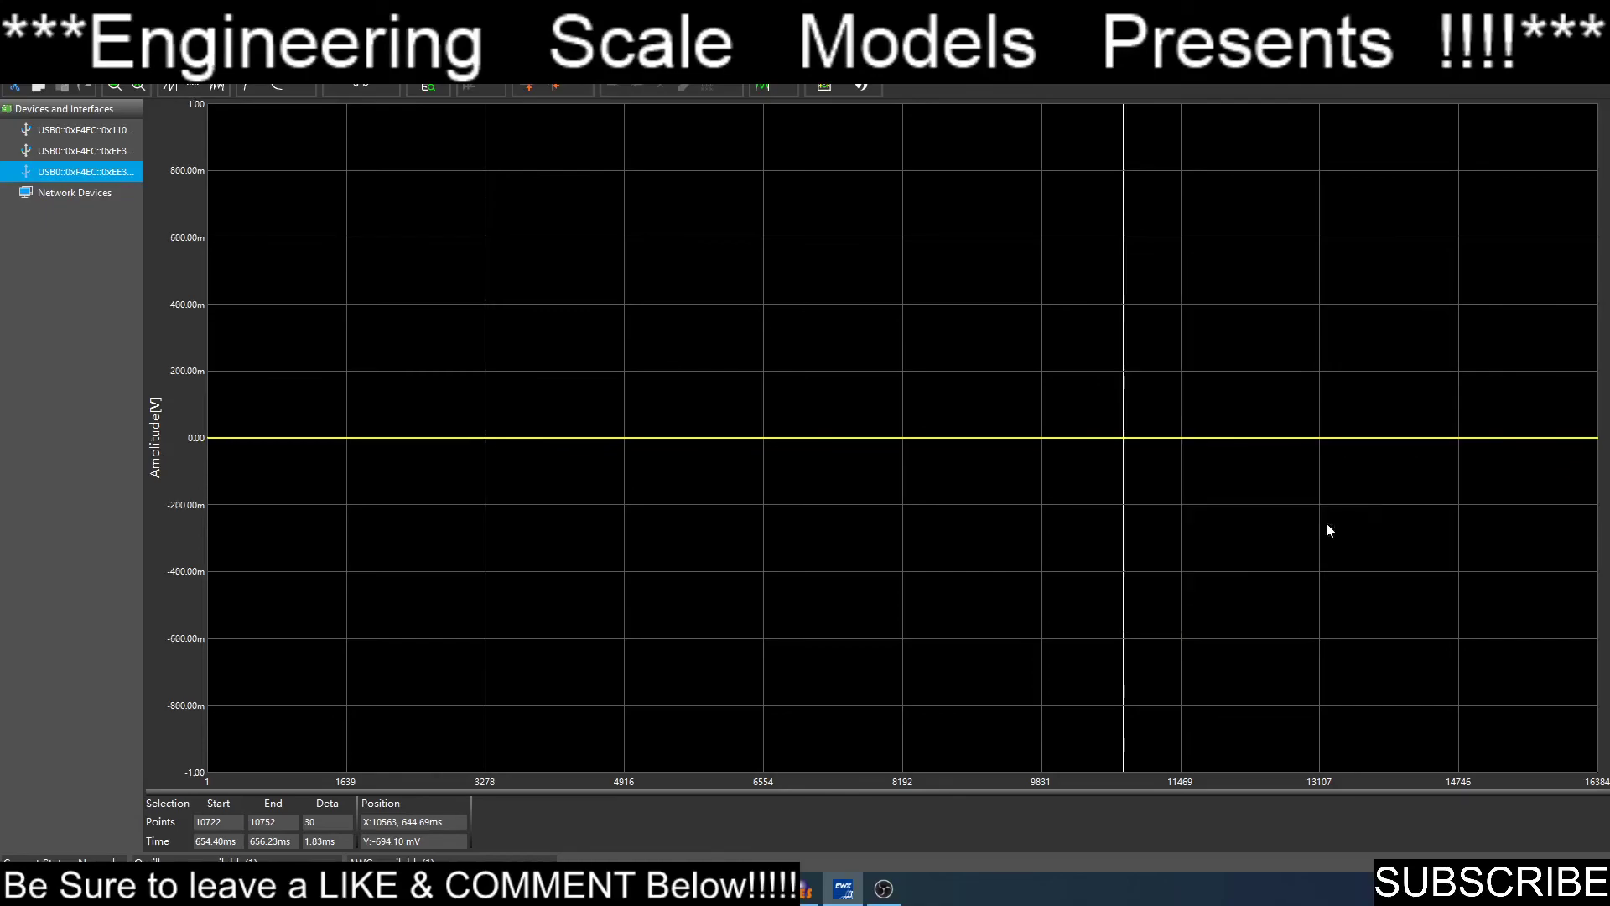
Zoom X into a range of samples, then zoom back out to all 16384 samples
right_click(1066, 515)
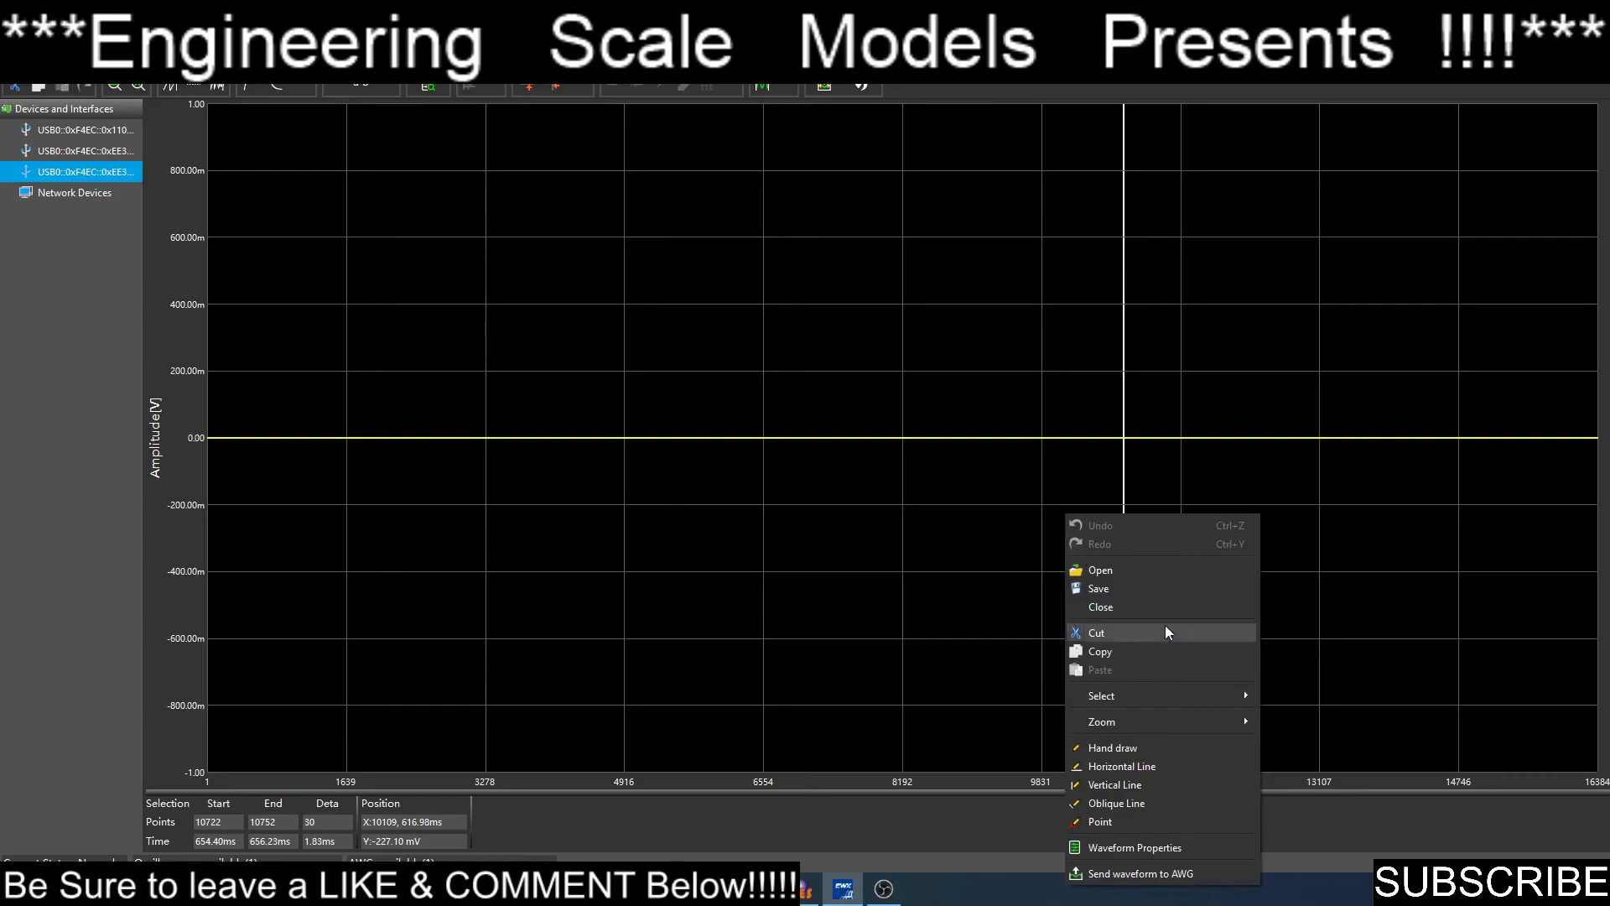
mouse_move(1207, 722)
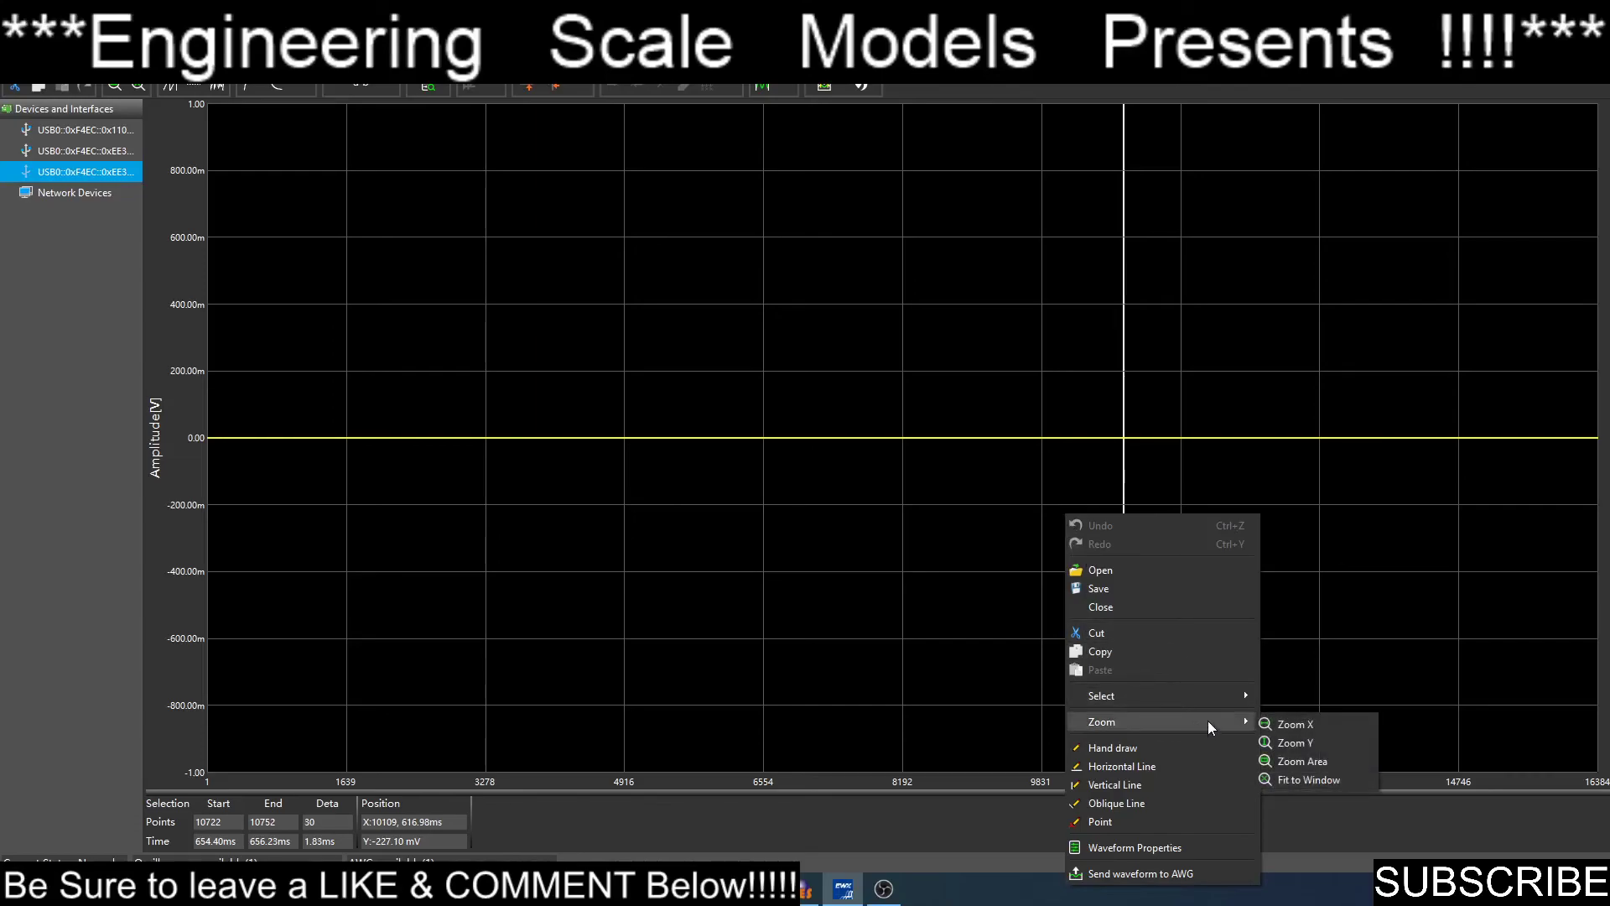
click(1276, 722)
drag(1237, 549, 447, 532)
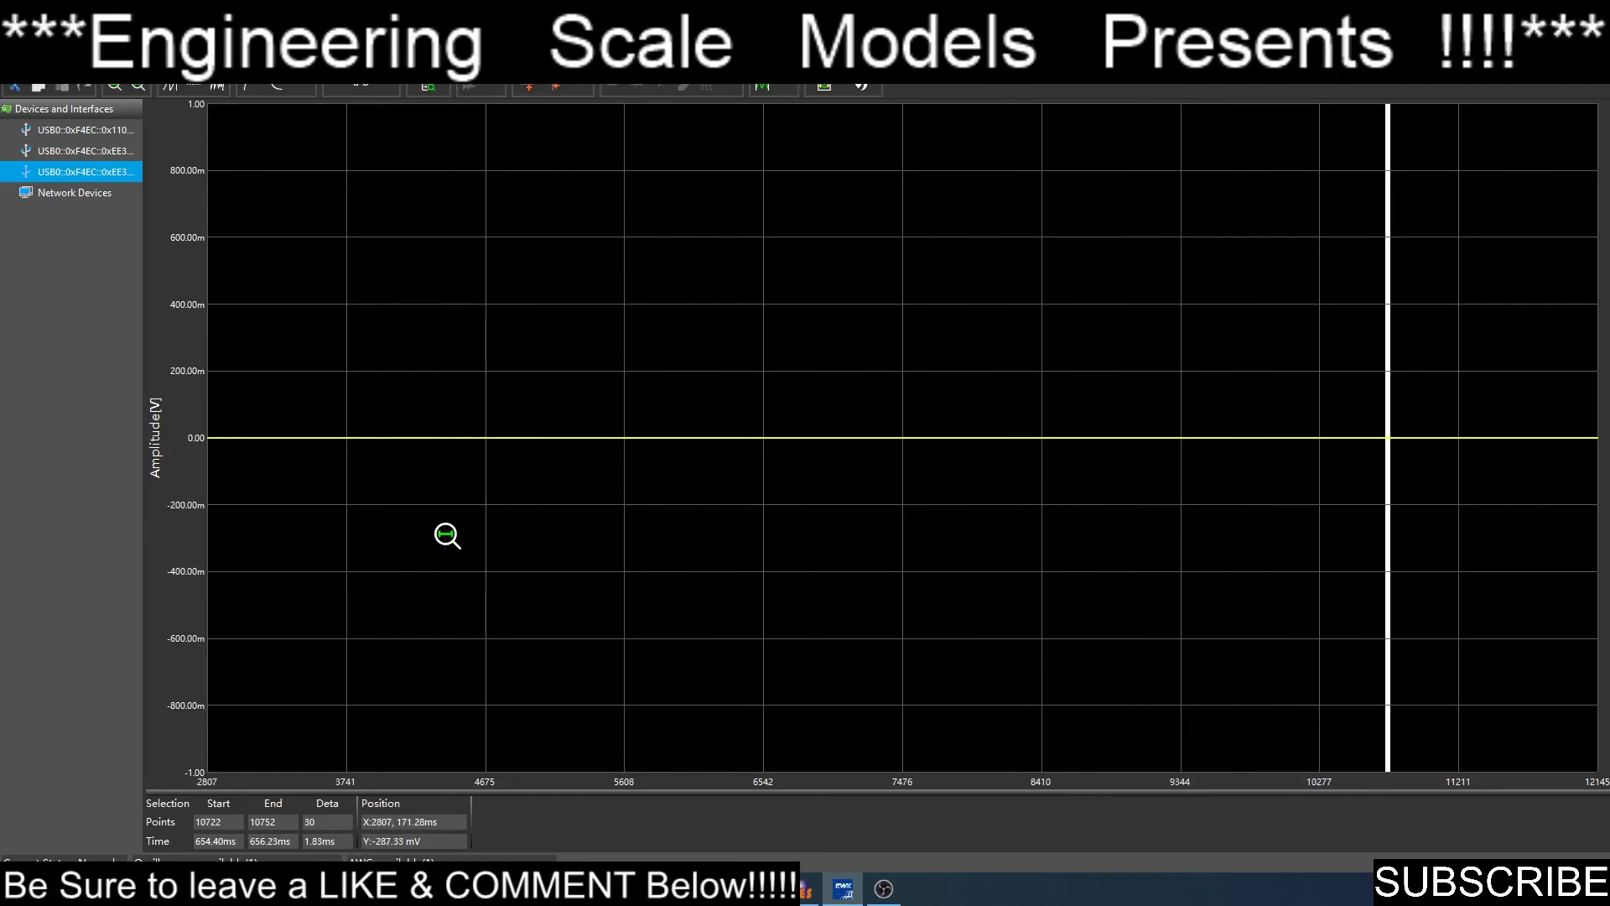
drag(1165, 532, 335, 532)
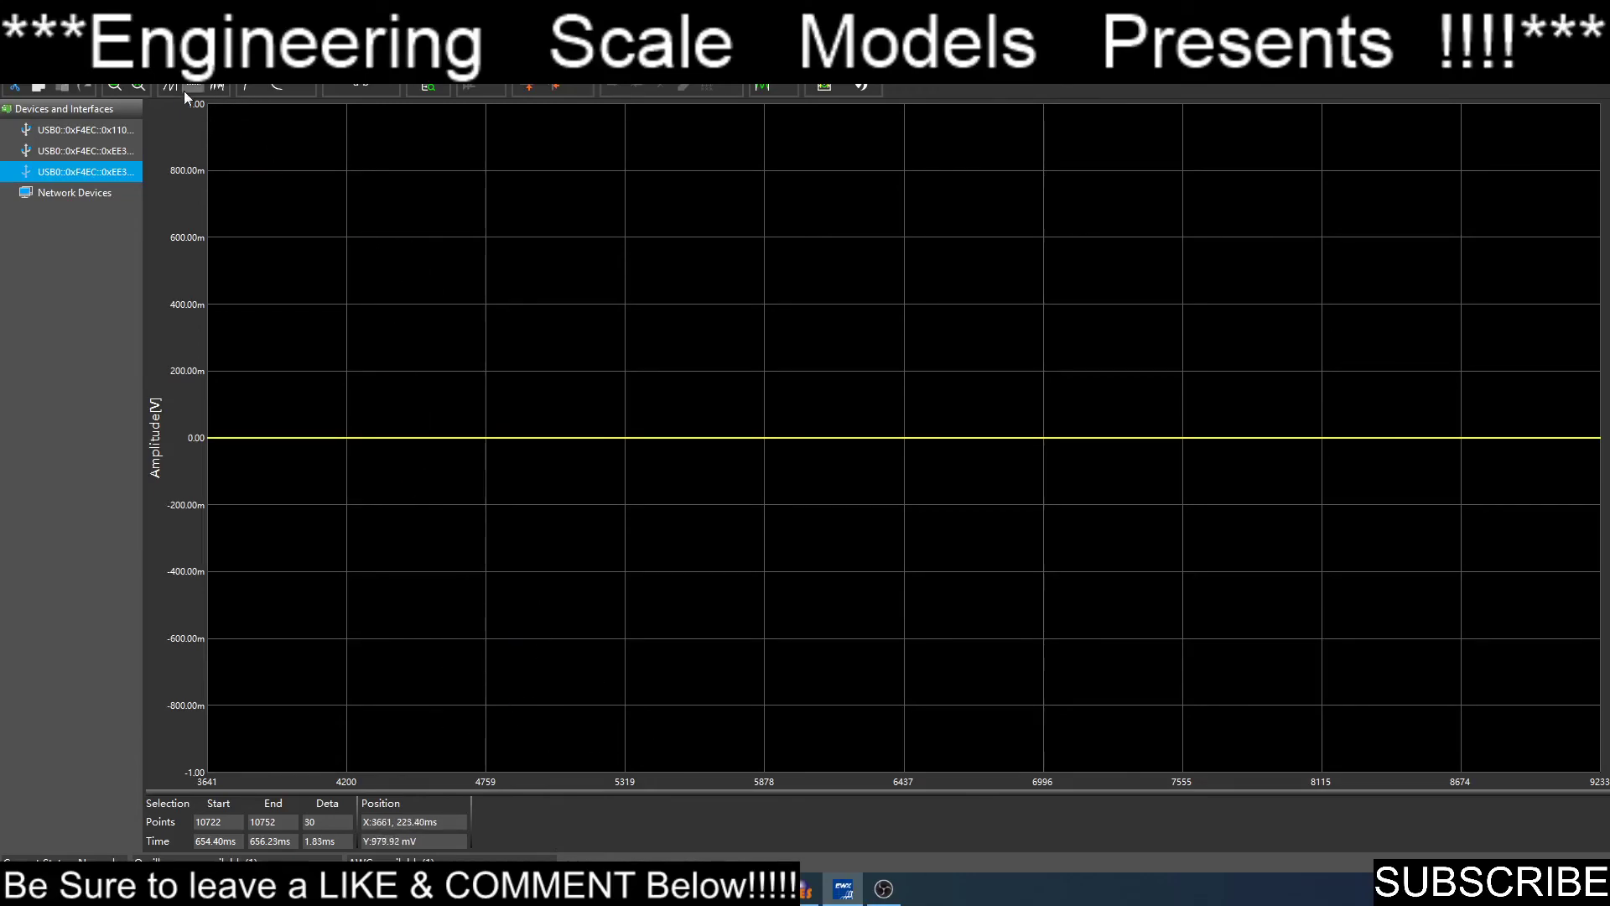
click(138, 86)
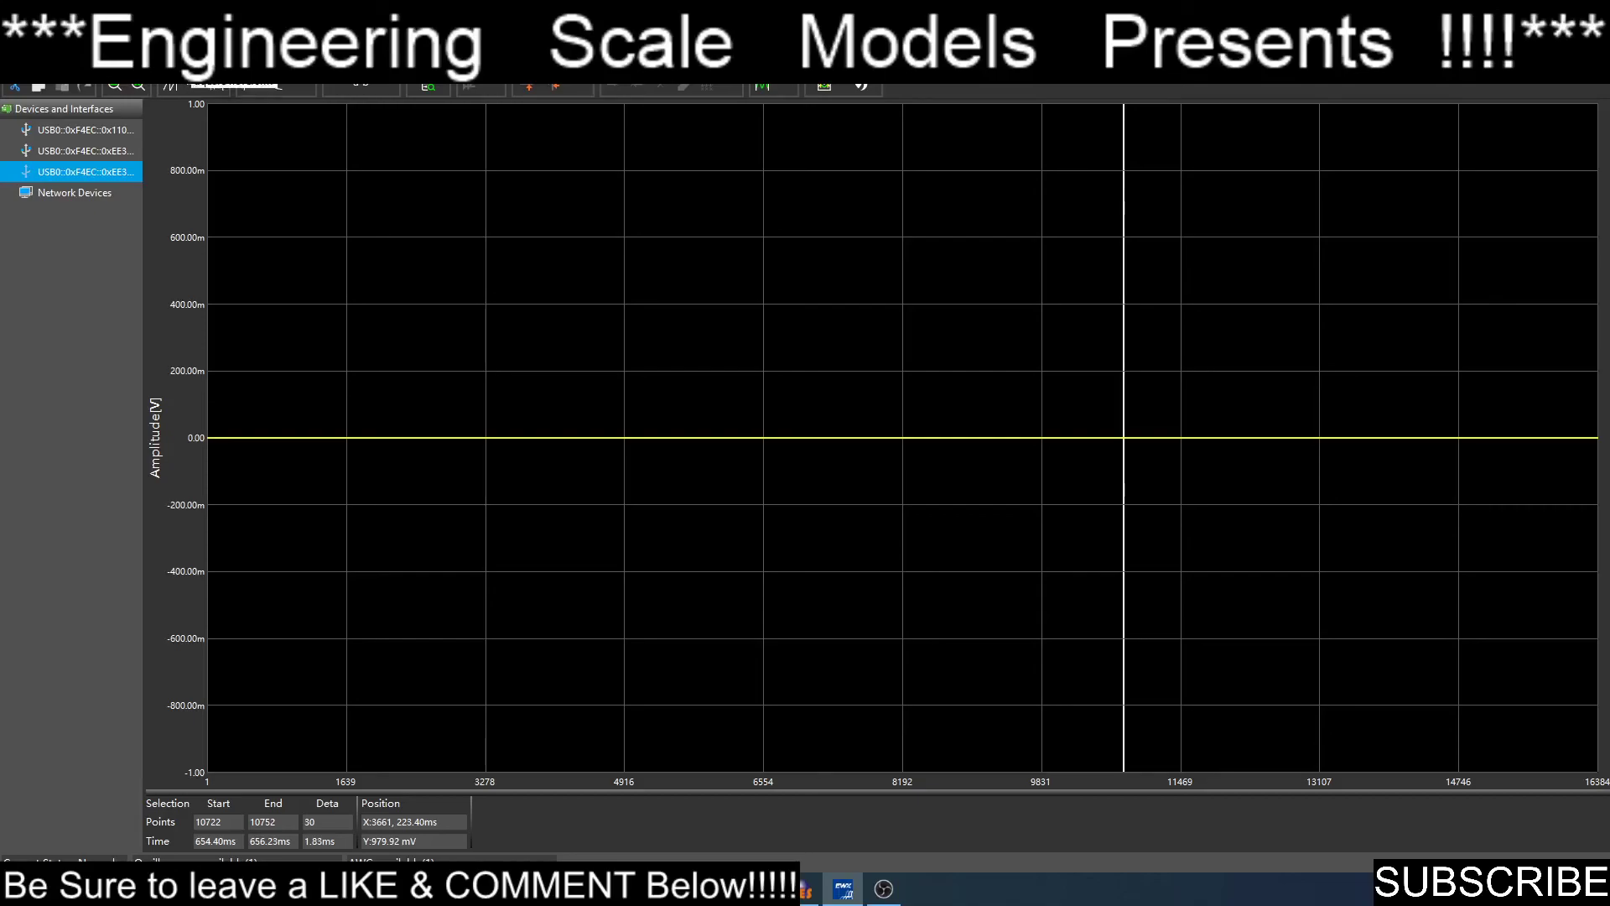
Generate a standard square wave with 5 V amplitude, 0 V offset and 20 cycles
click(193, 84)
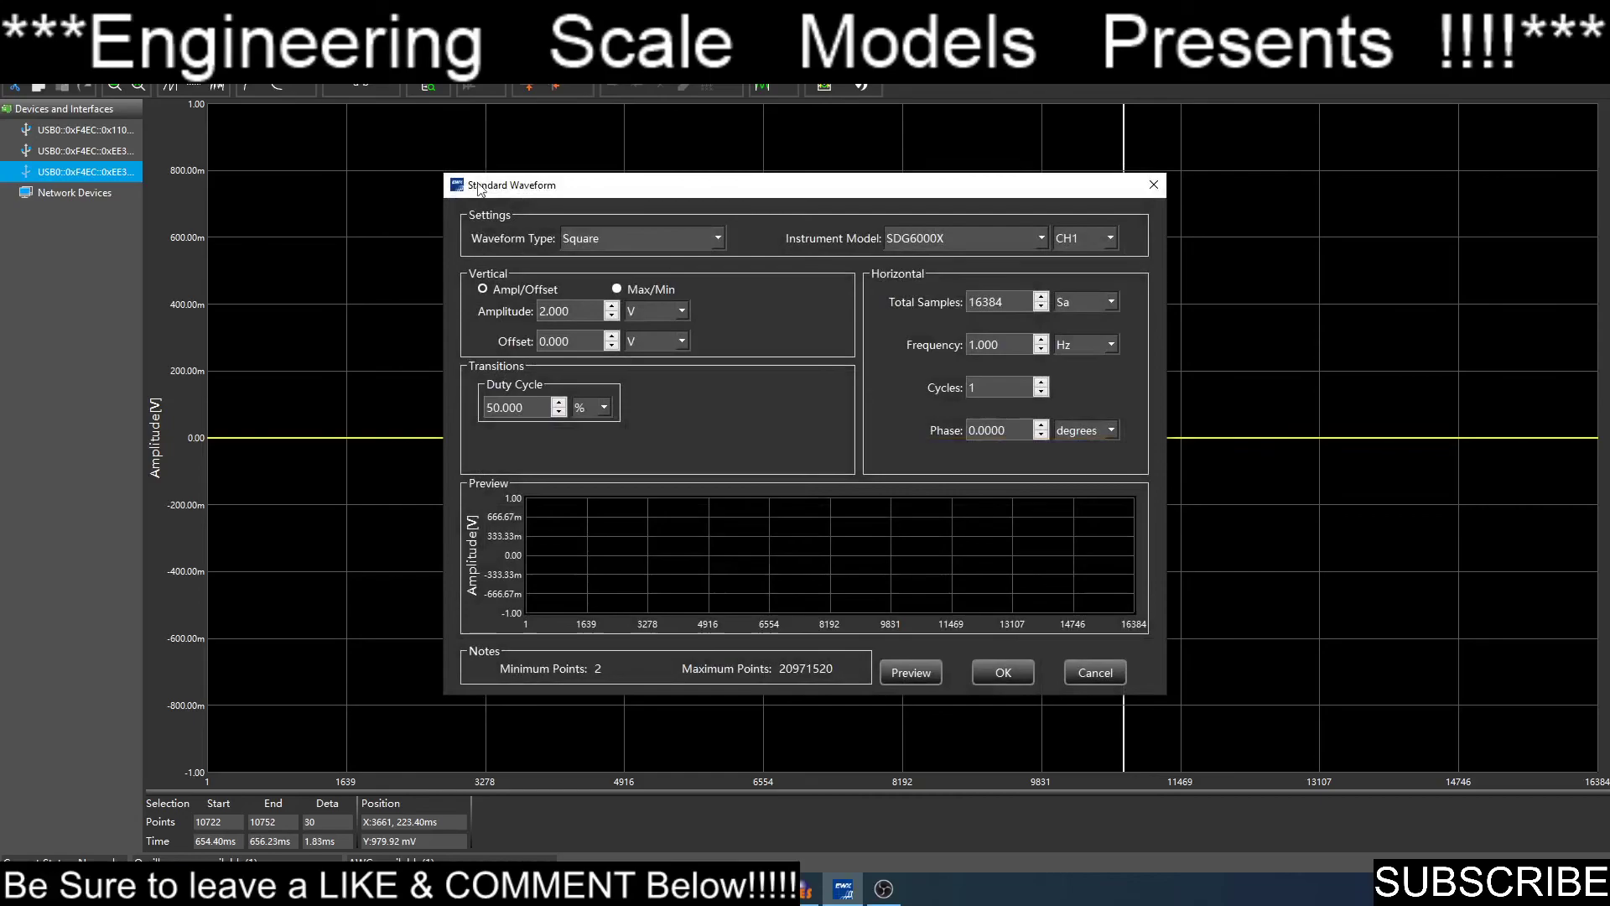
click(614, 305)
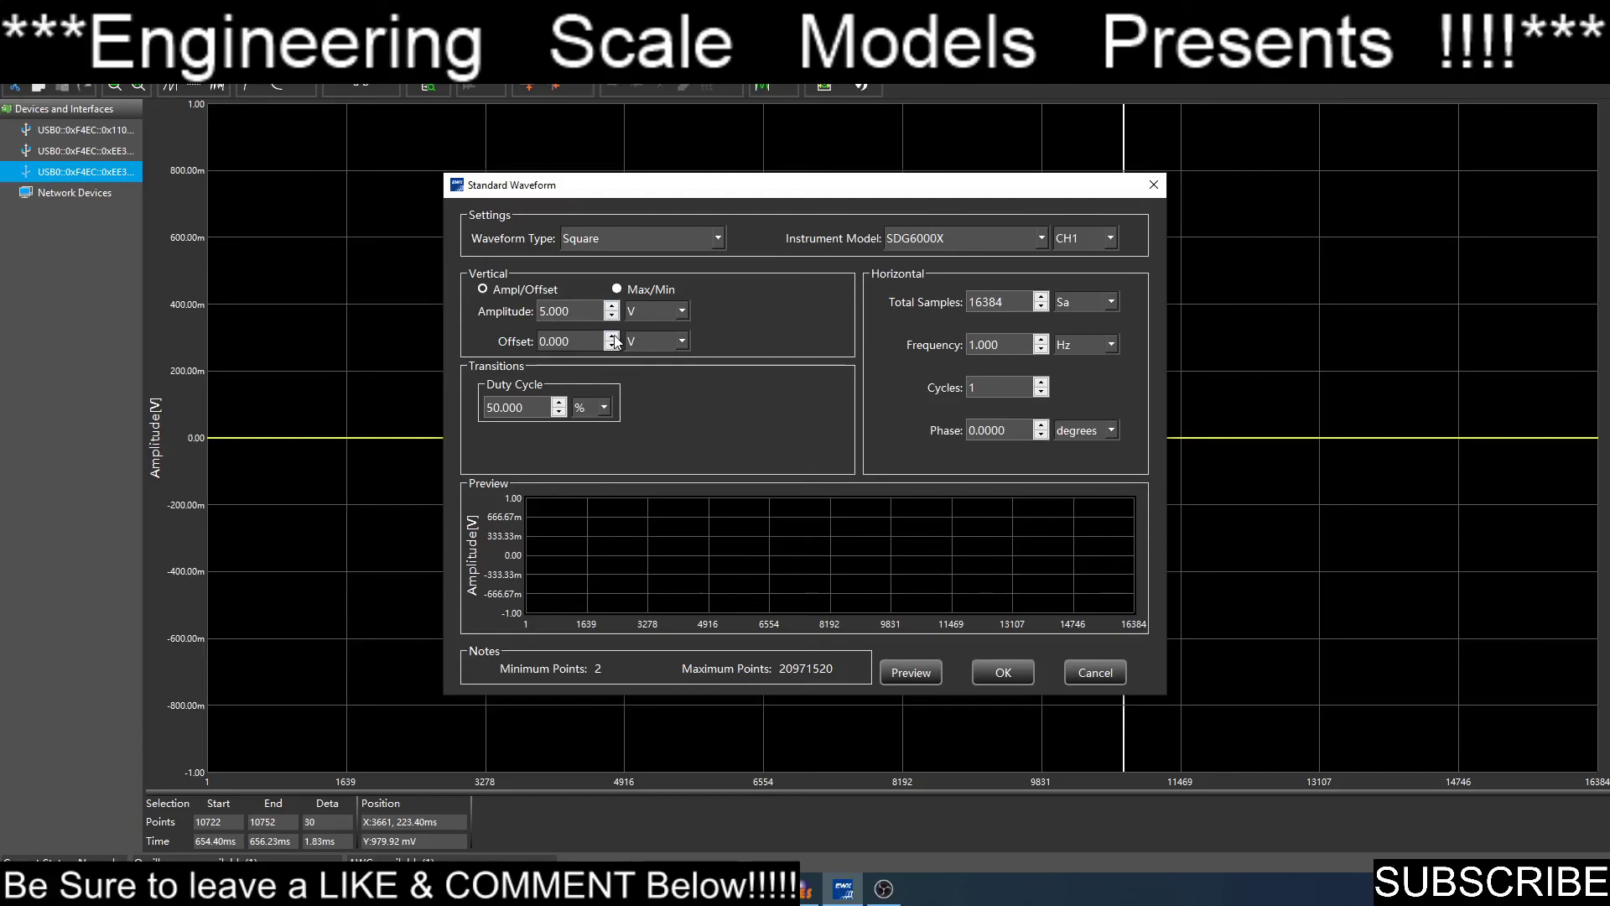
click(613, 346)
click(1046, 383)
click(1046, 383)
click(1045, 382)
click(1042, 382)
click(1042, 383)
click(1042, 382)
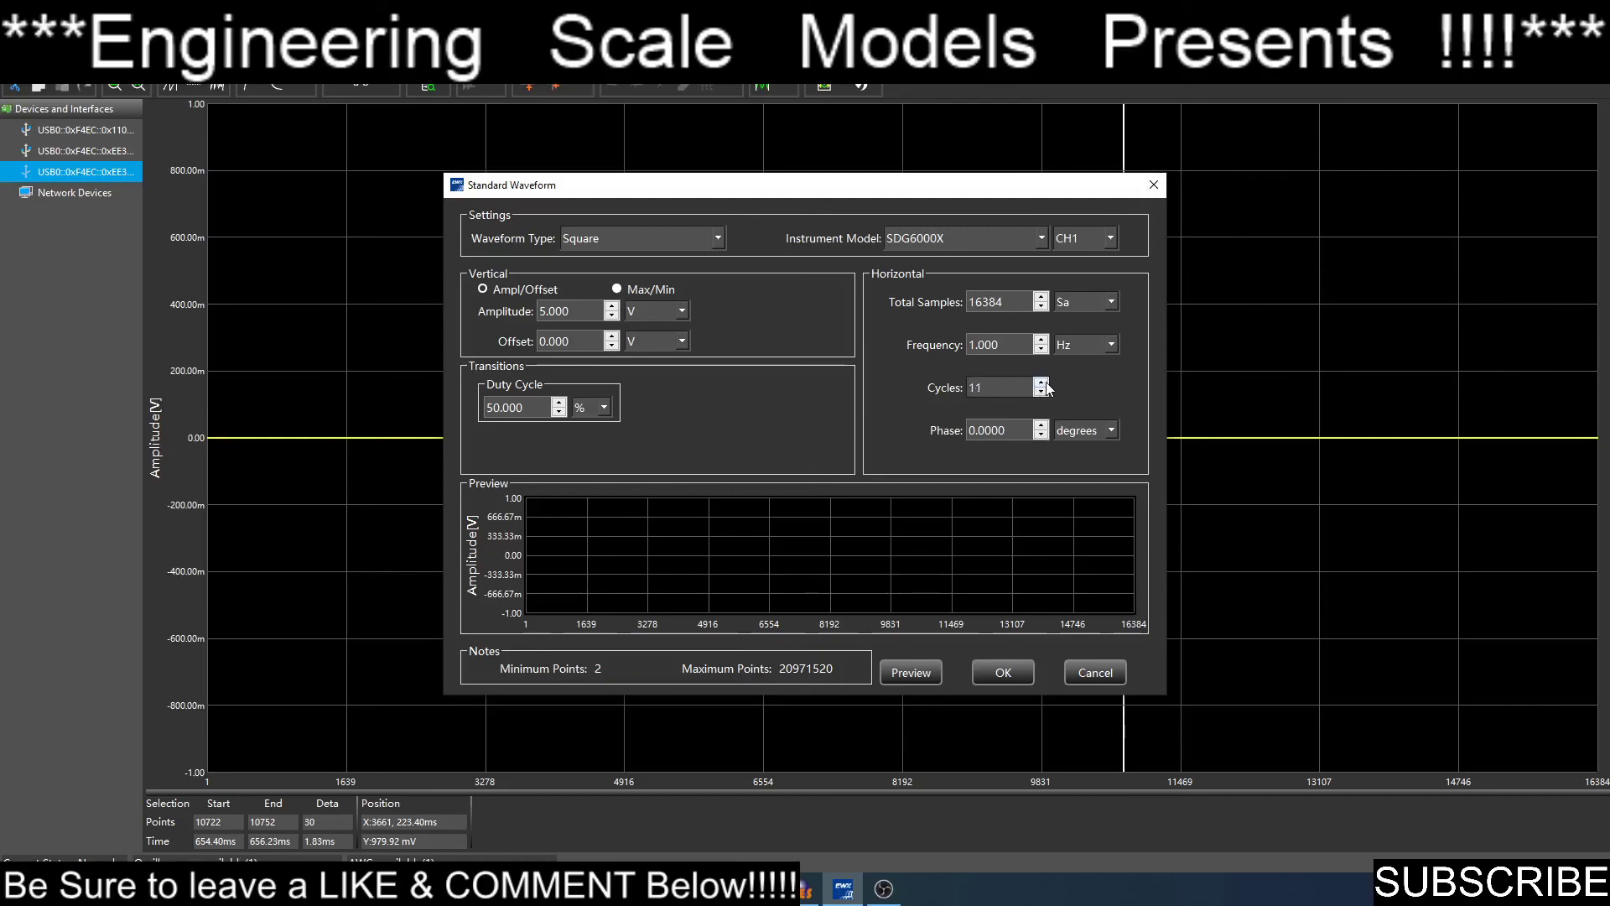
click(1042, 382)
click(1043, 382)
click(1042, 383)
click(1042, 383)
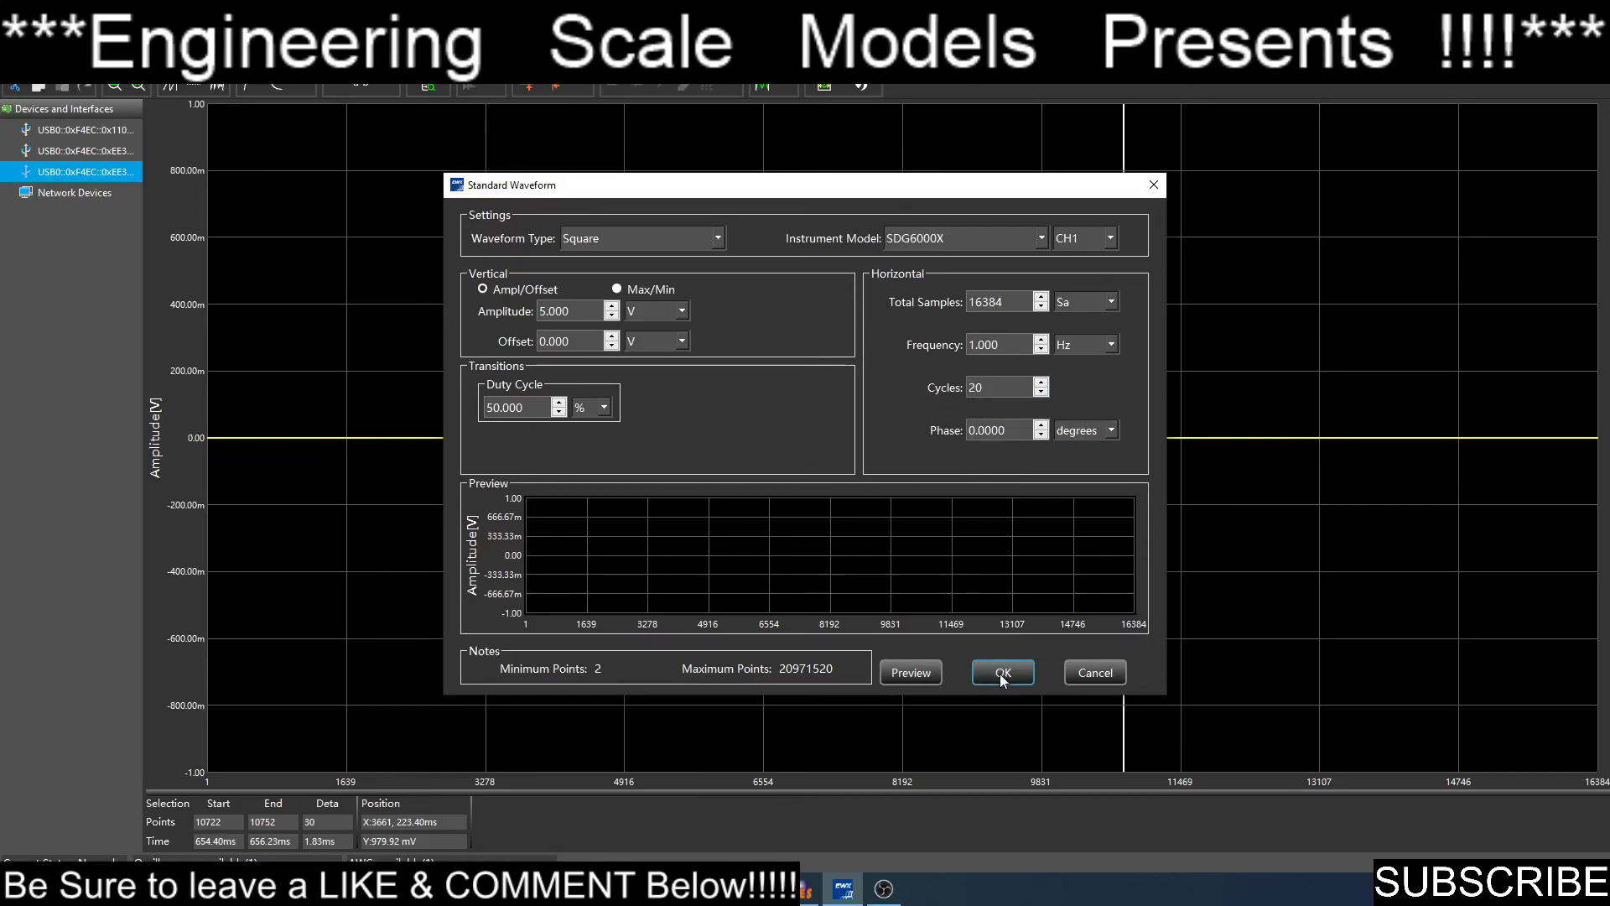
click(926, 676)
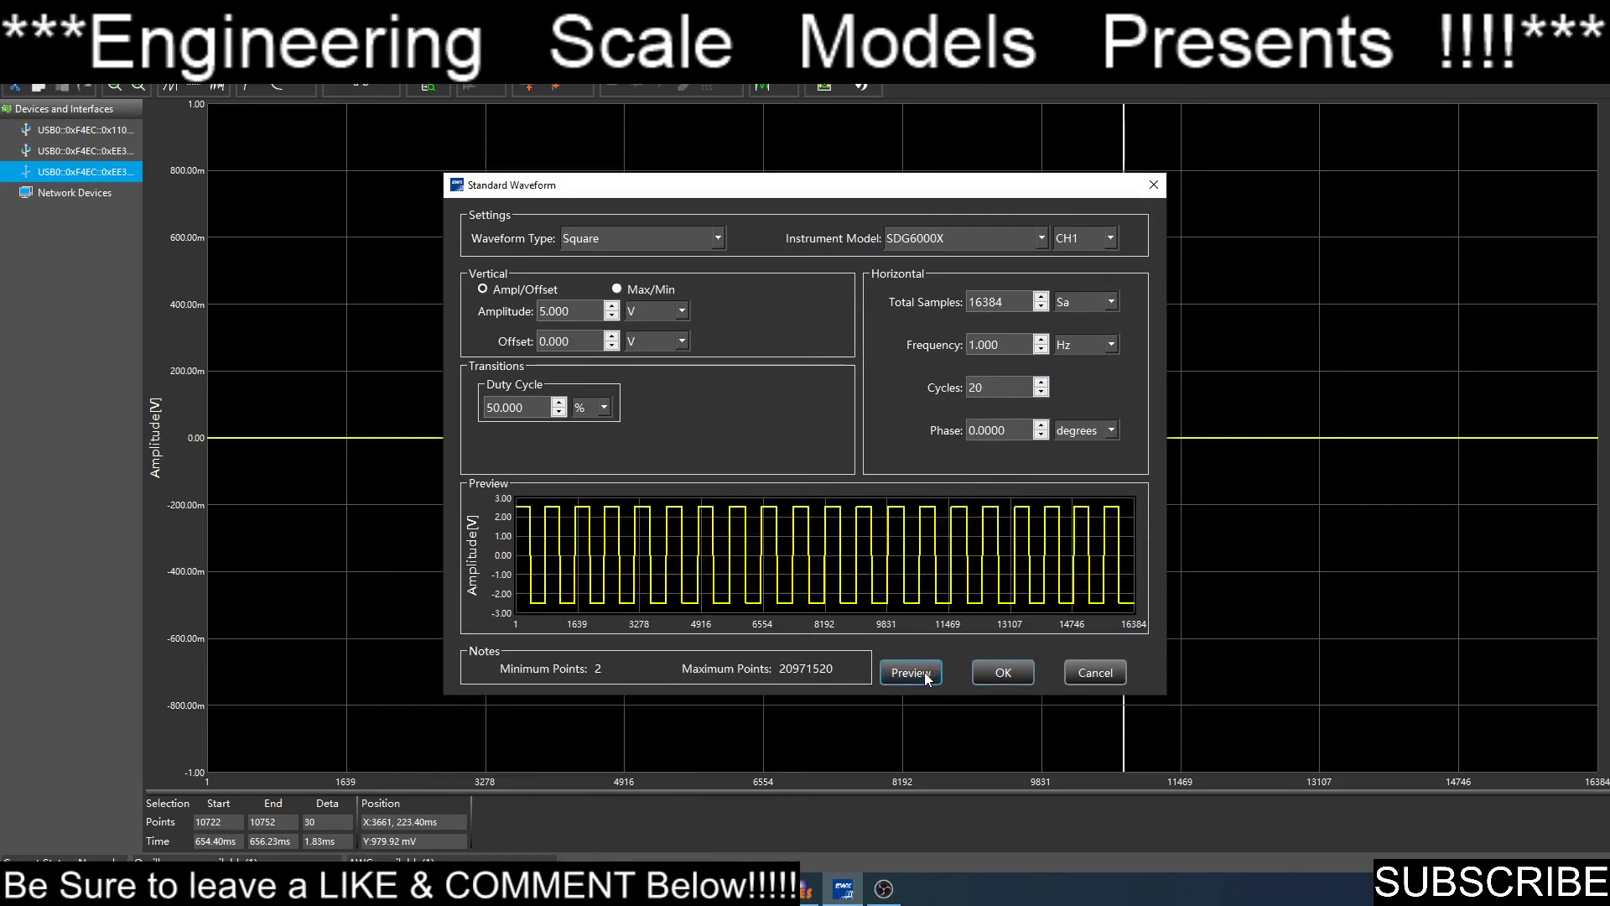
click(1001, 673)
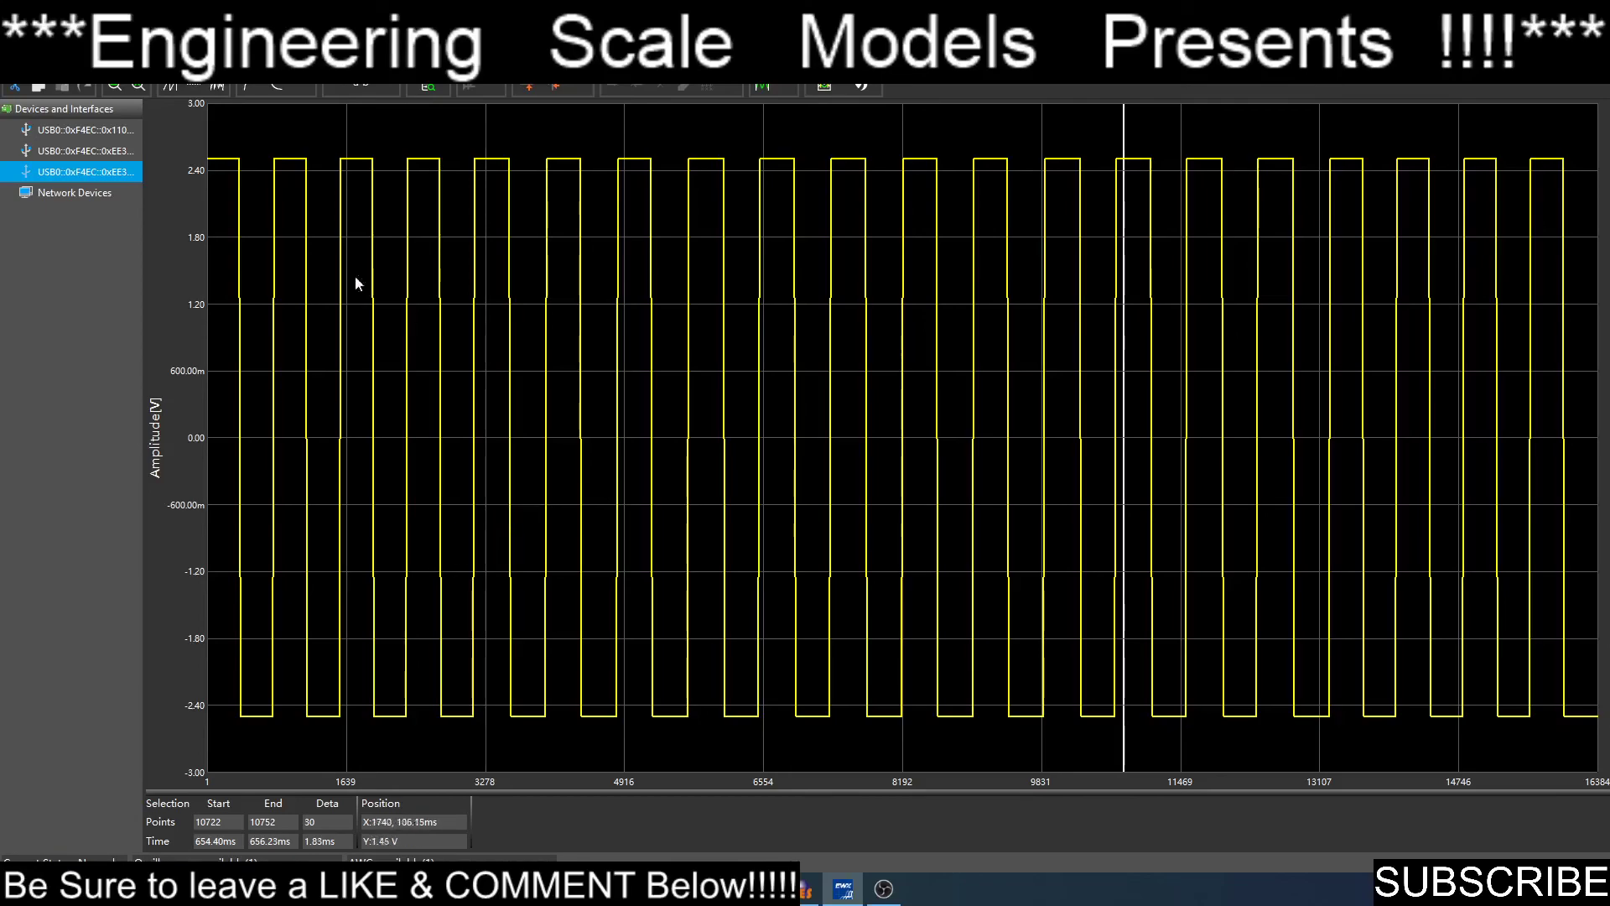
right_click(545, 366)
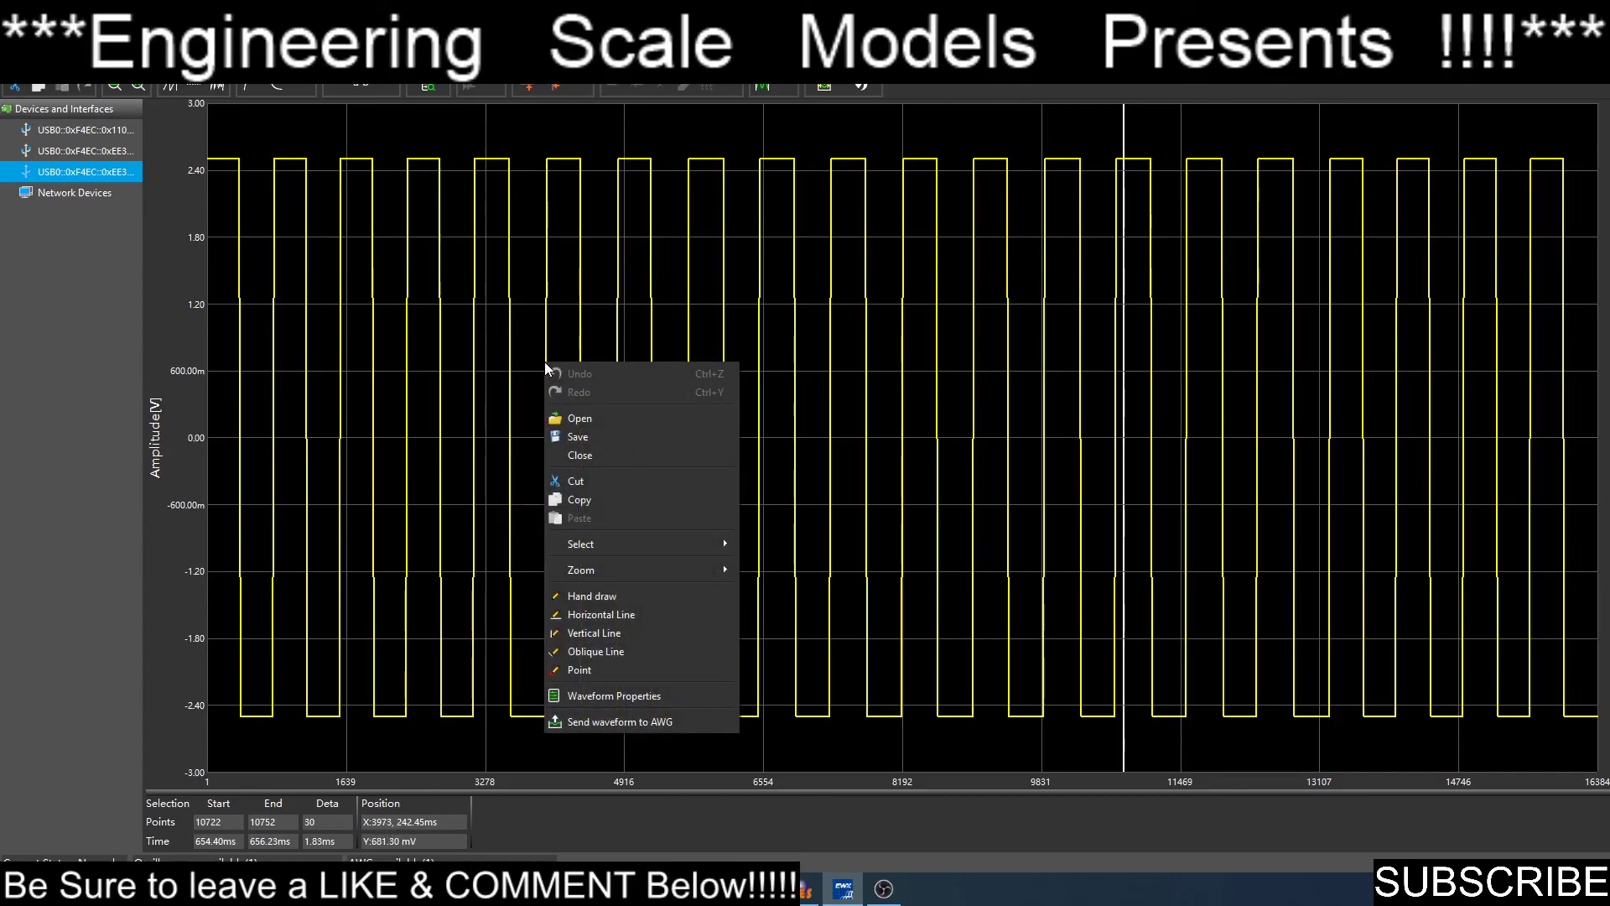
click(280, 123)
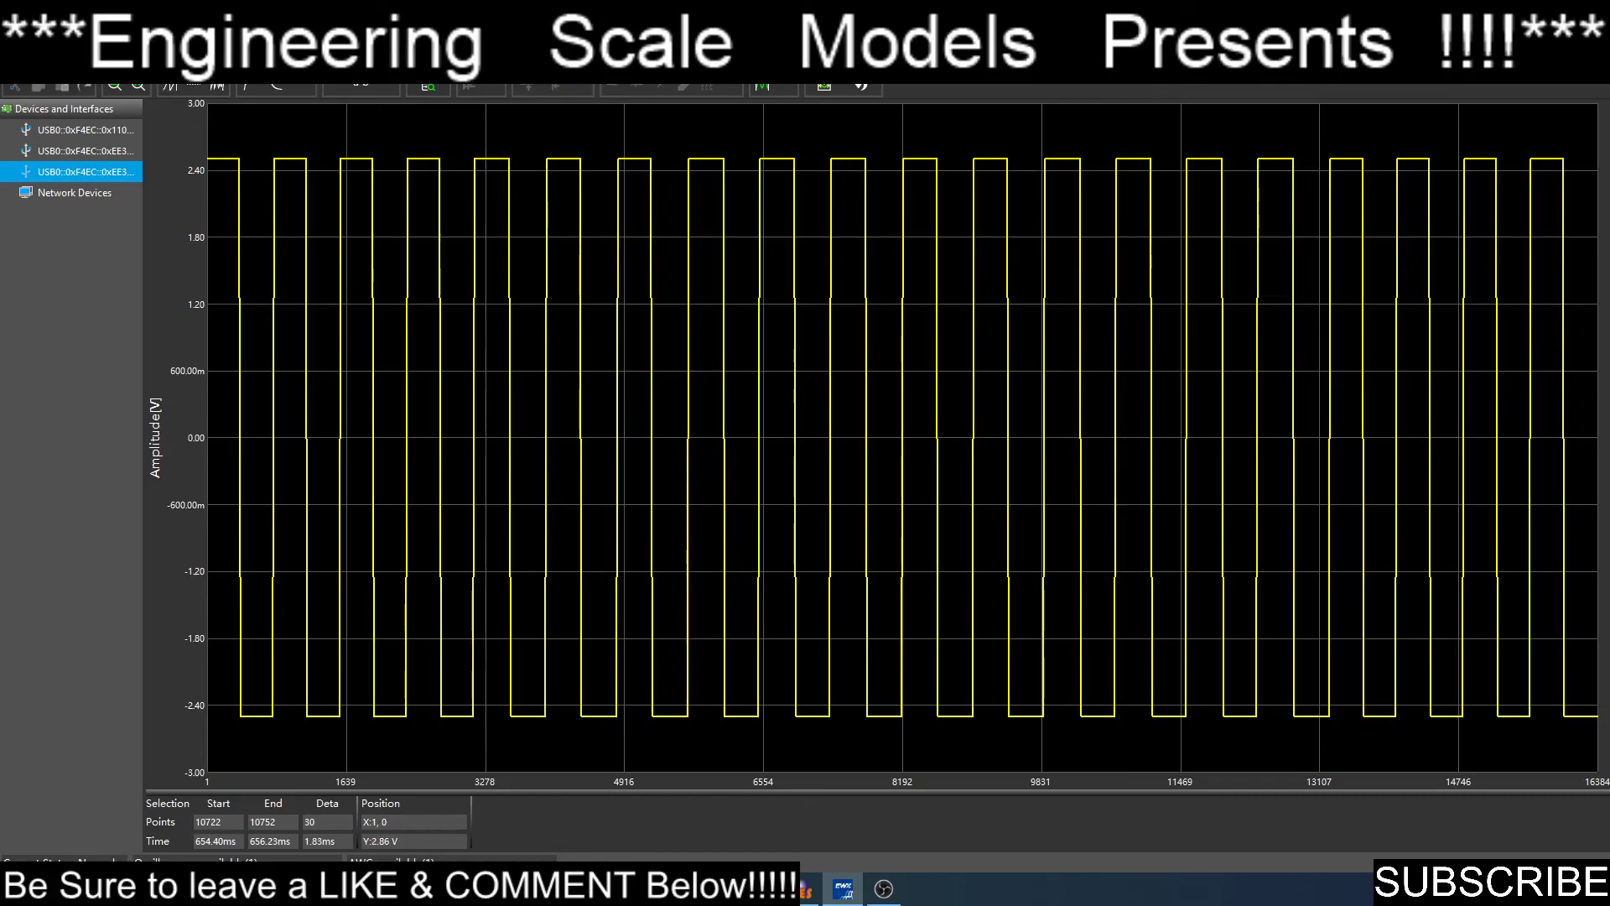
key(alt+e)
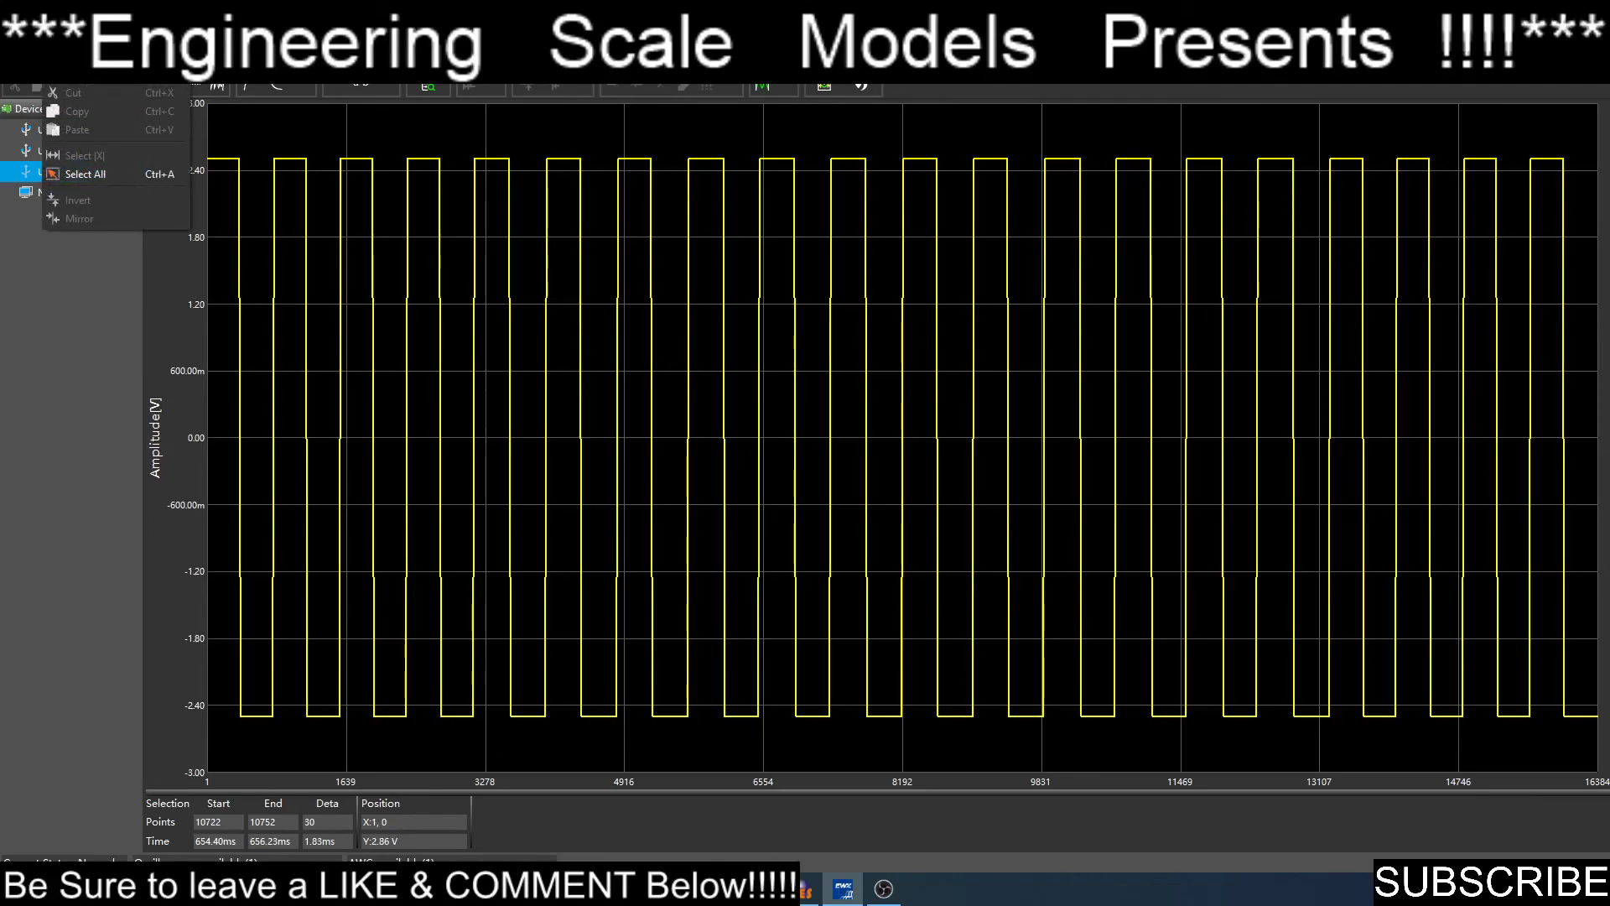
click(80, 342)
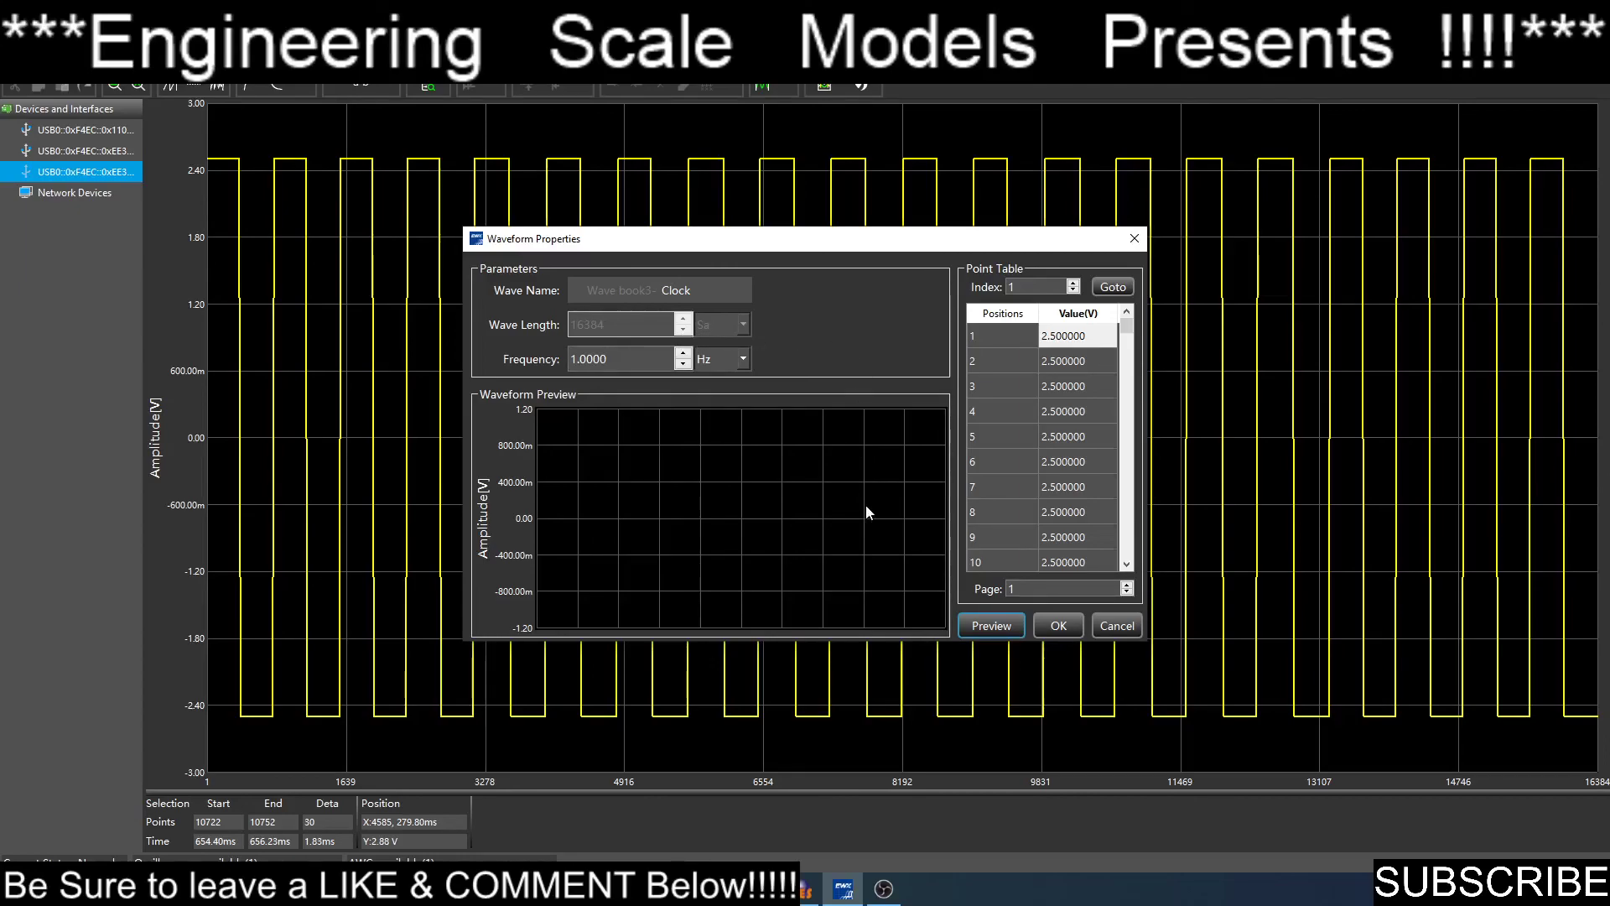
click(1046, 626)
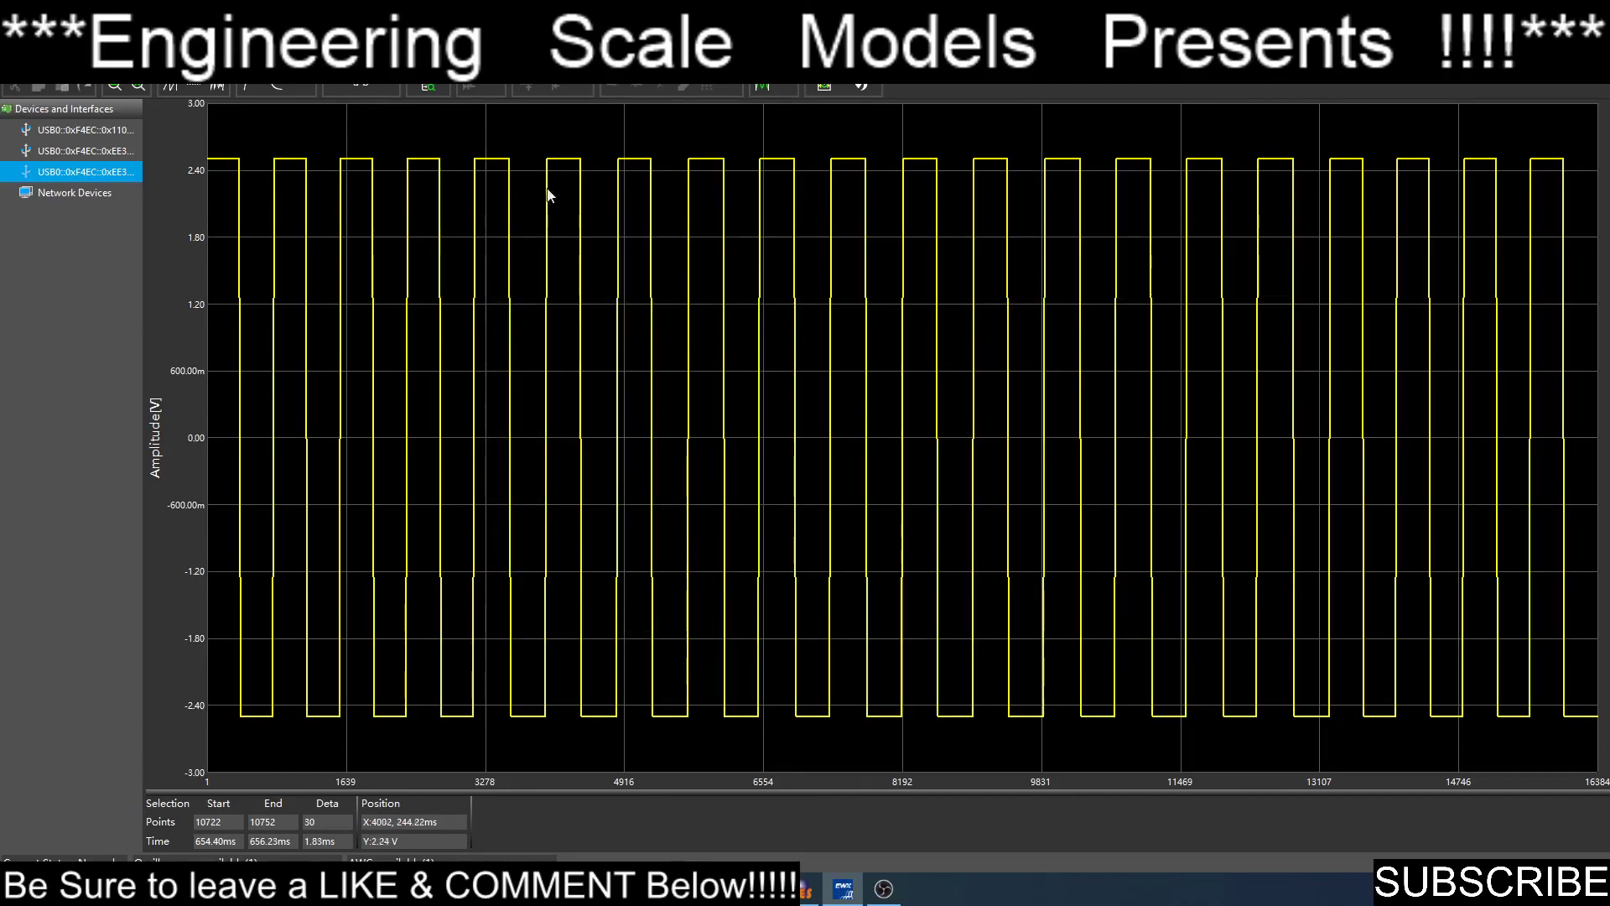
click(430, 89)
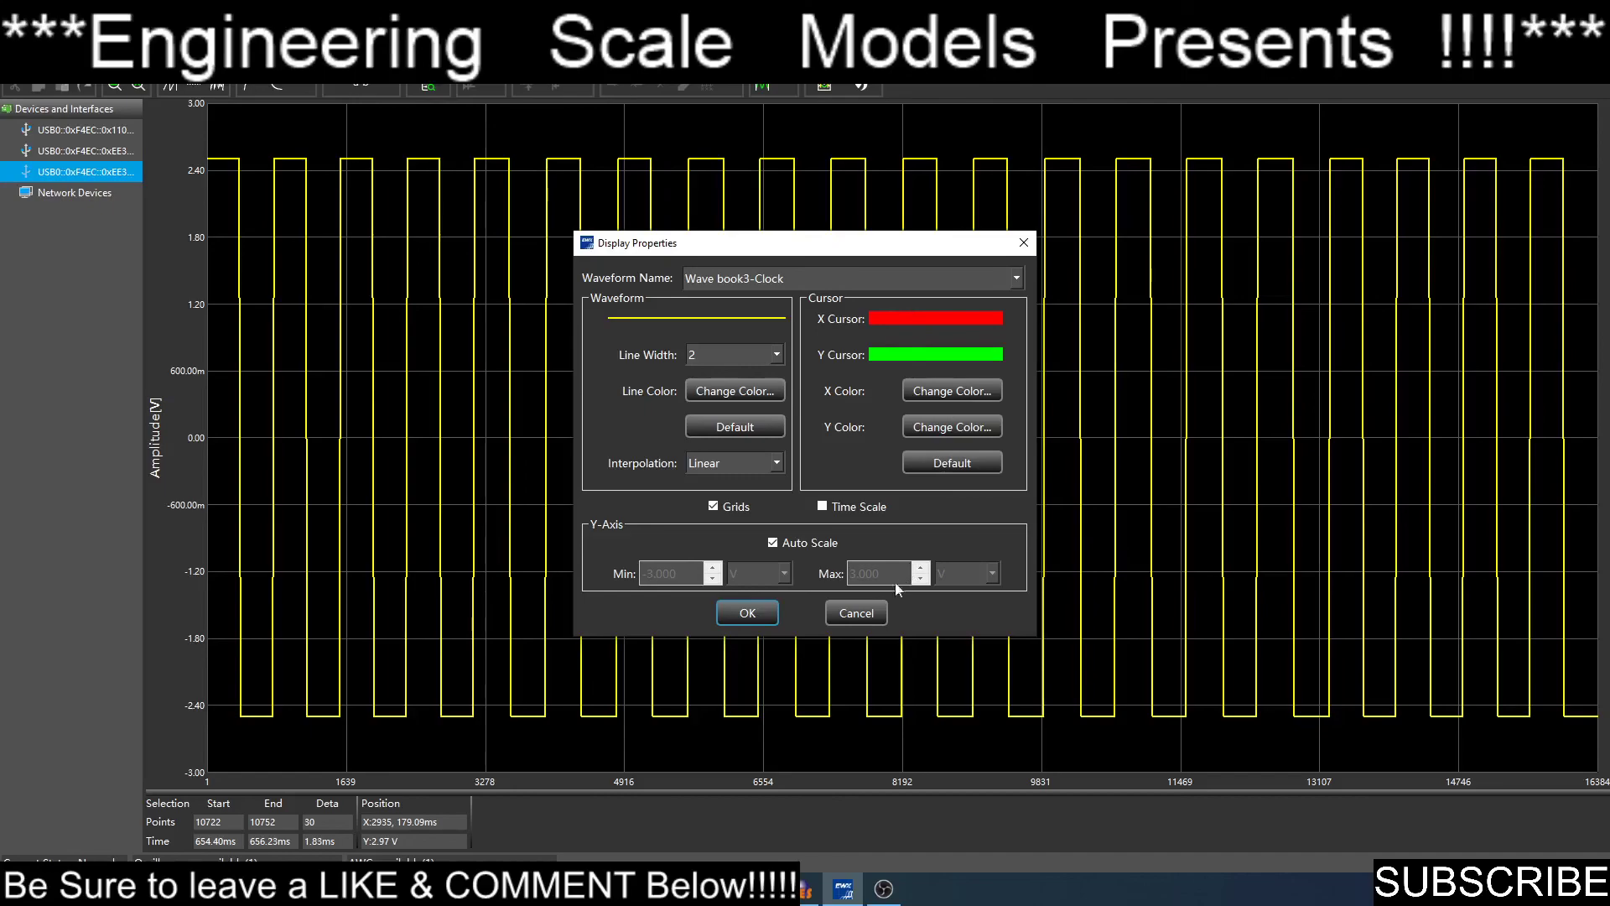
click(866, 615)
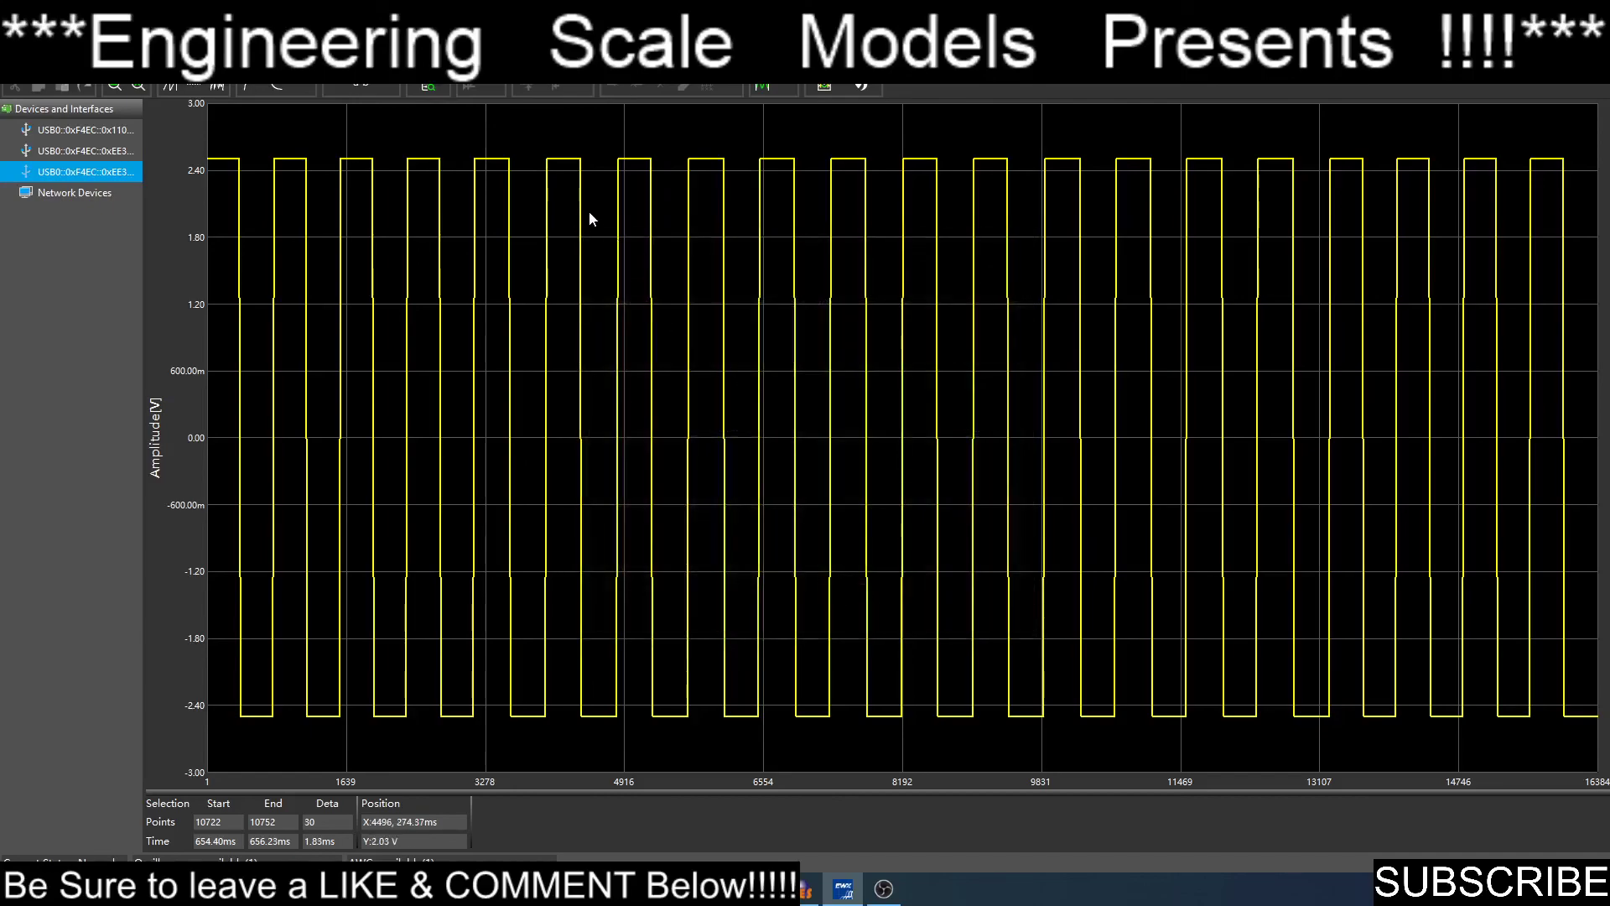
Generate a square wave with 5 V amplitude, 2.5 V offset and 10 cycles
click(216, 87)
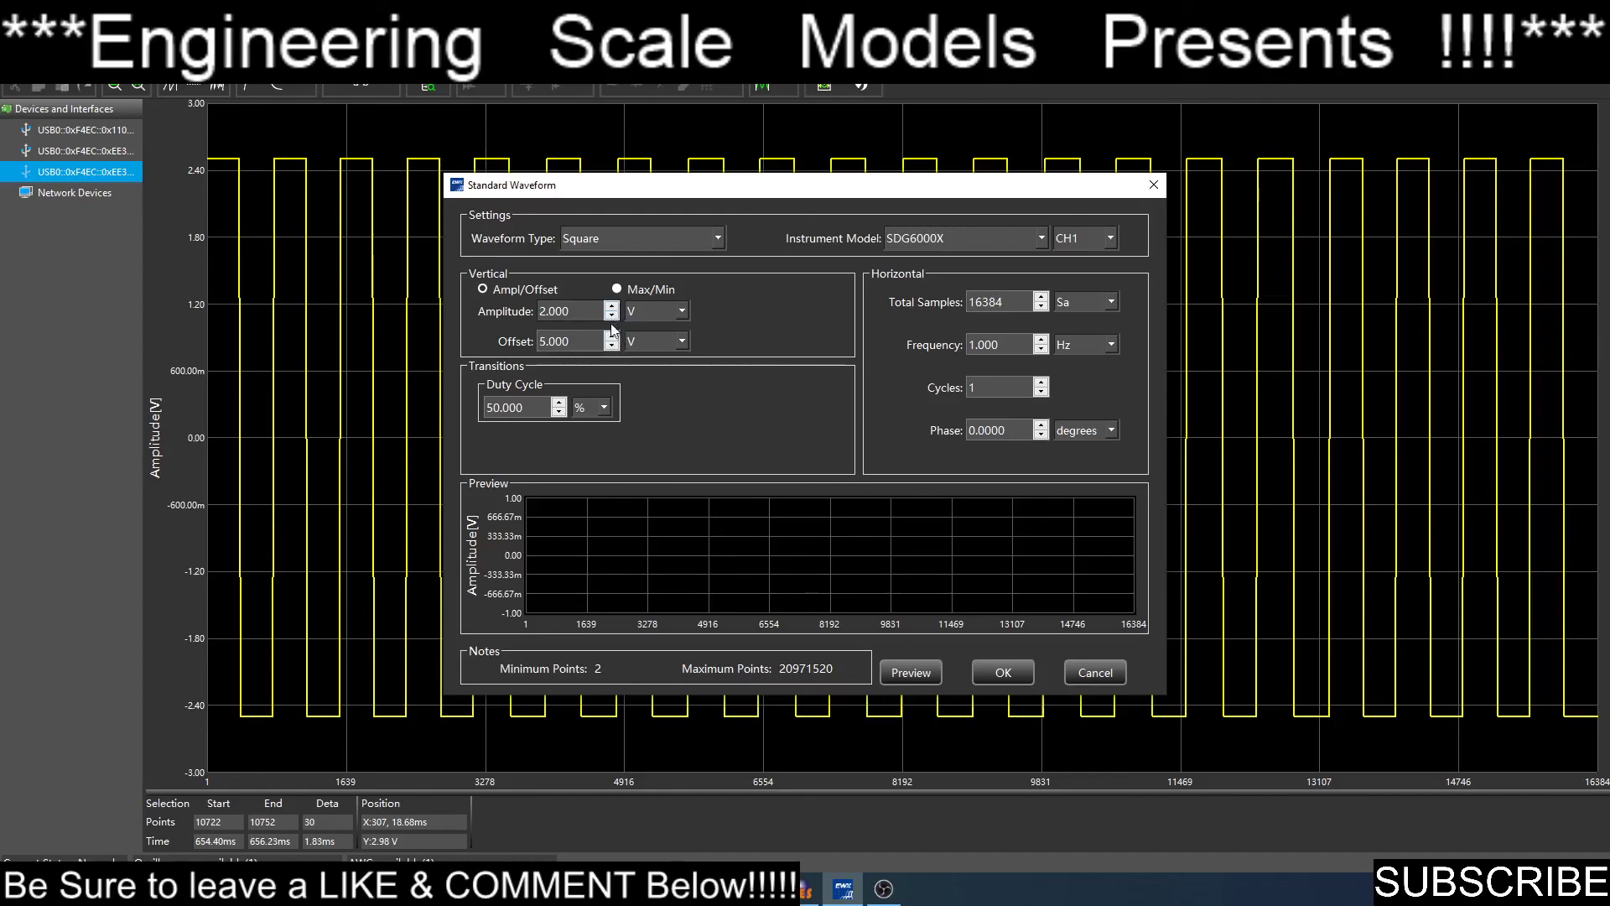
click(612, 346)
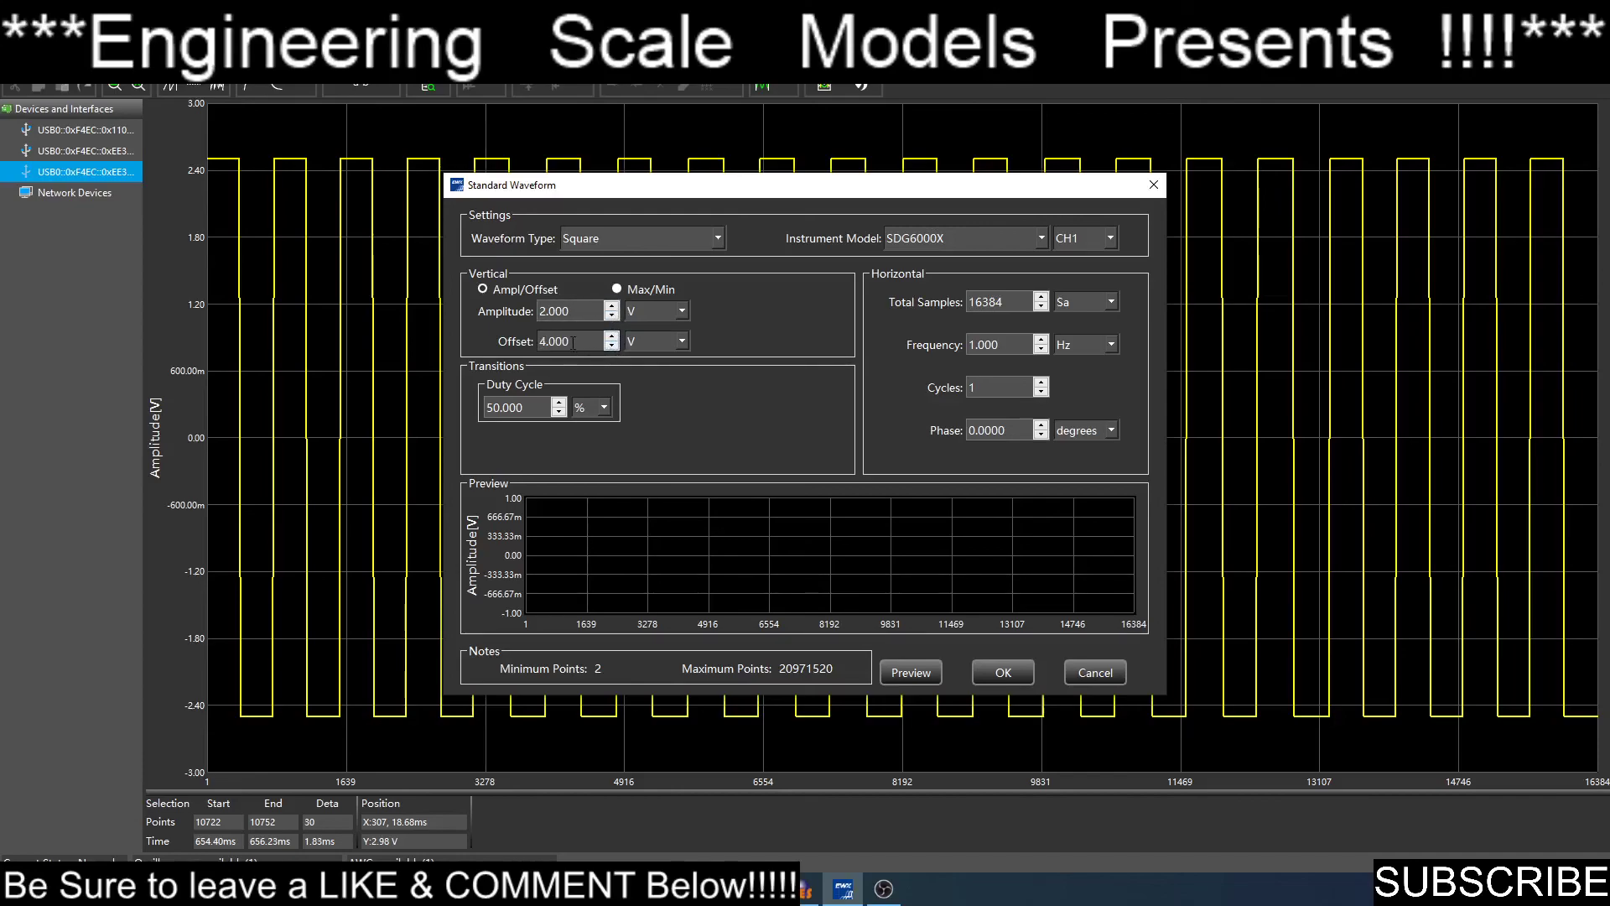
drag(574, 342, 541, 340)
text(2.5)
click(611, 306)
click(1041, 383)
click(1041, 383)
click(1042, 382)
click(1041, 383)
click(1041, 382)
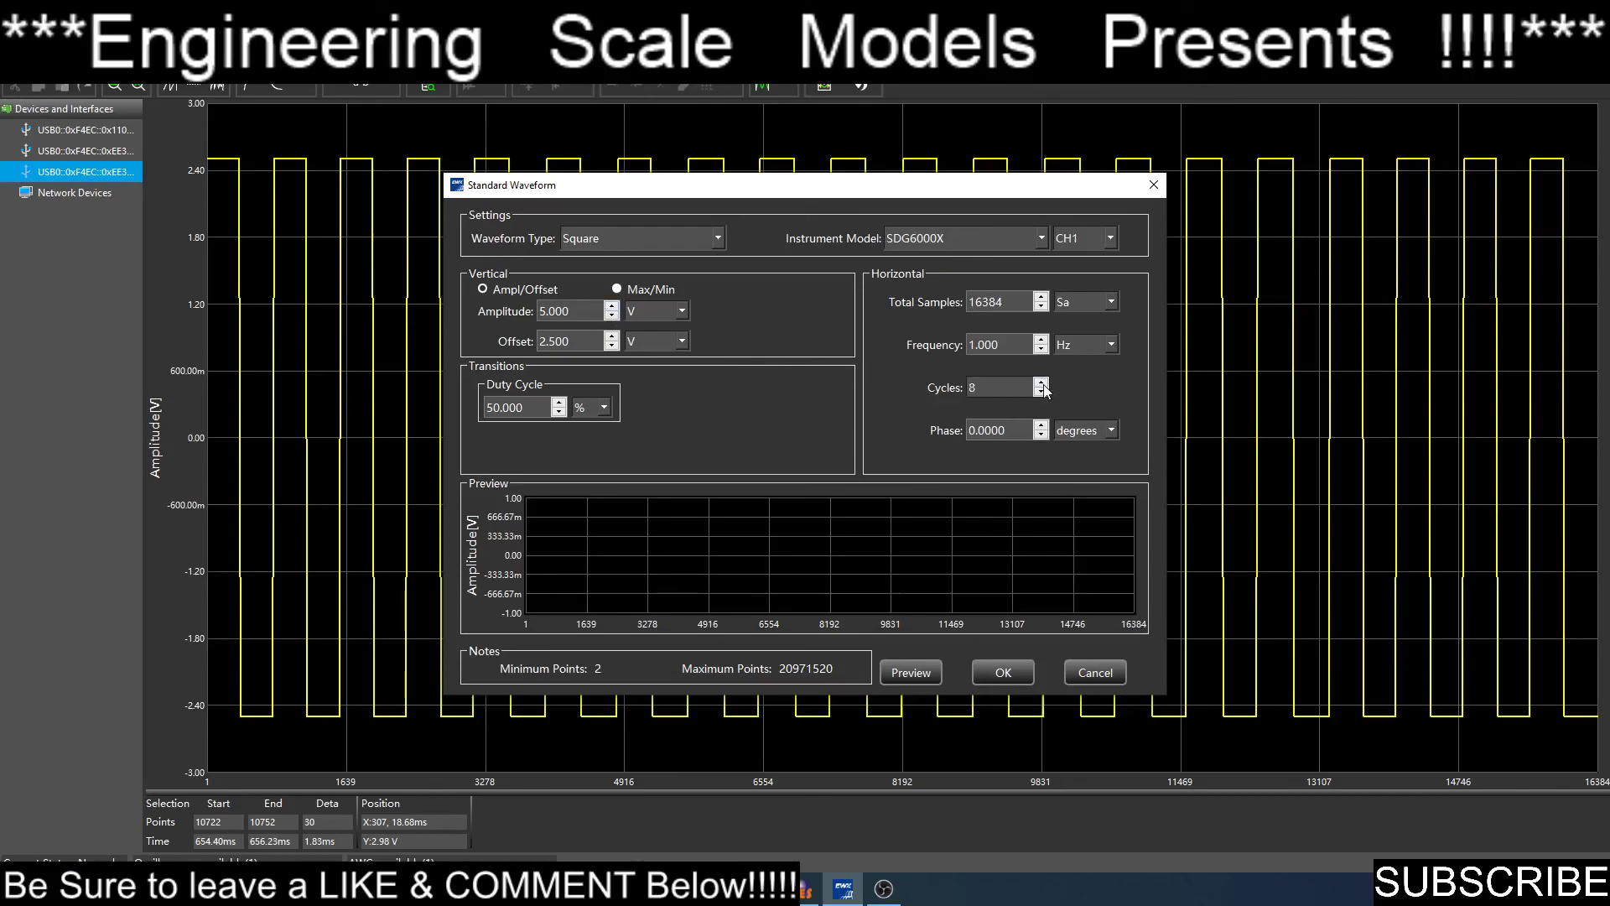
click(1042, 383)
click(901, 673)
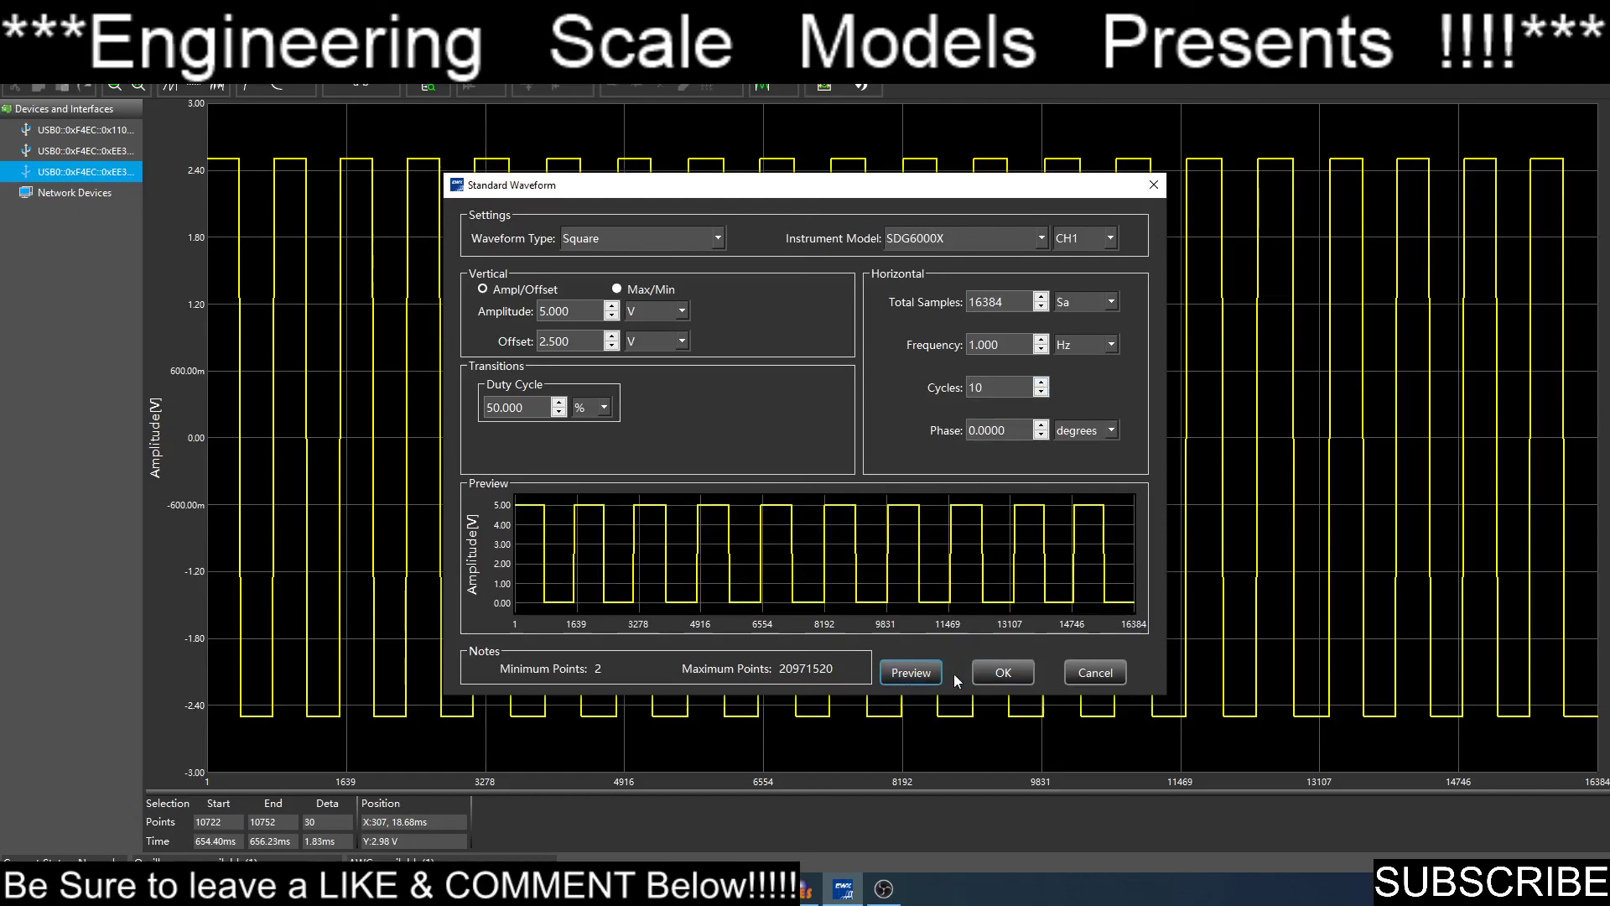
click(994, 675)
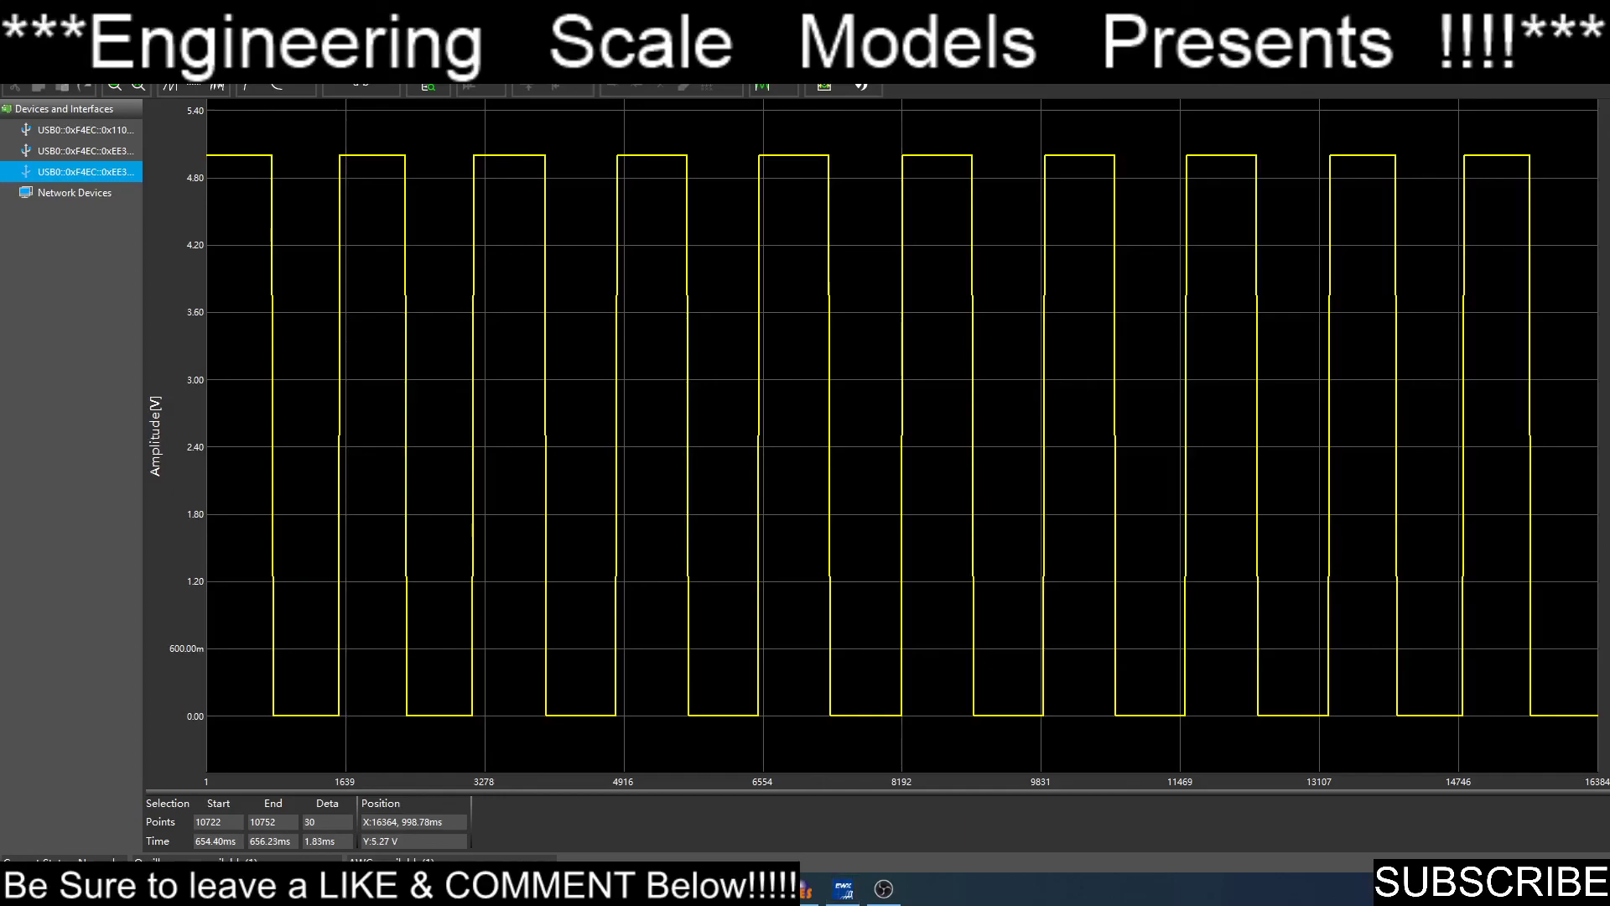
From the Siglent home page, go through Service & Support to the Firmware & Software downloads index
key(alt+Tab)
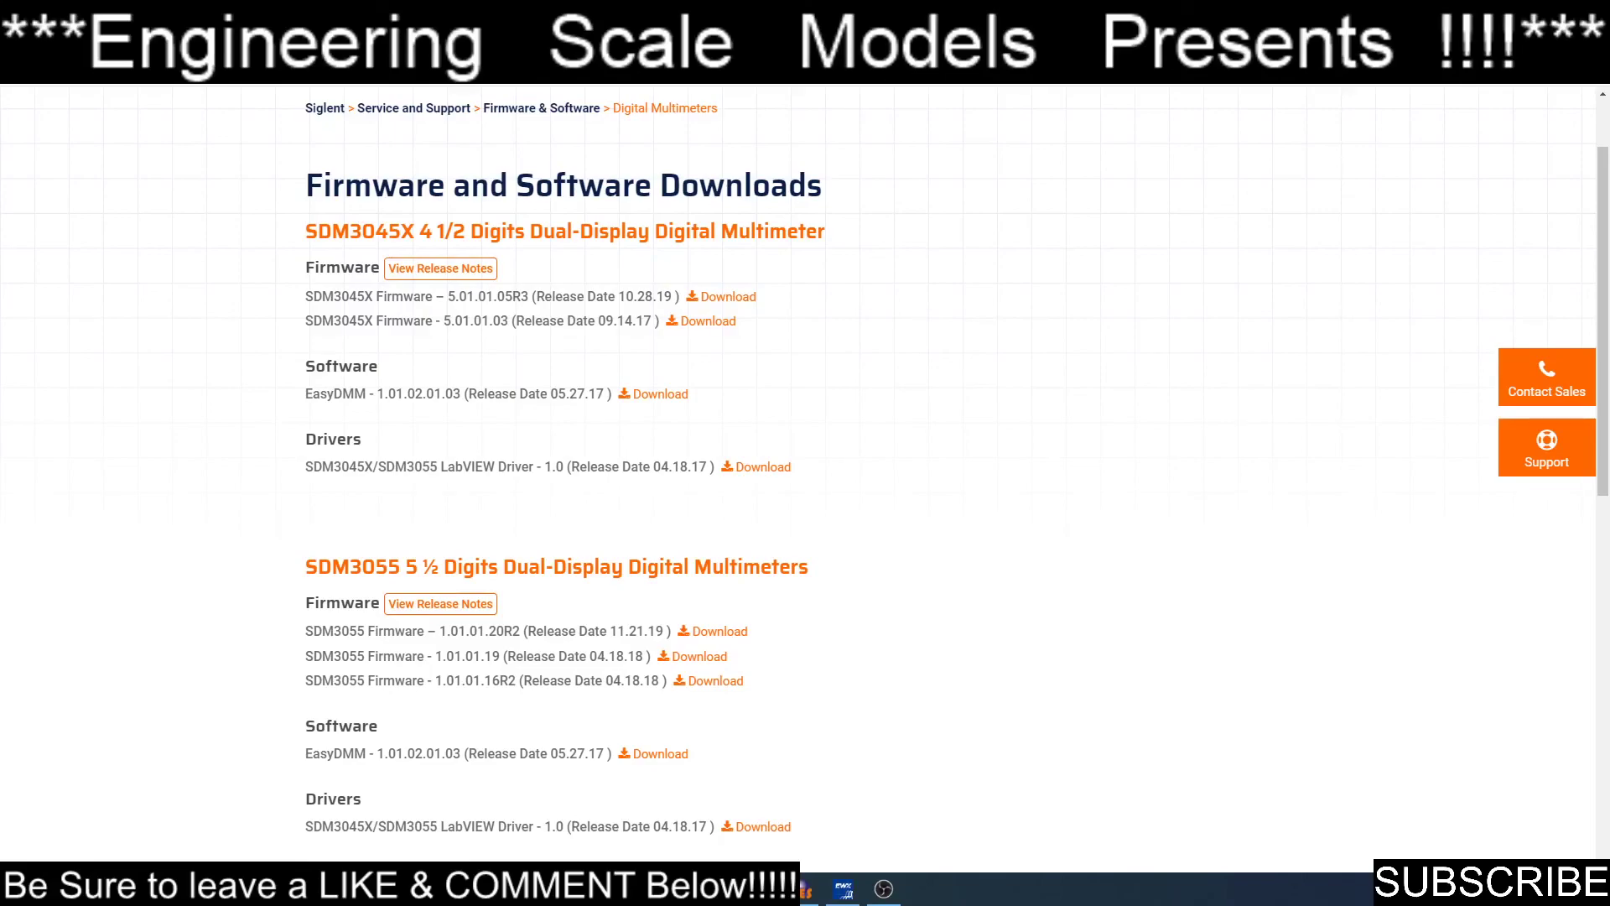
scroll(460, 160, up, 1)
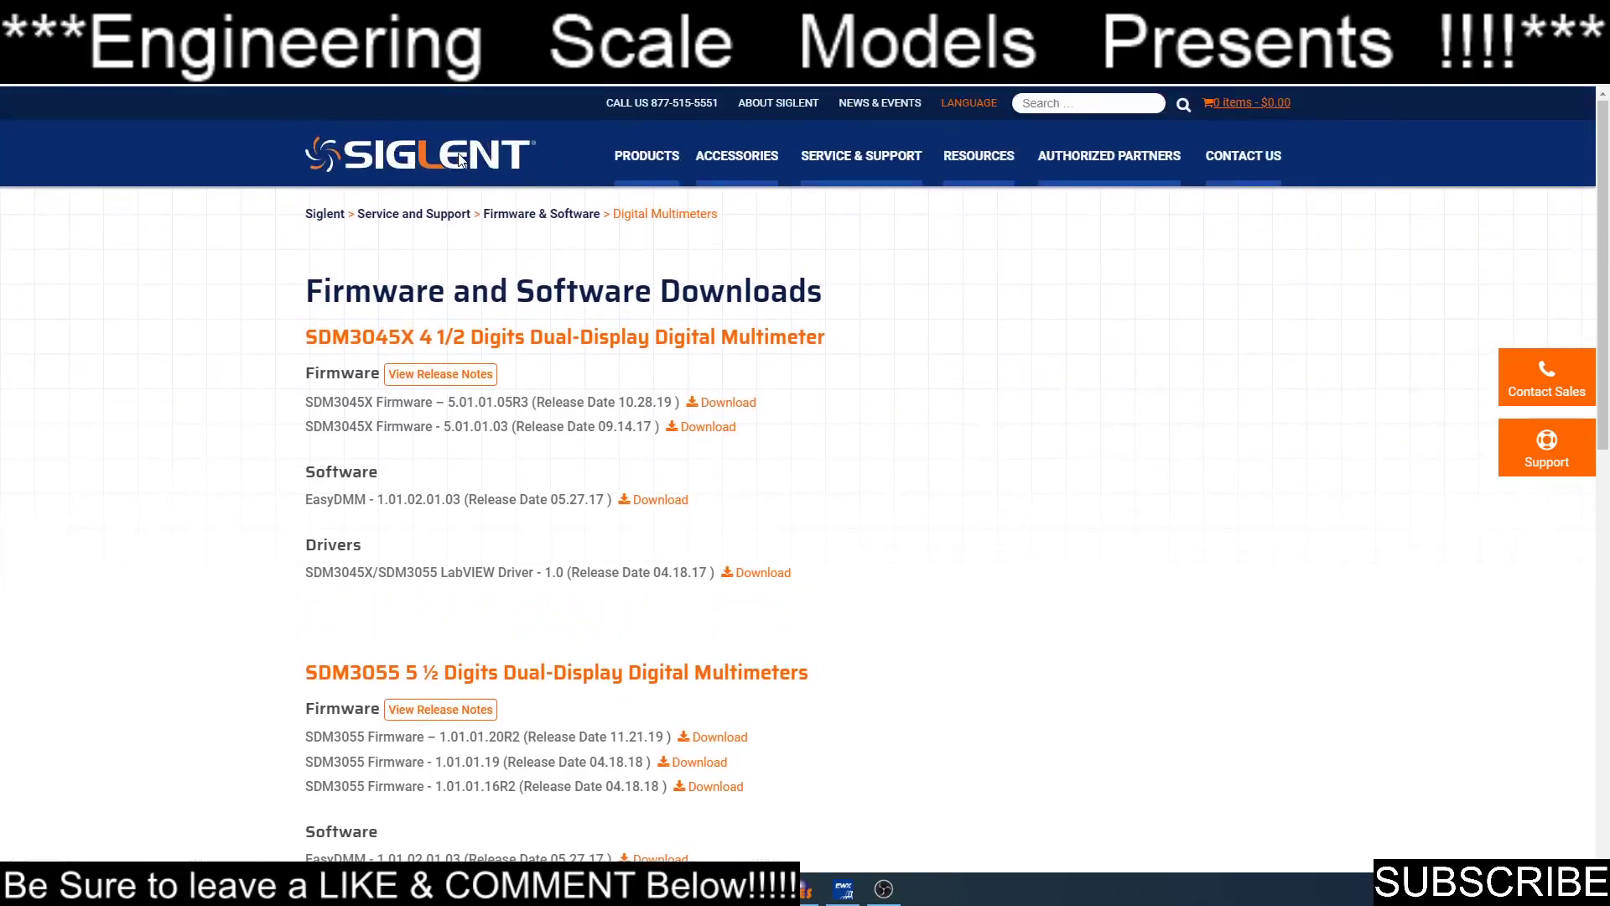
click(467, 158)
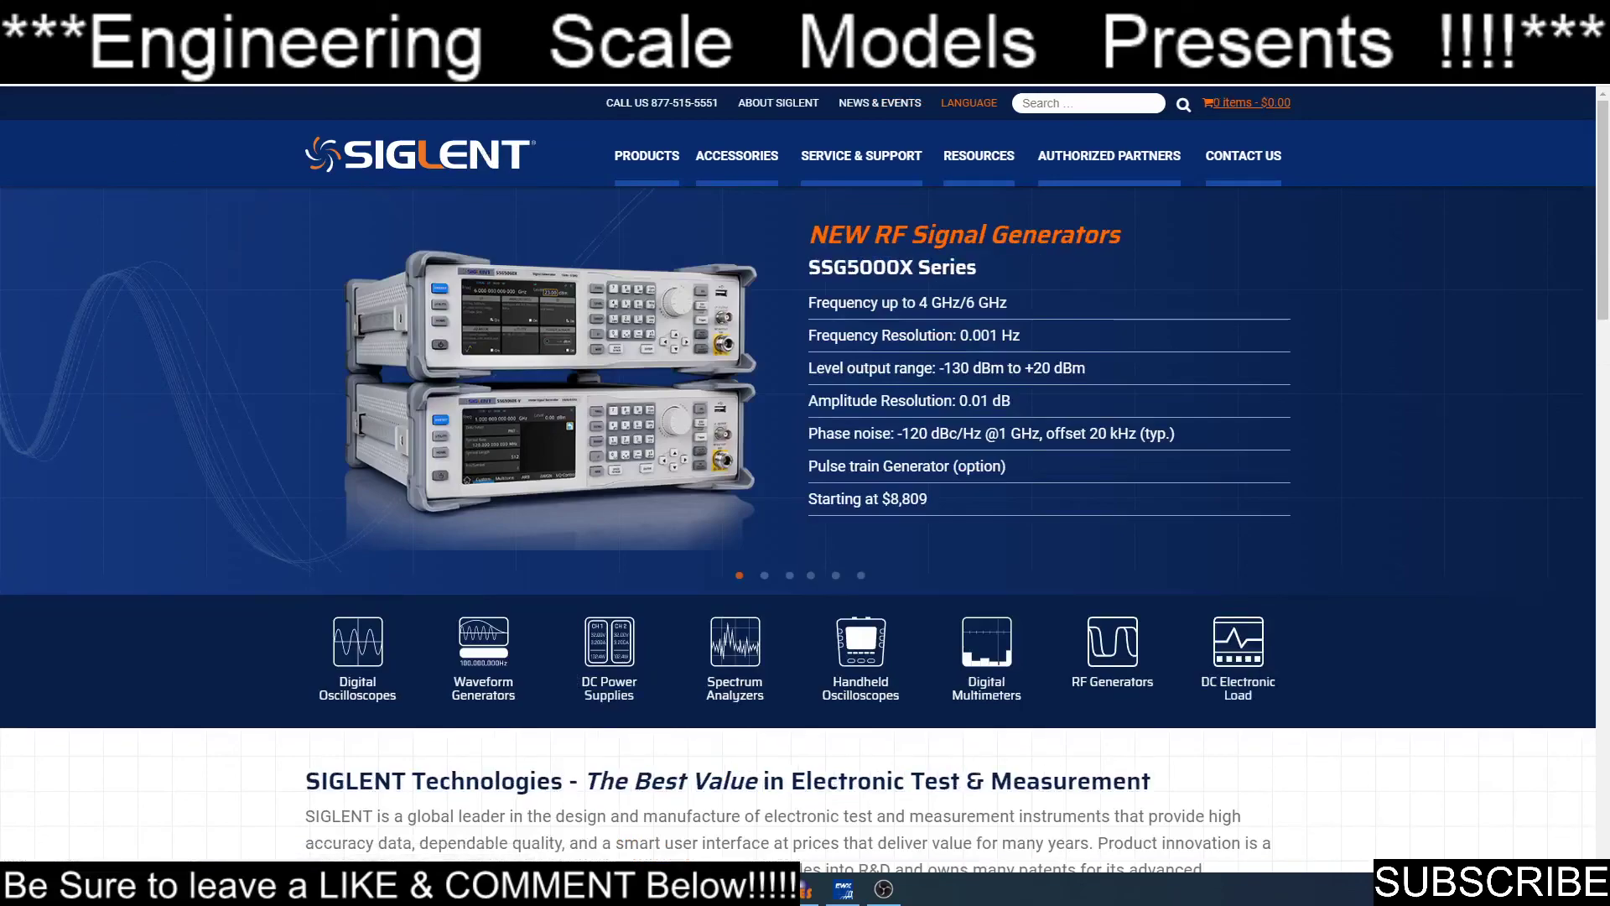
click(857, 161)
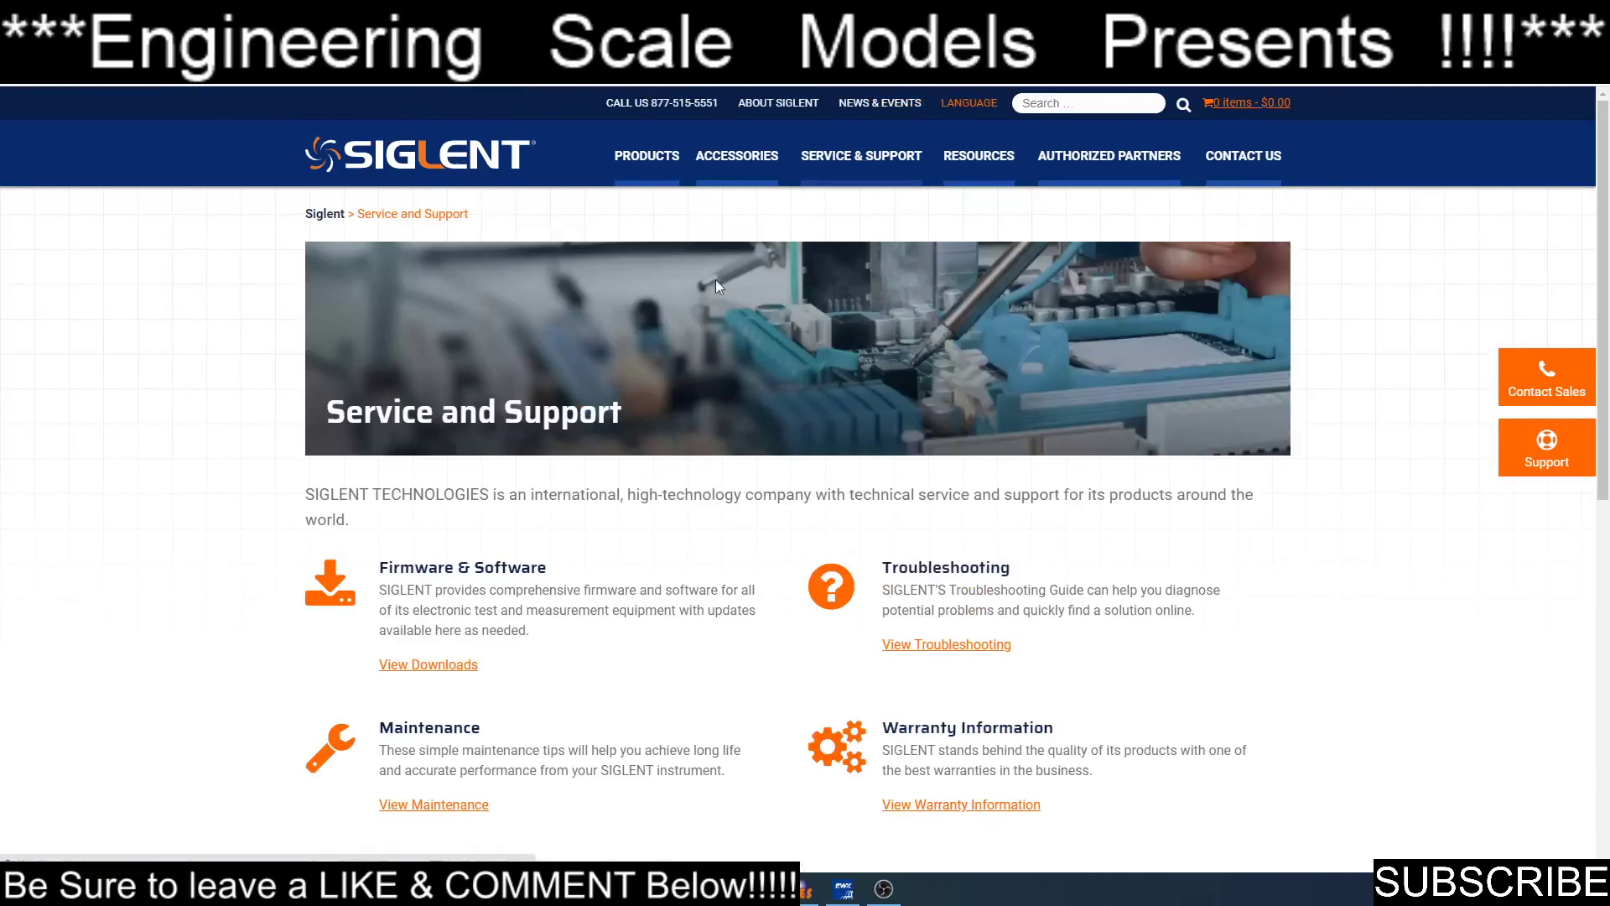
click(430, 665)
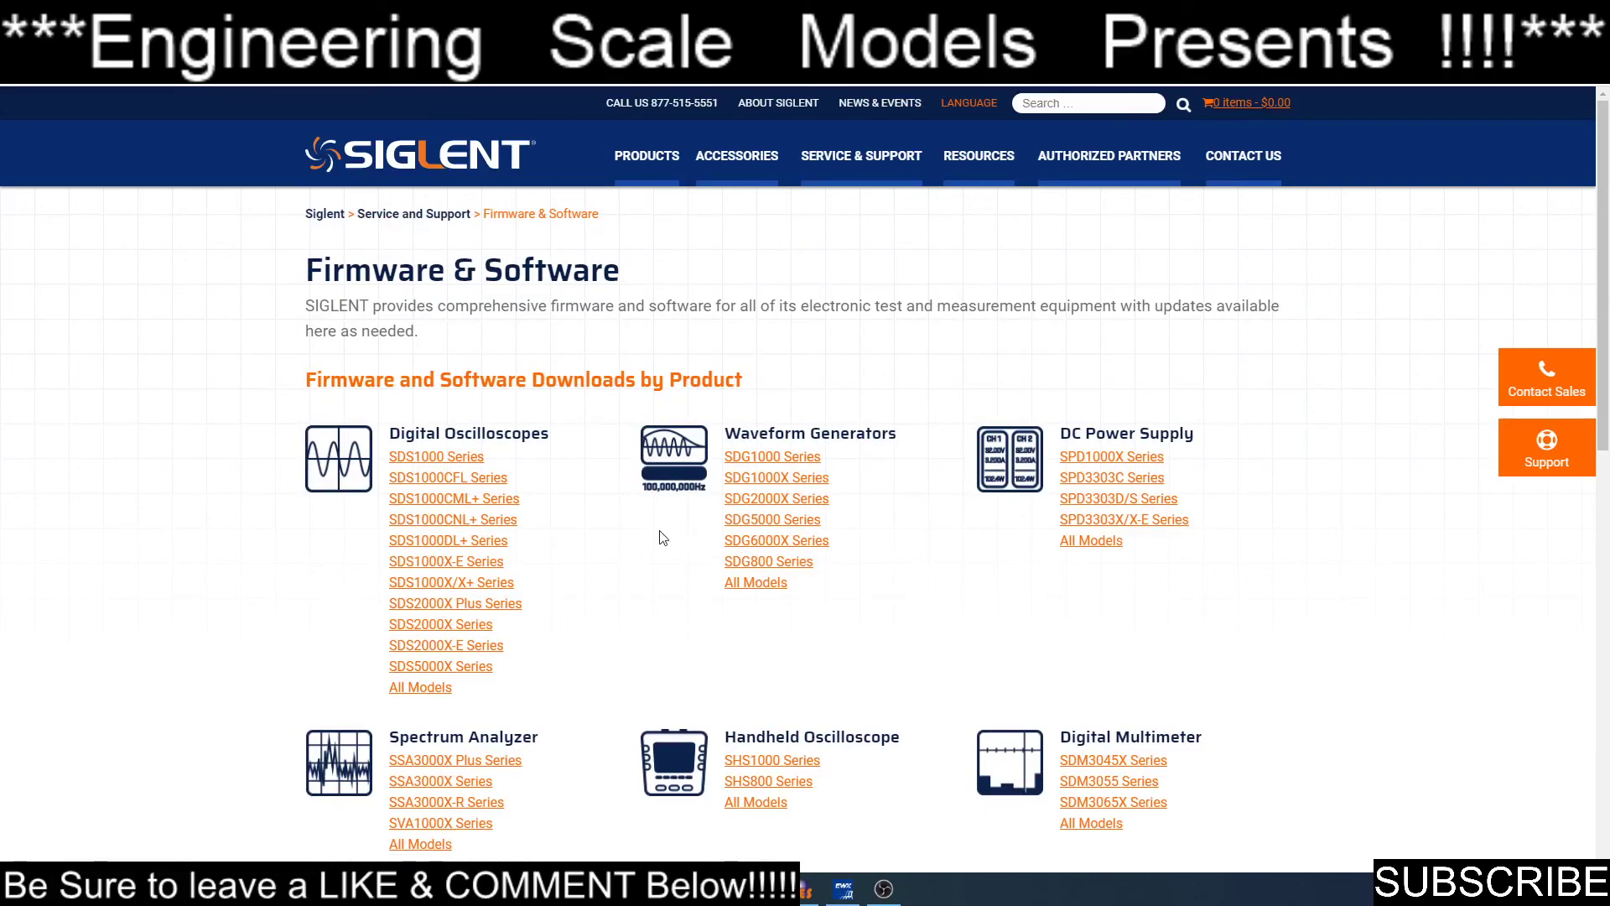
Check the SDS1000X-E and SDG1000X Series download lists, returning to the Firmware & Software index
click(485, 568)
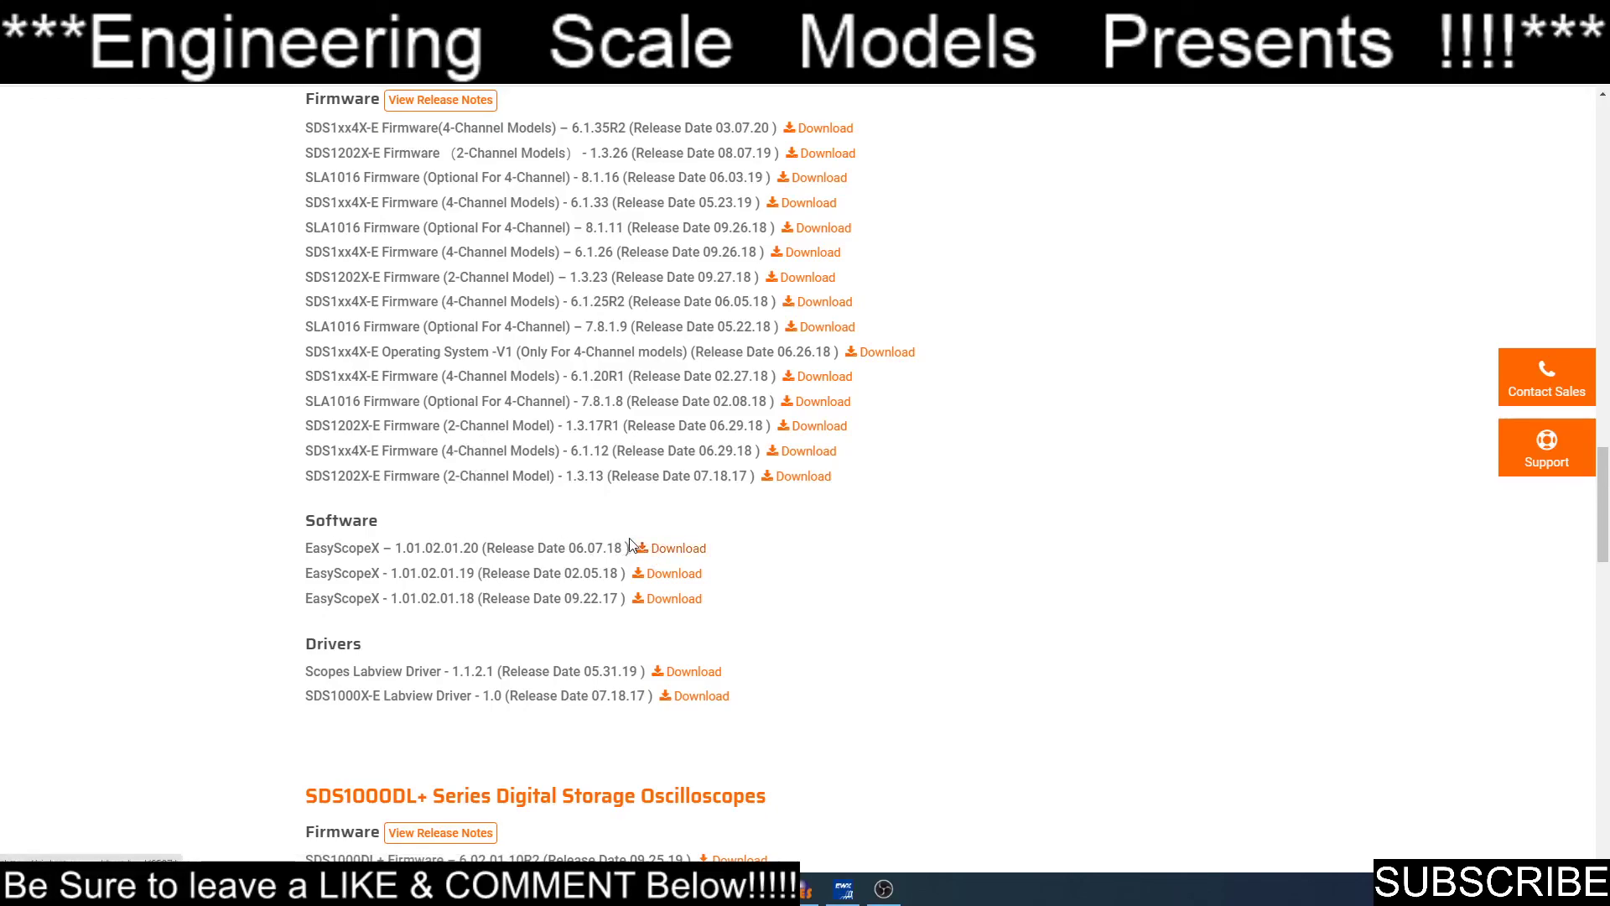
scroll(585, 503, up, 3)
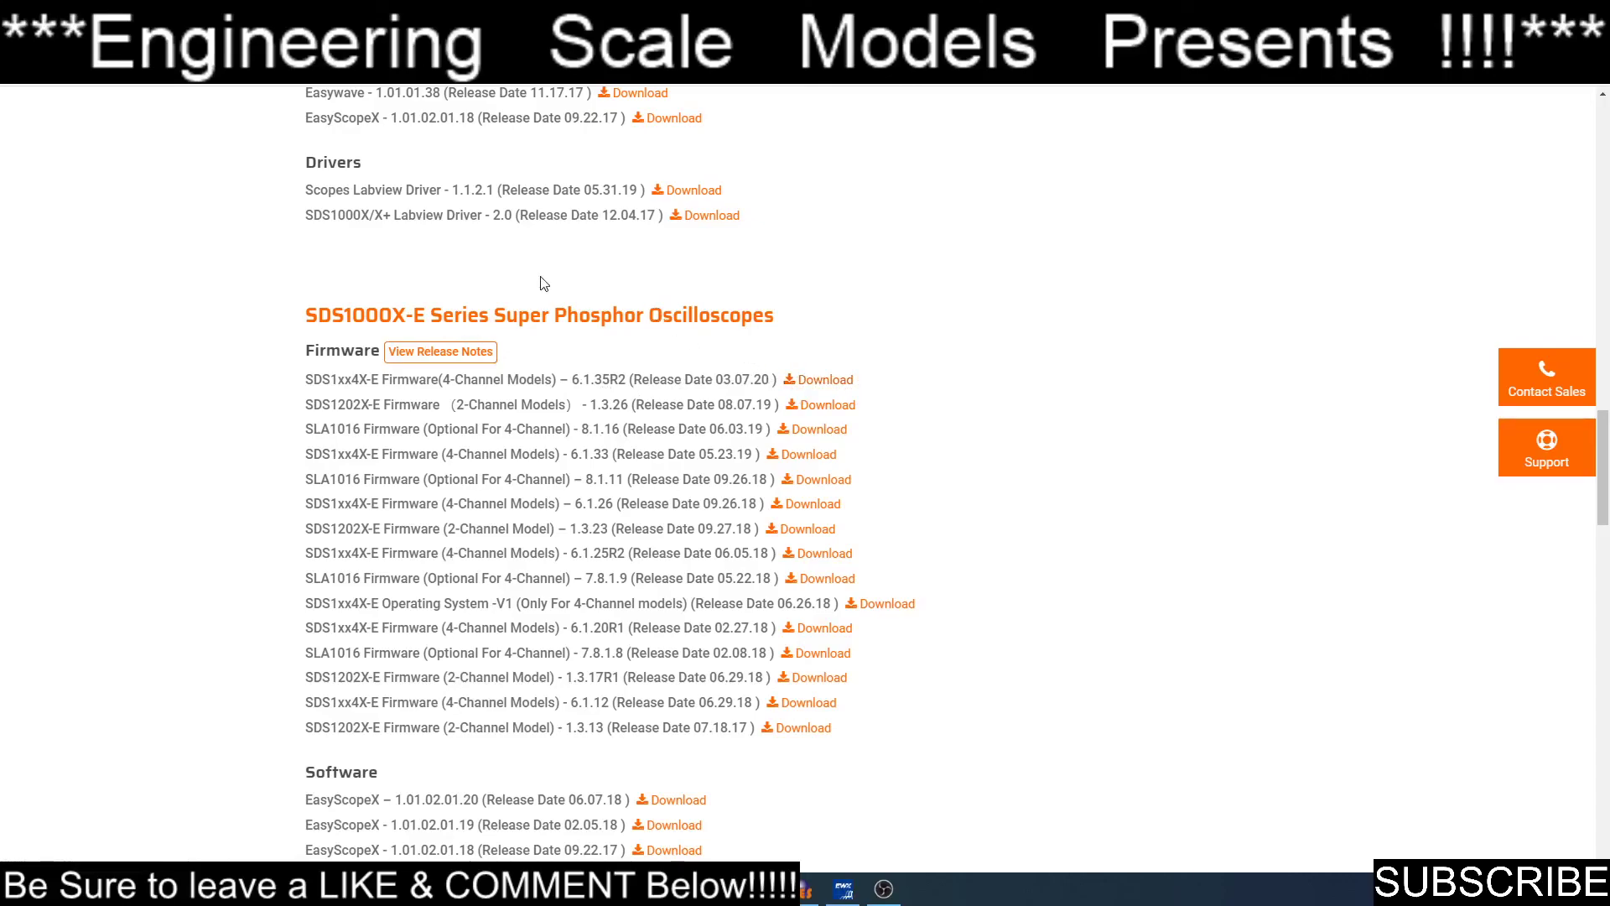
key(alt+Left)
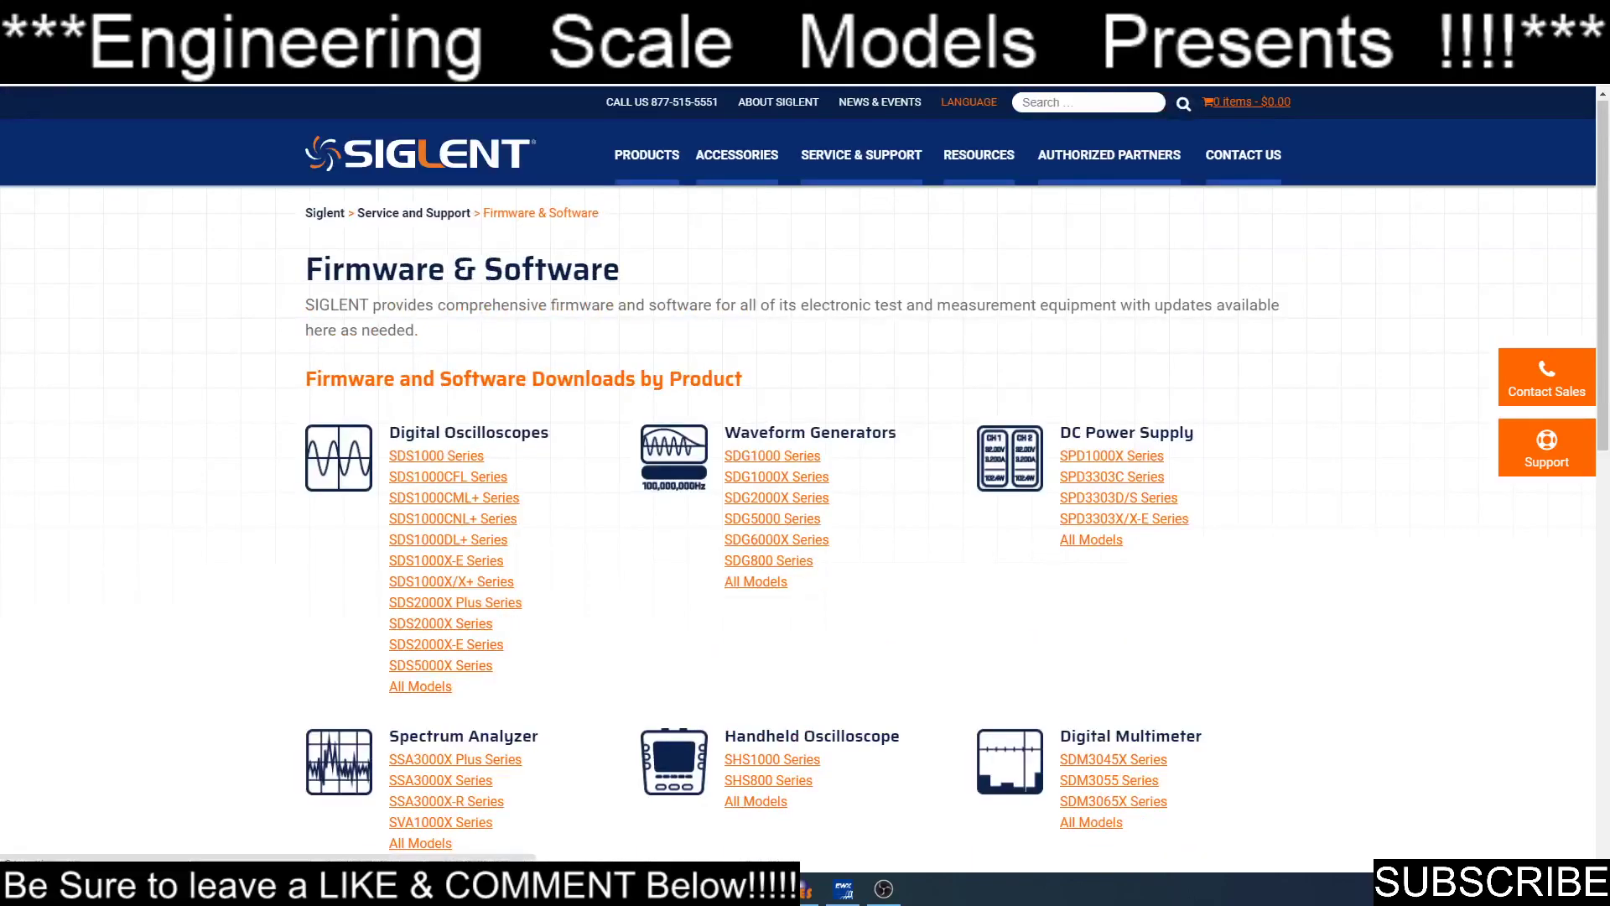
click(801, 479)
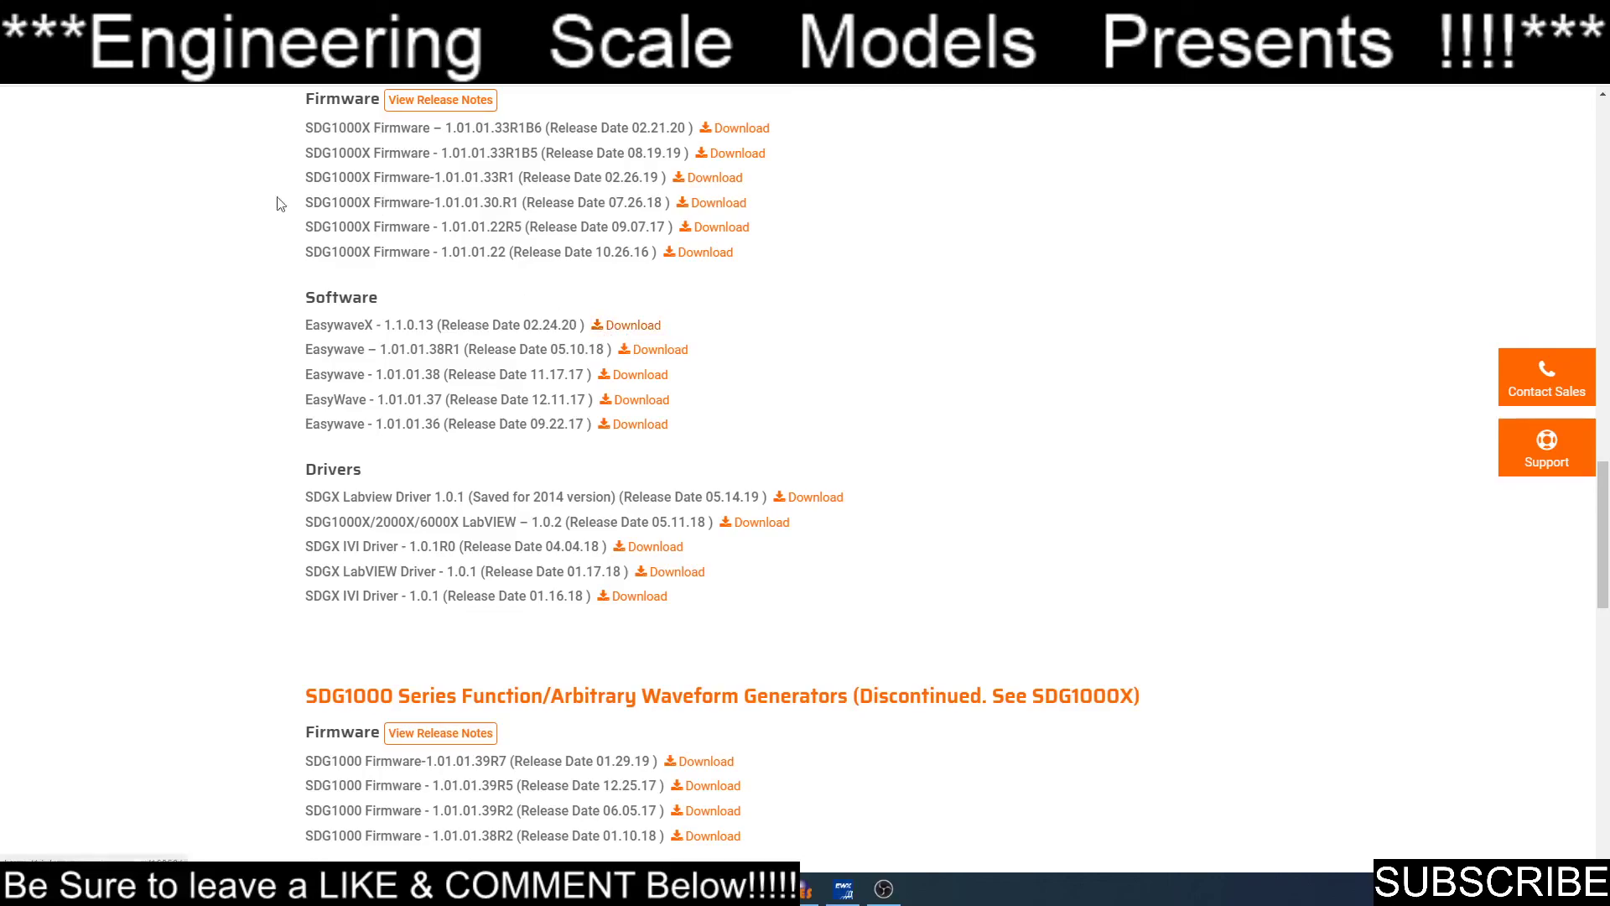
key(alt+Left)
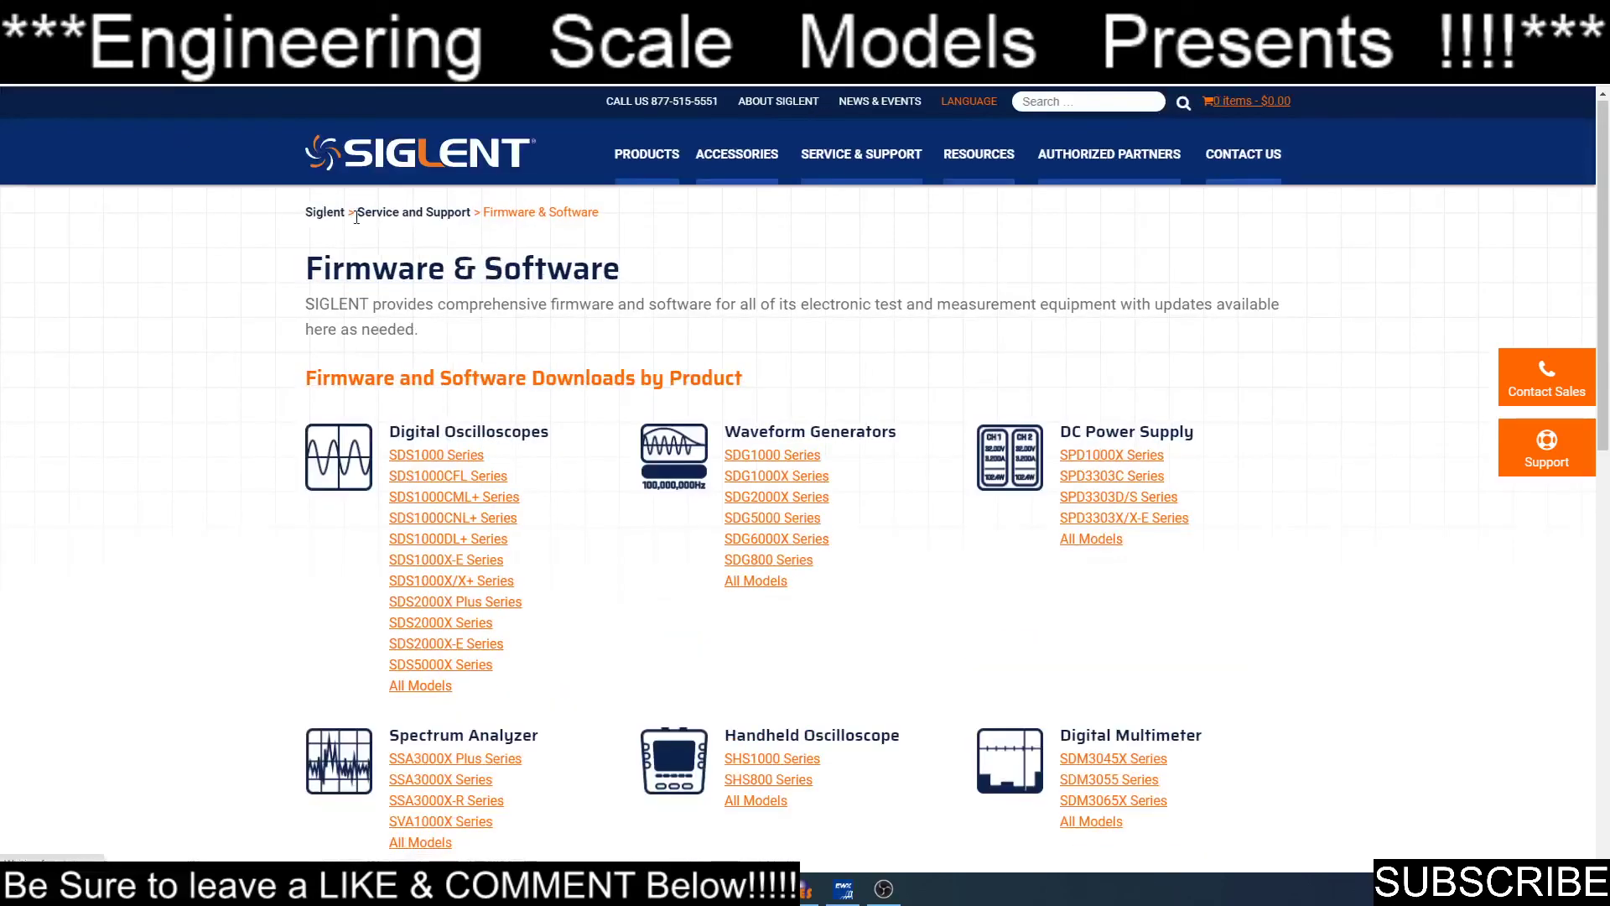
click(1129, 764)
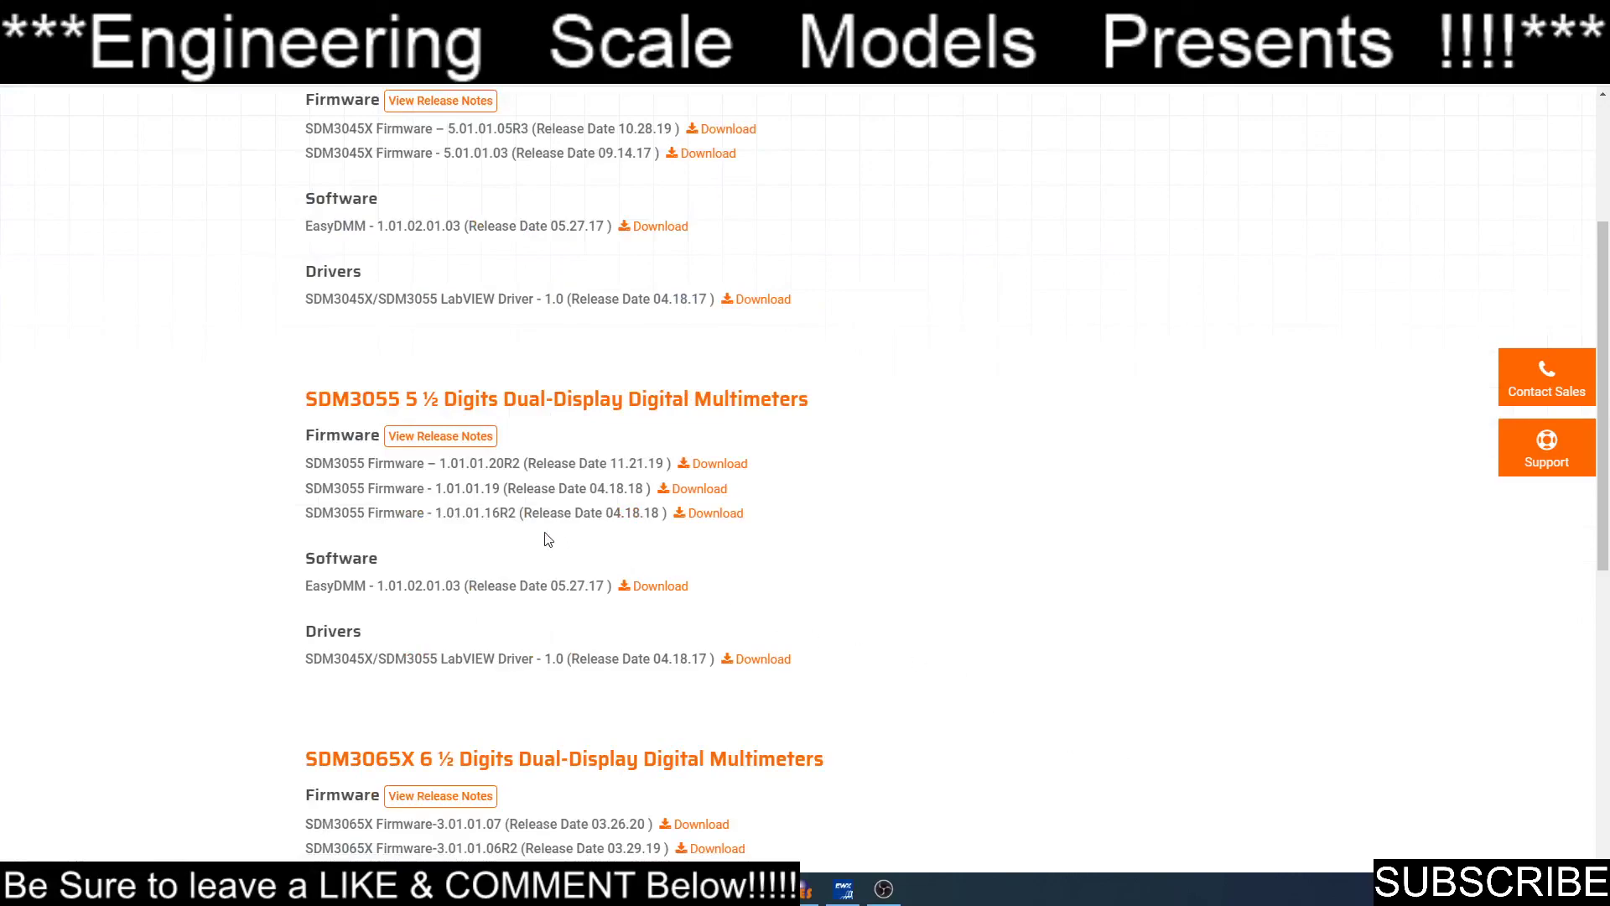
scroll(557, 422, up, 3)
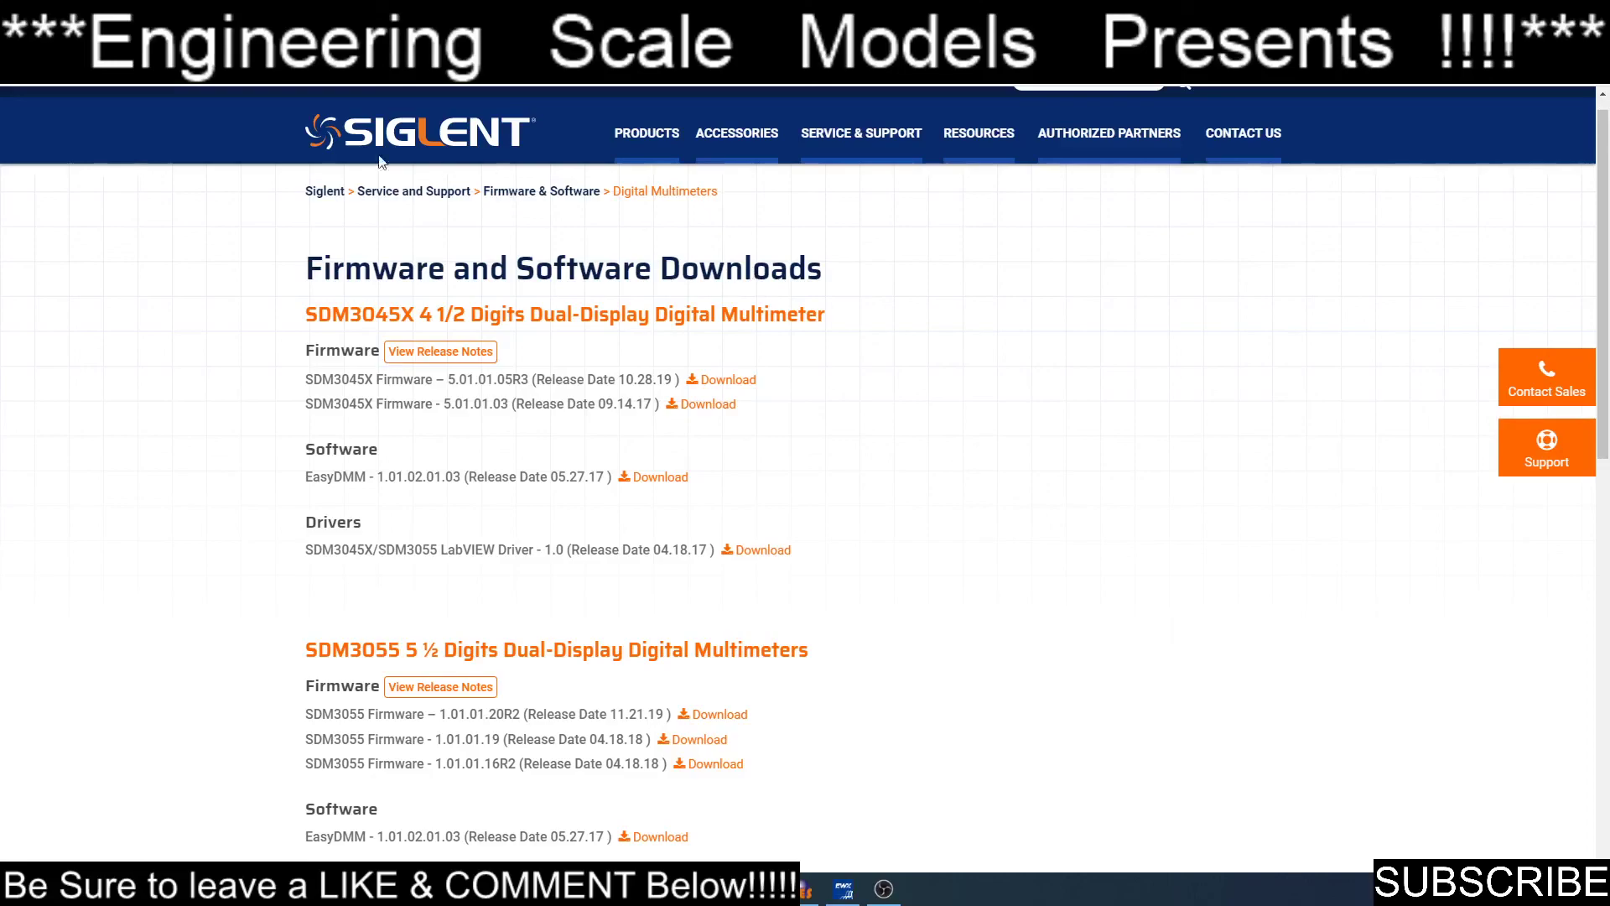
key(alt+Left)
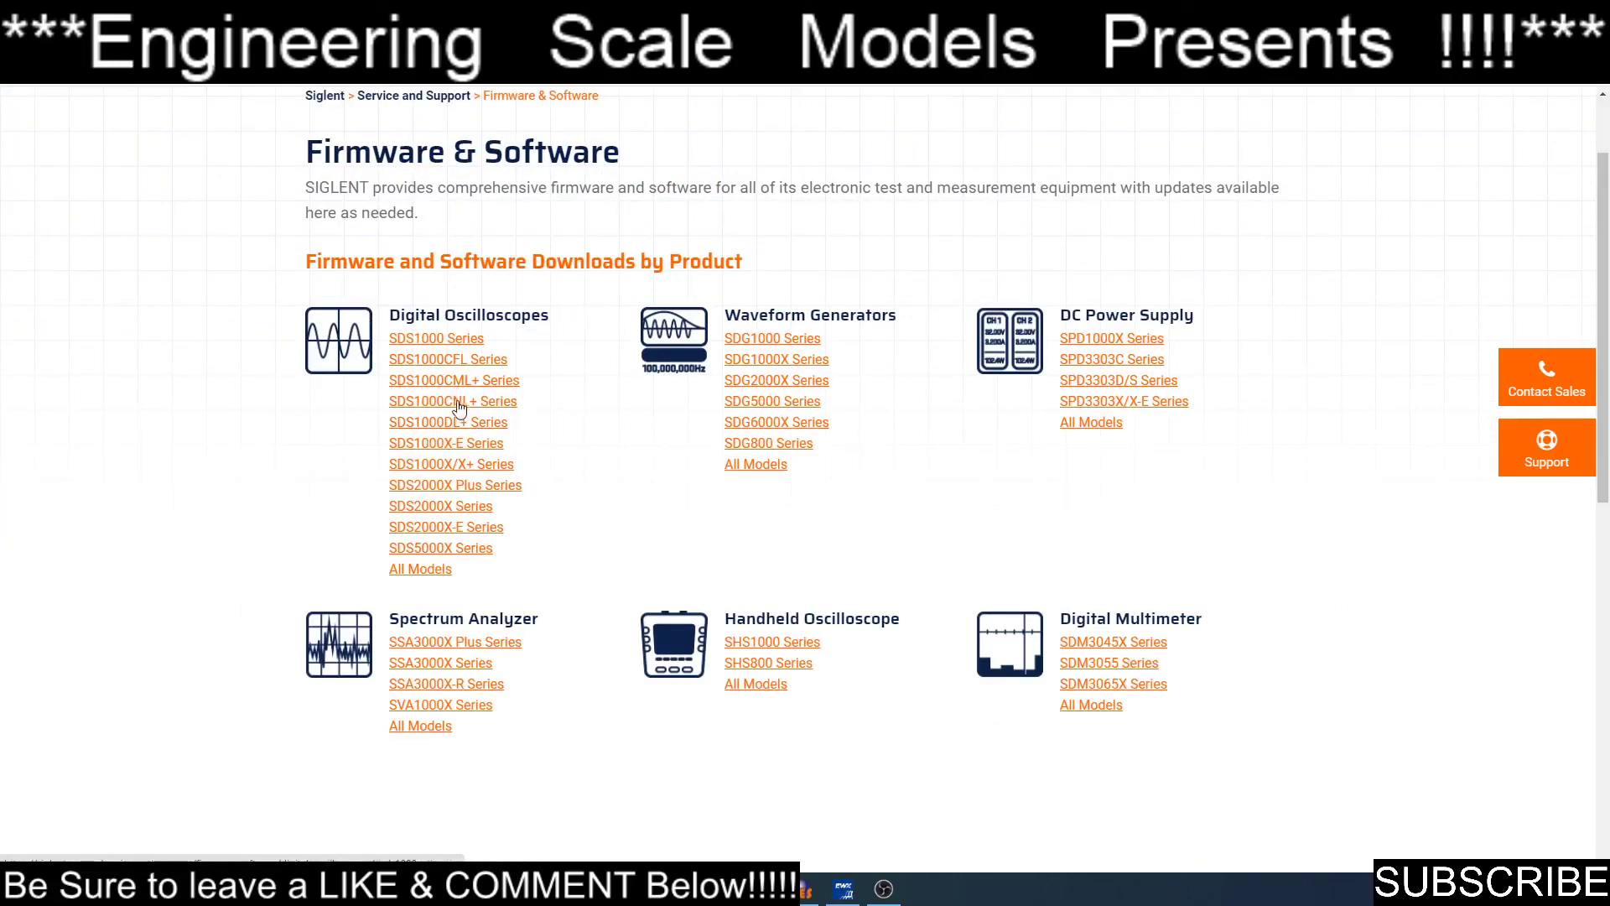
click(468, 446)
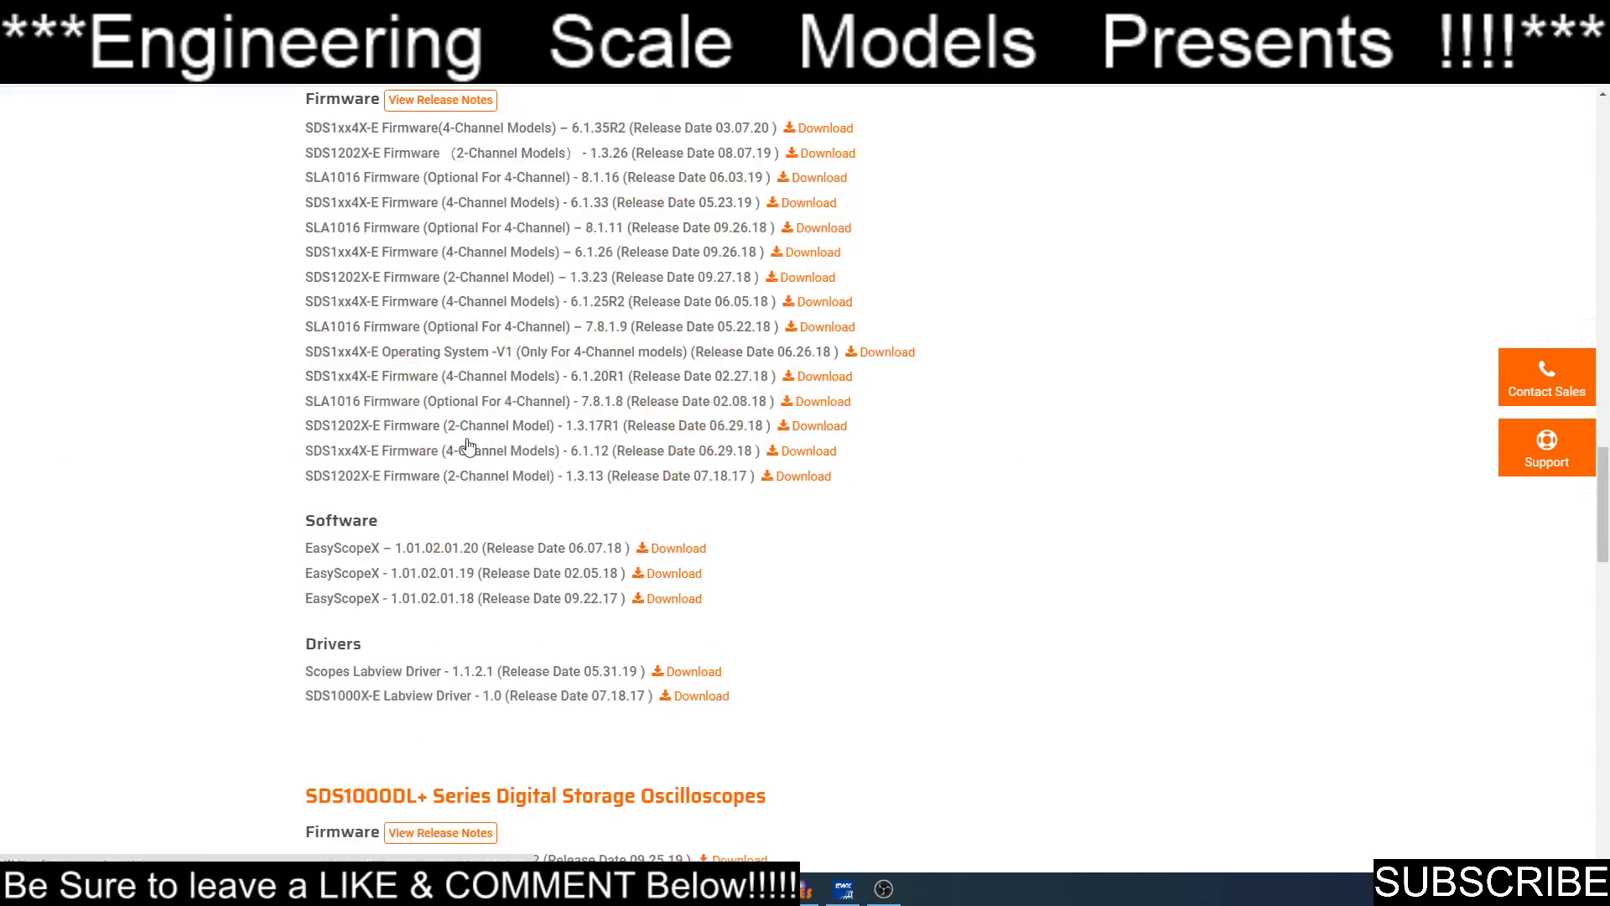
scroll(672, 319, up, 2)
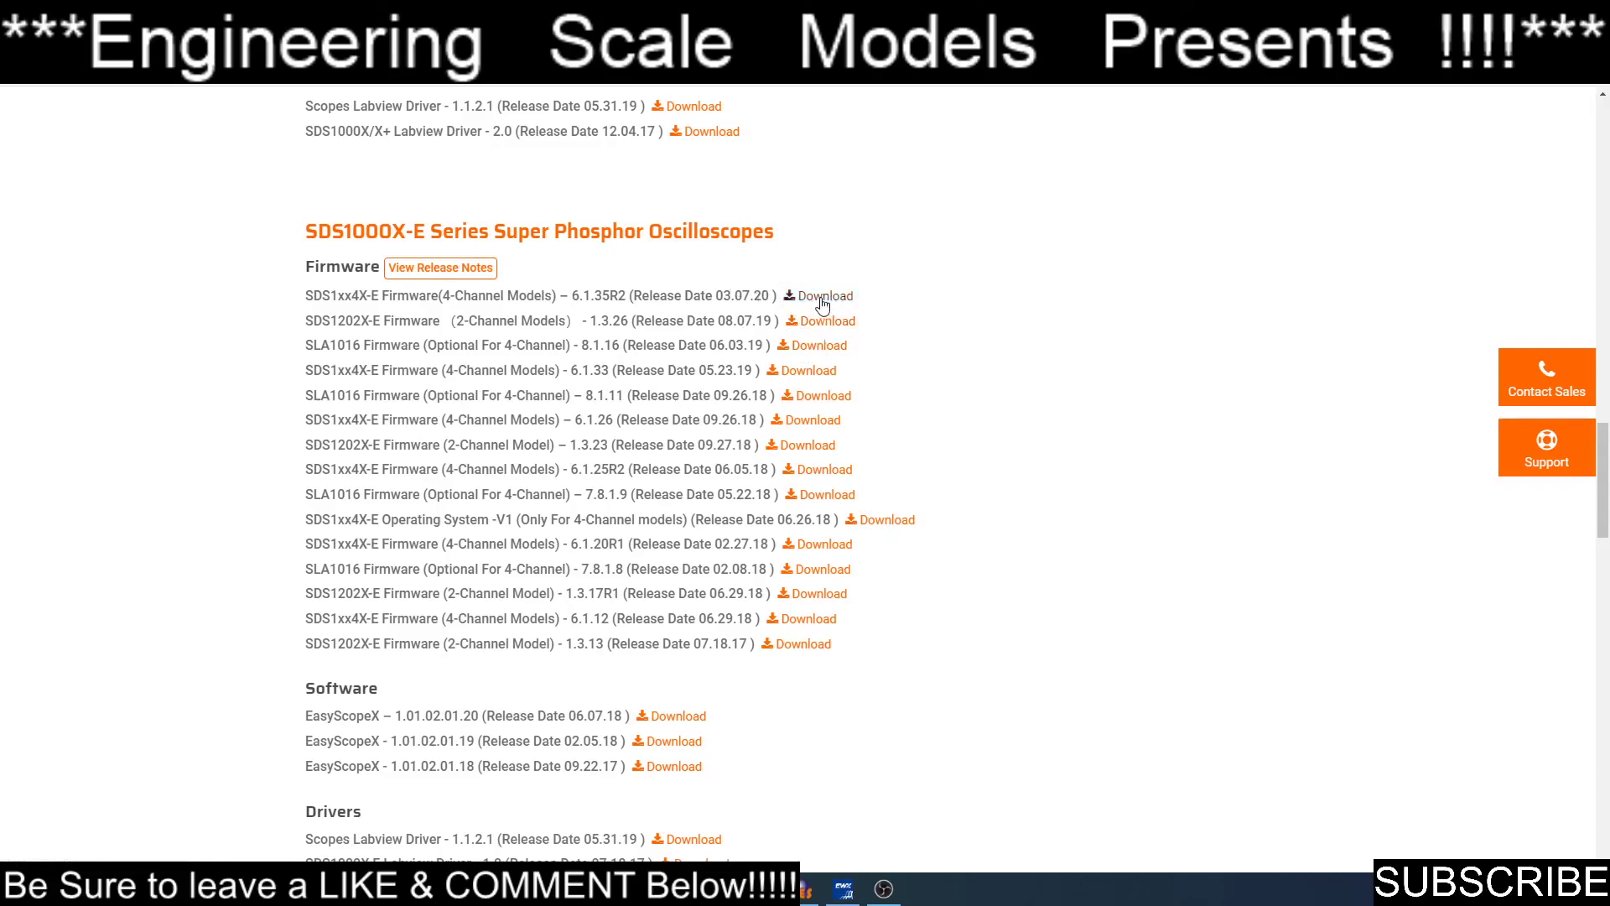
scroll(771, 295, up, 1)
scroll(771, 295, up, 4)
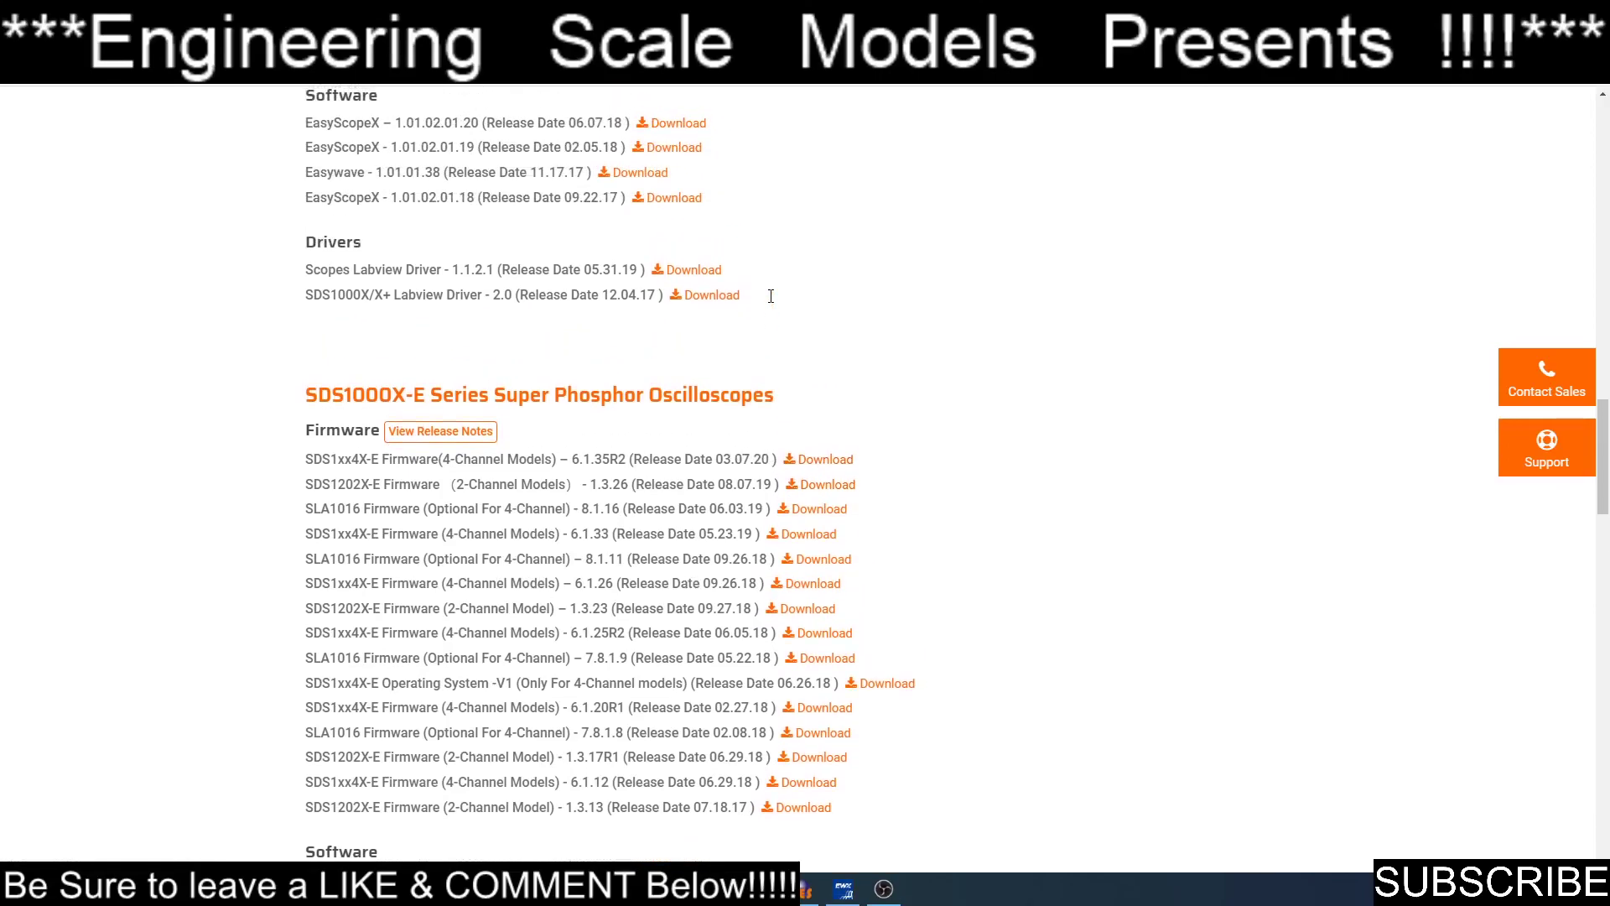
scroll(771, 295, up, 2)
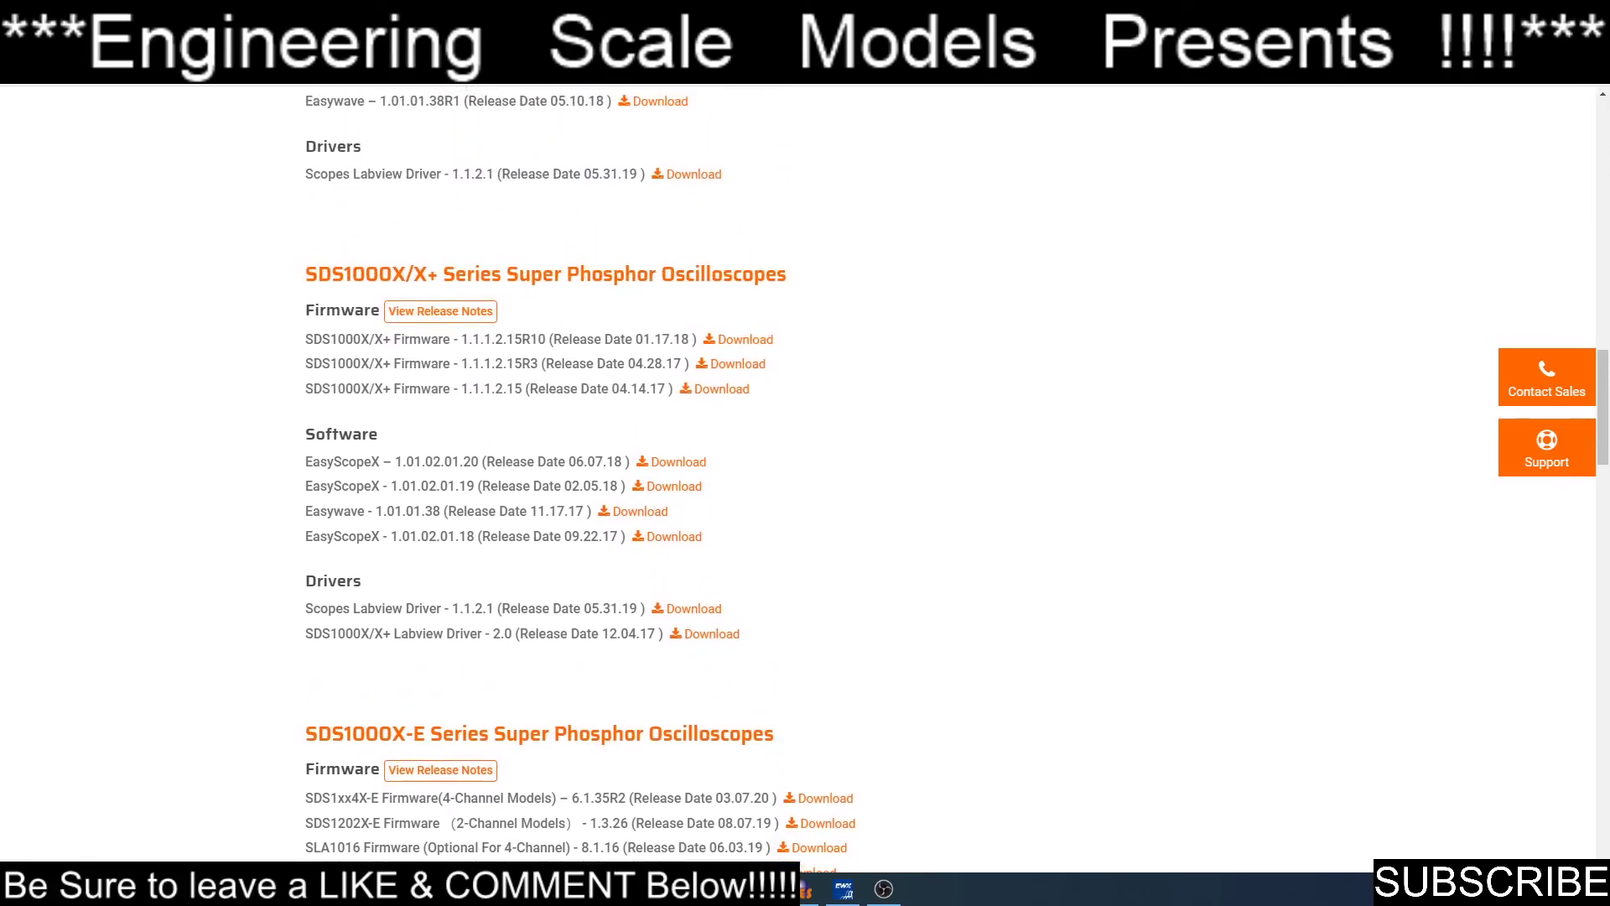
key(alt+Left)
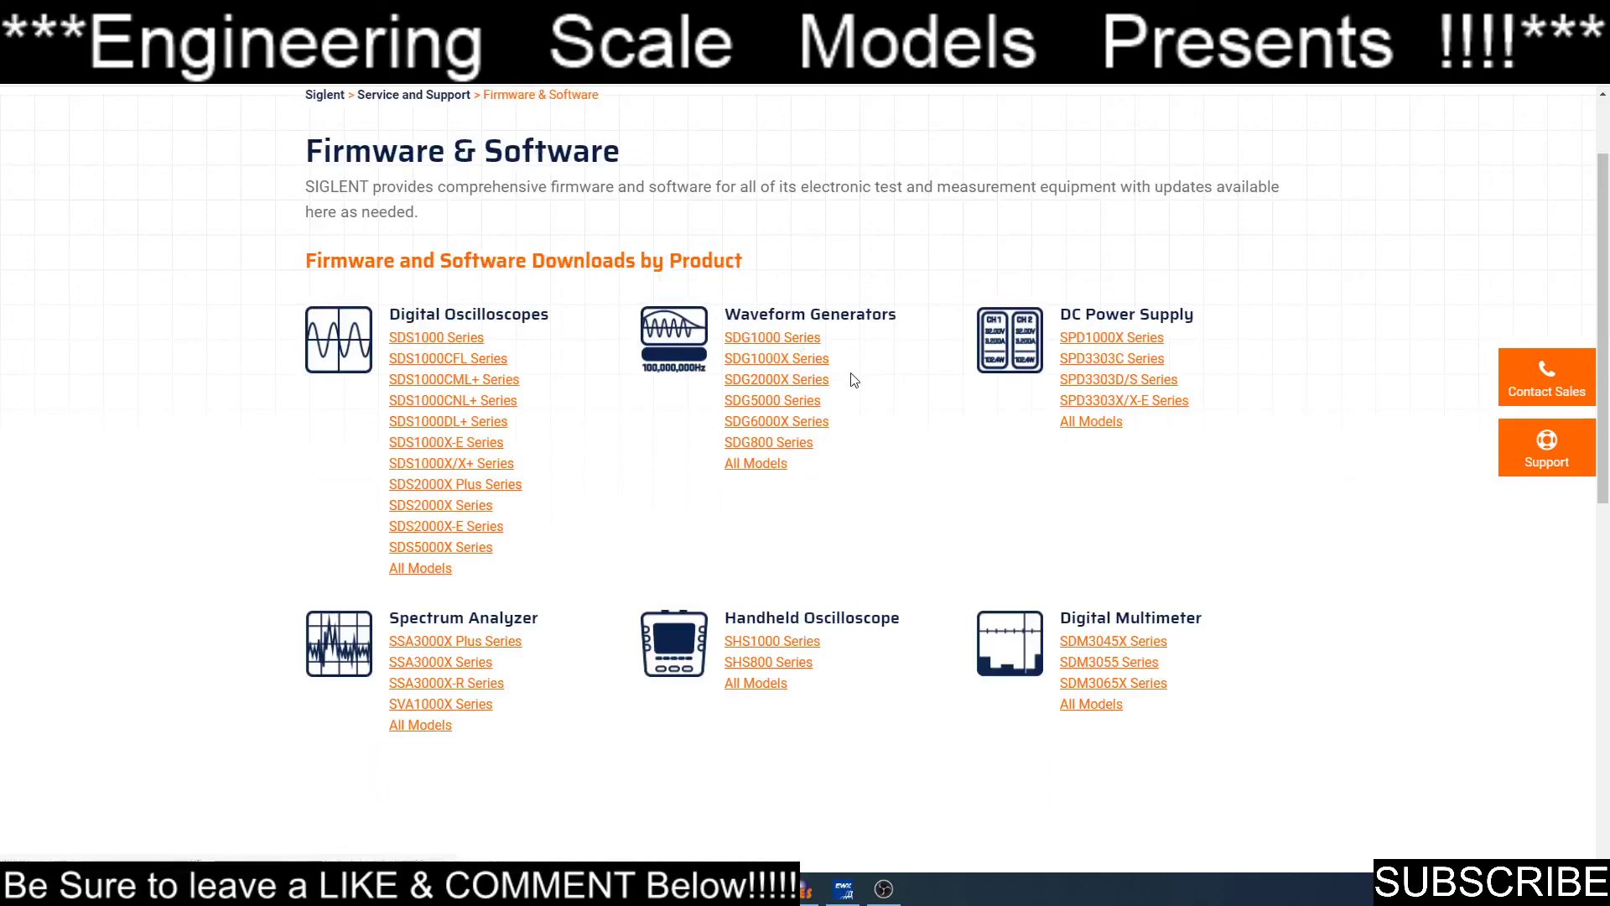
click(805, 360)
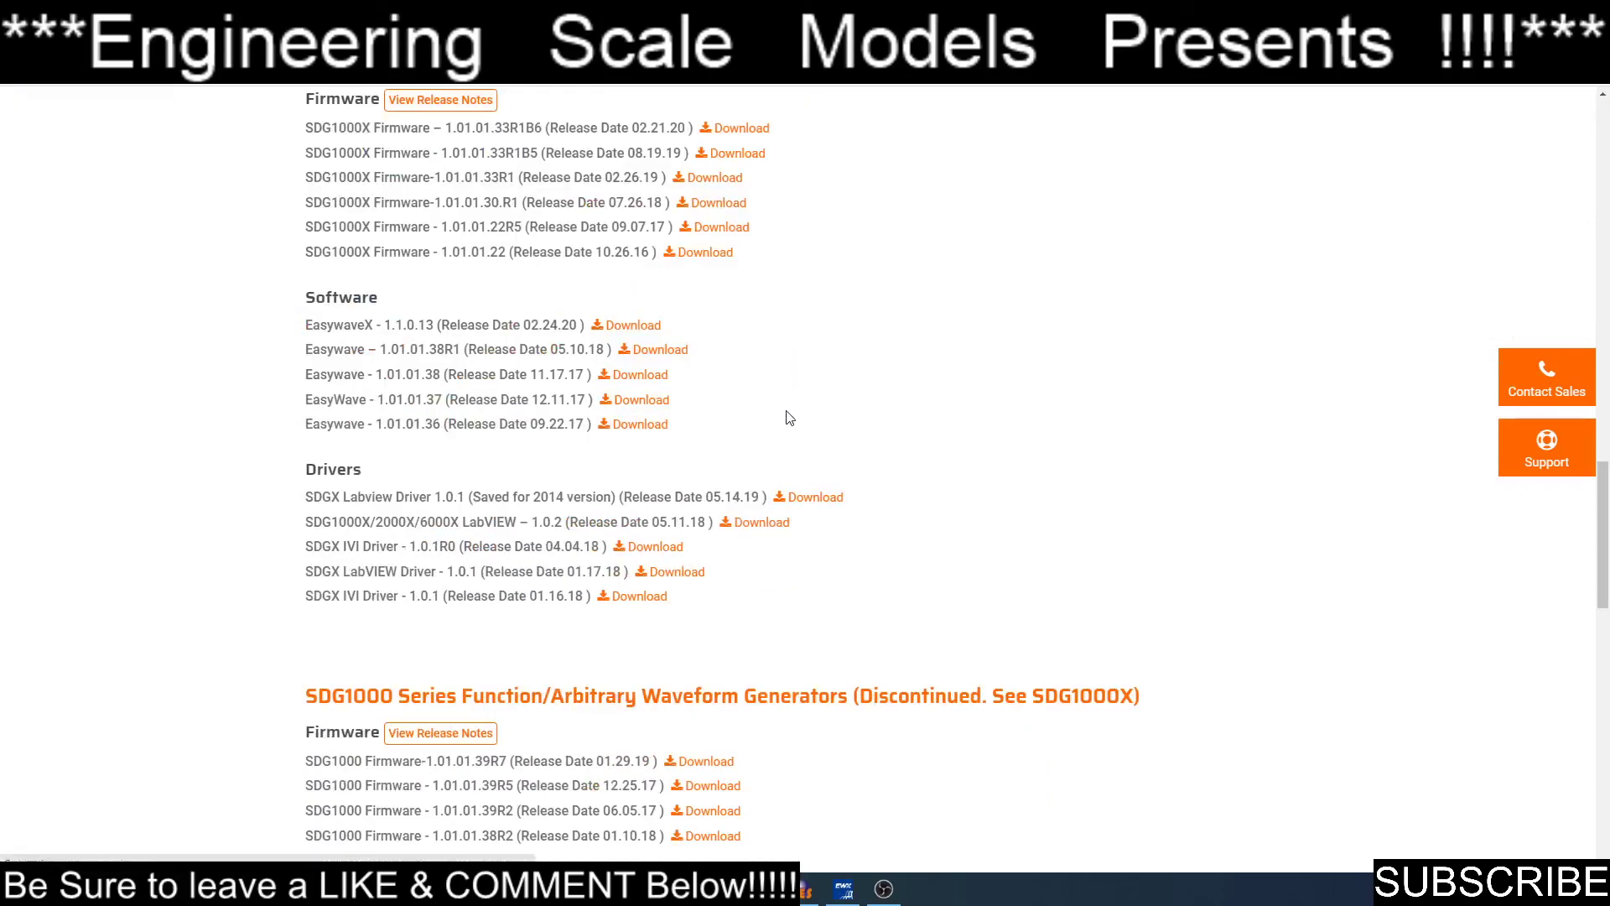
scroll(751, 426, up, 2)
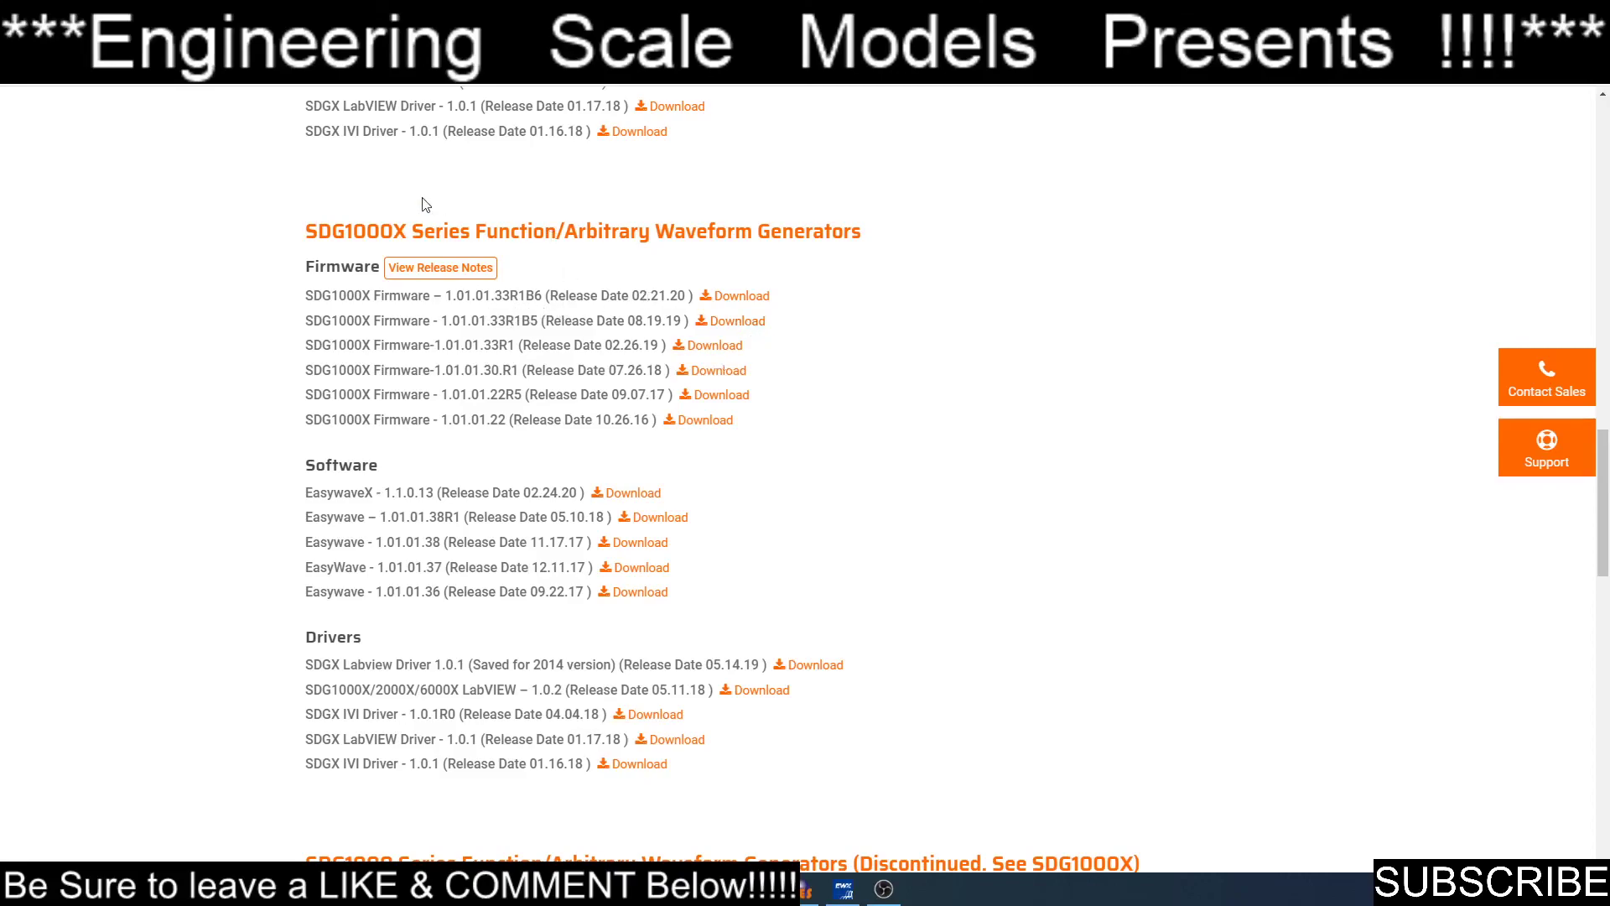
scroll(425, 204, up, 8)
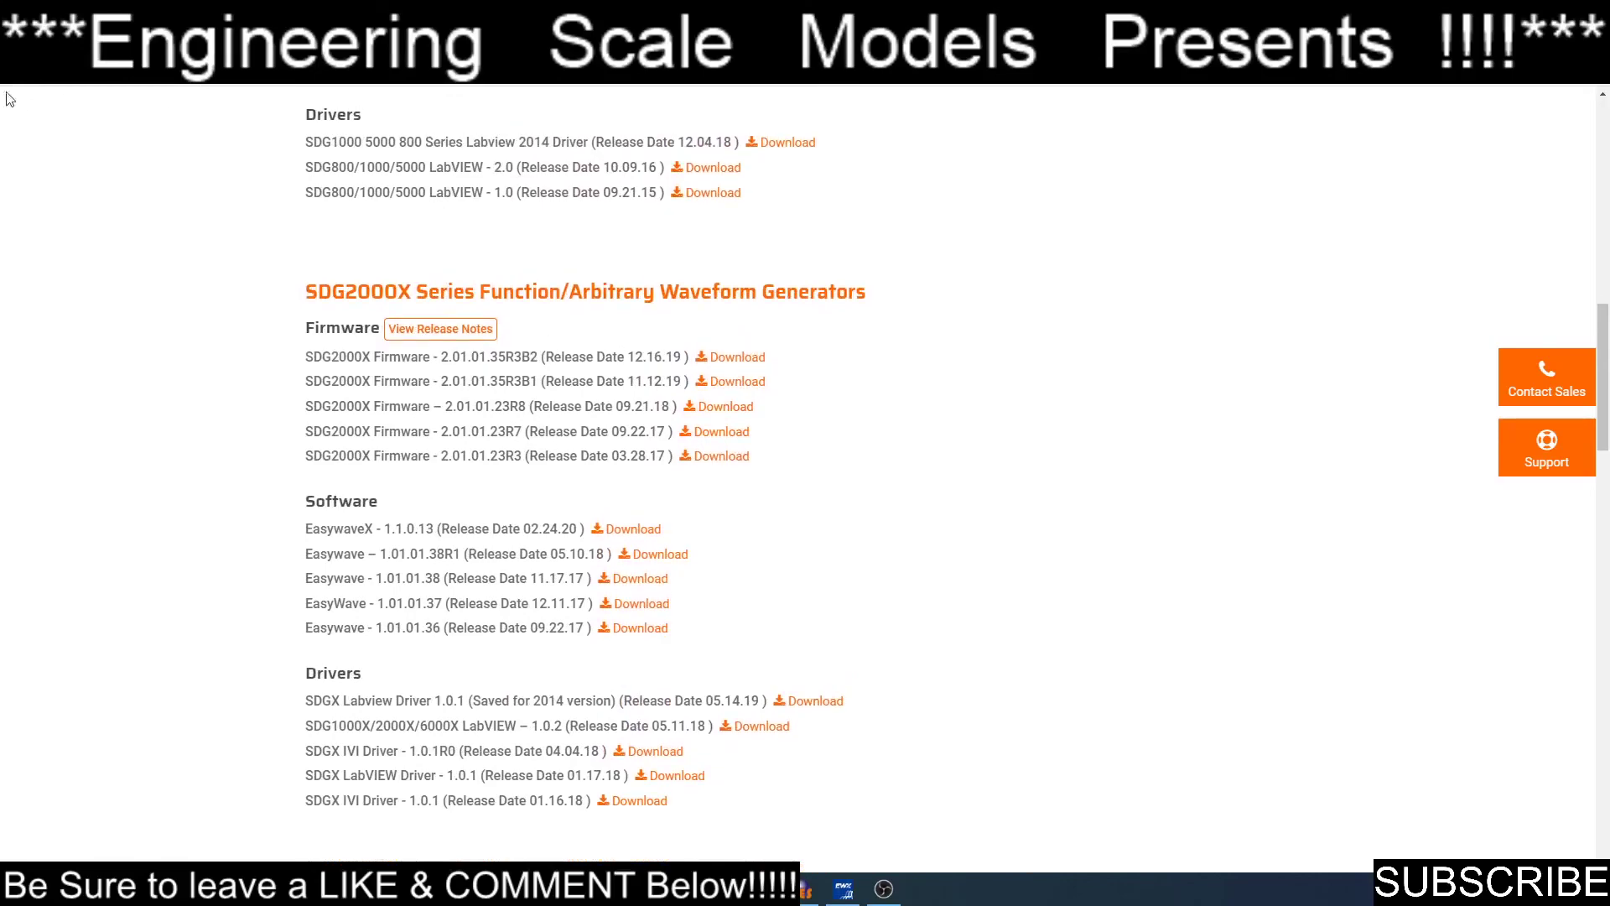
Go back to the index and reopen the SDS1000X-E Series downloads, scrolled to its heading
key(alt+Left)
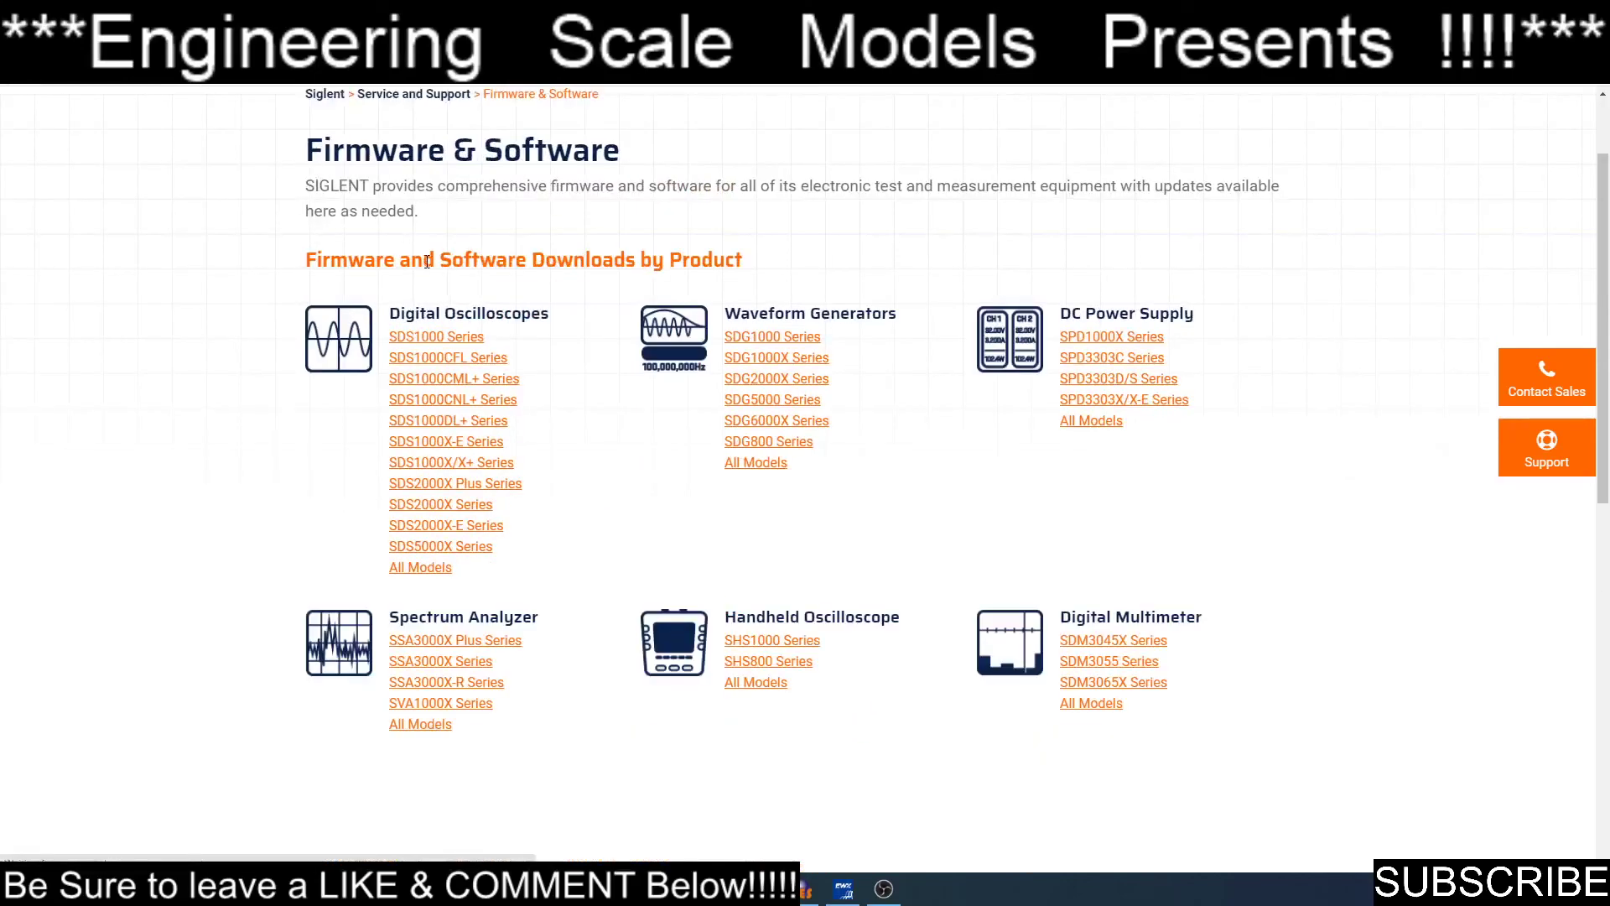
click(463, 442)
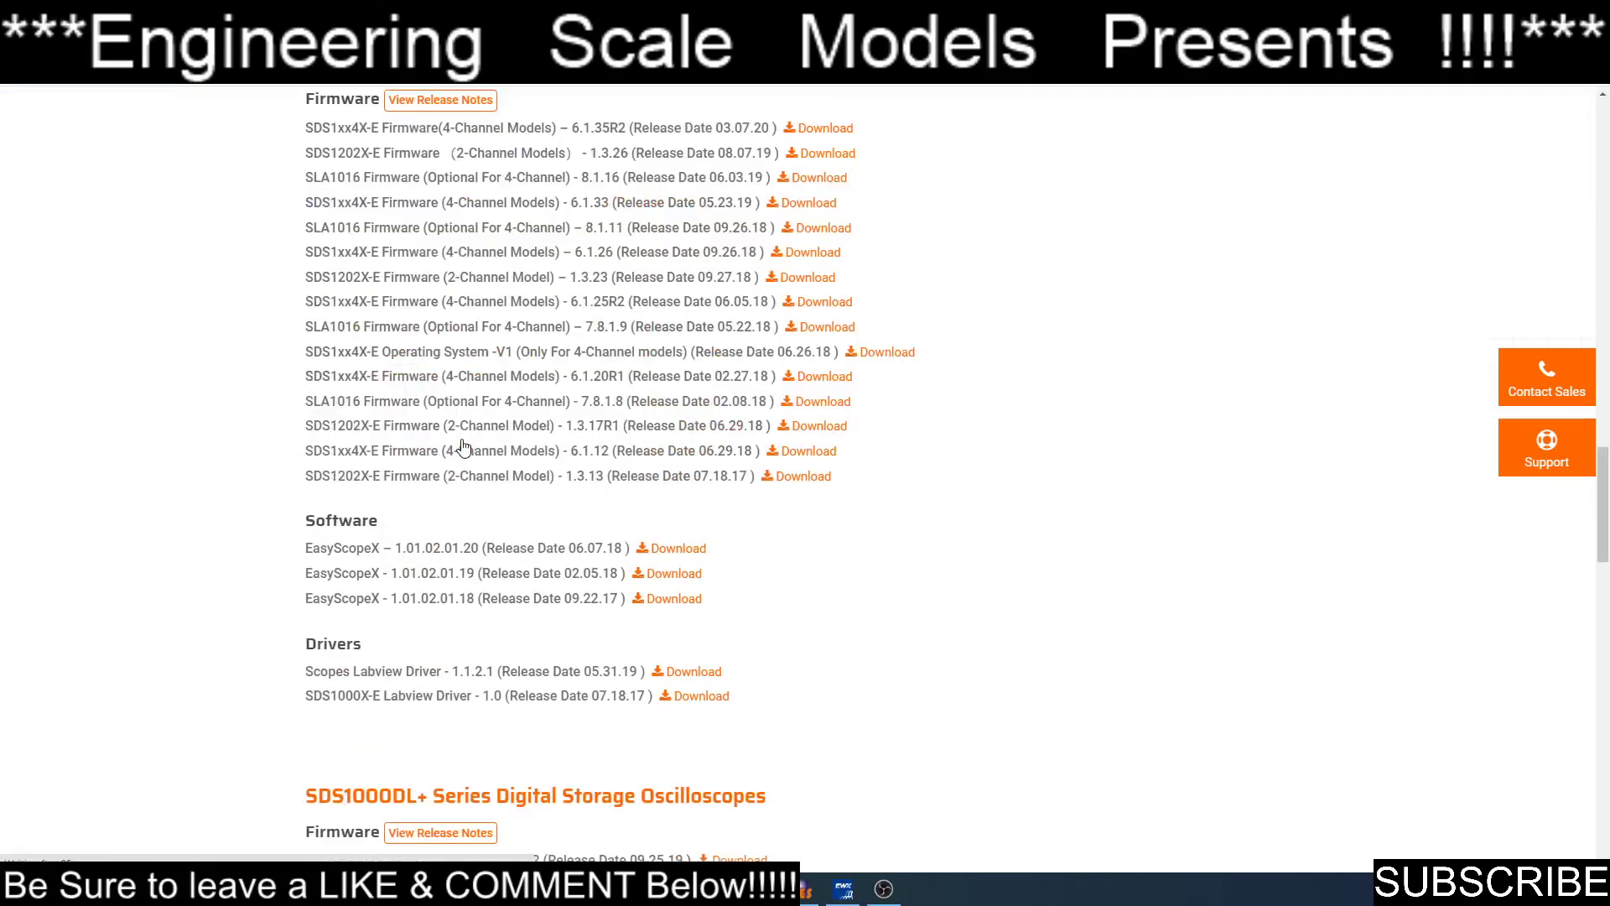
scroll(589, 375, up, 3)
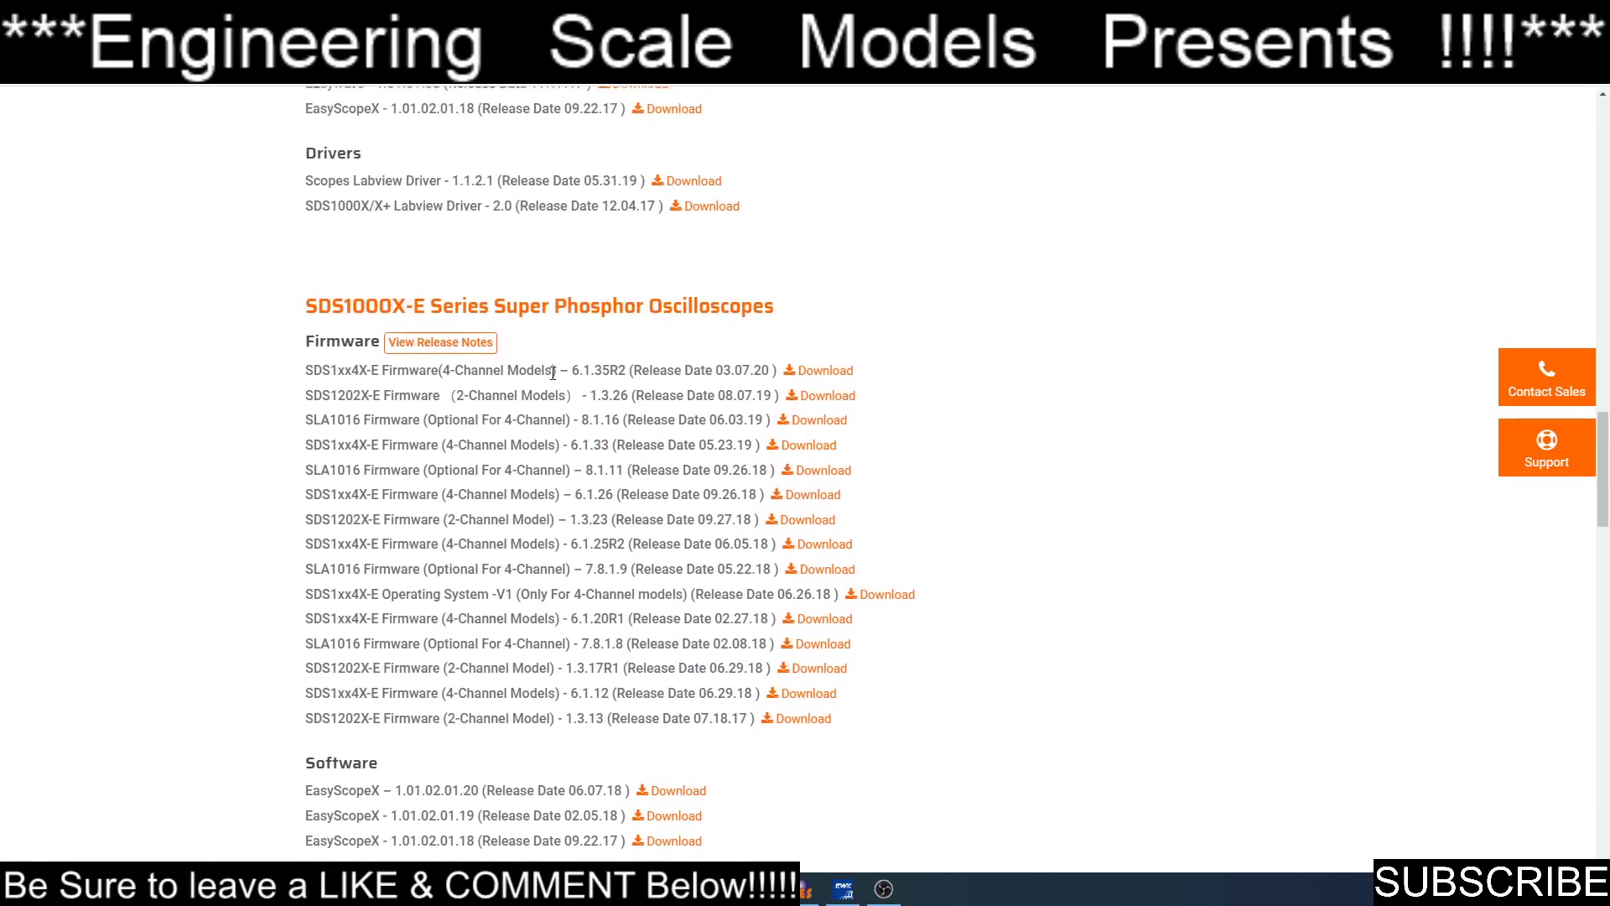